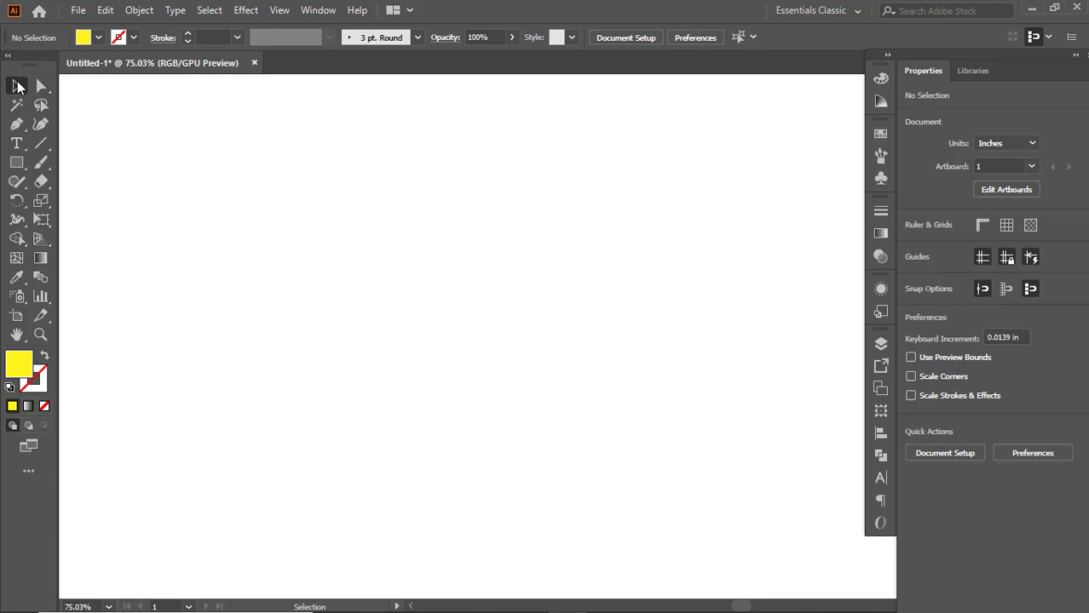
Add a point text reading "Lorem ipsum" on the artboard and enlarge it to about 90.5 pt
{"action": "left_click", "coordinate": [21, 145]}
{"action": "left_click", "coordinate": [317, 274]}
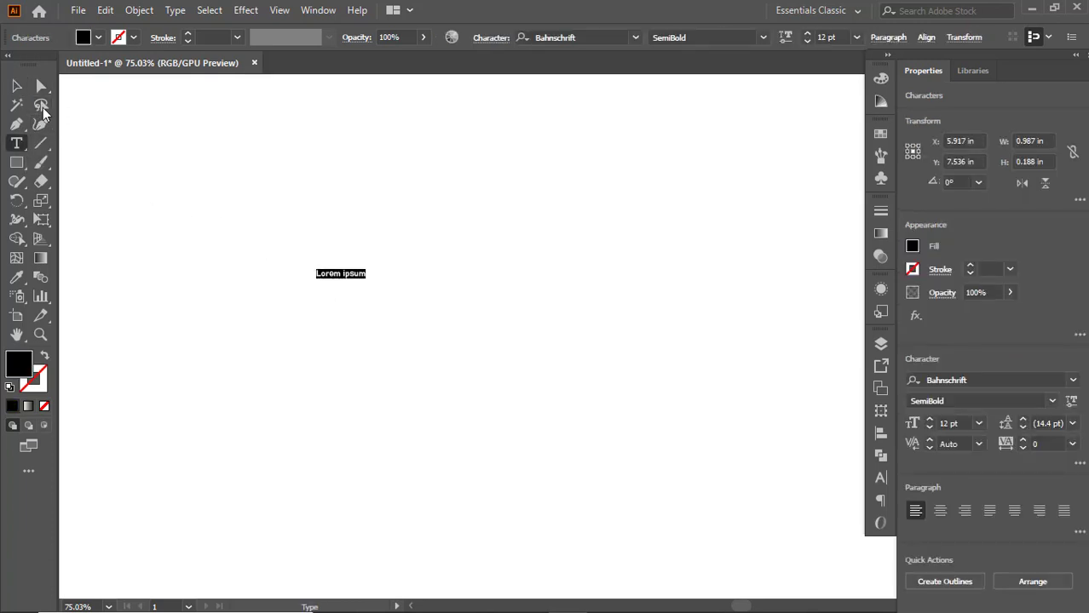
{"action": "left_click", "coordinate": [15, 88]}
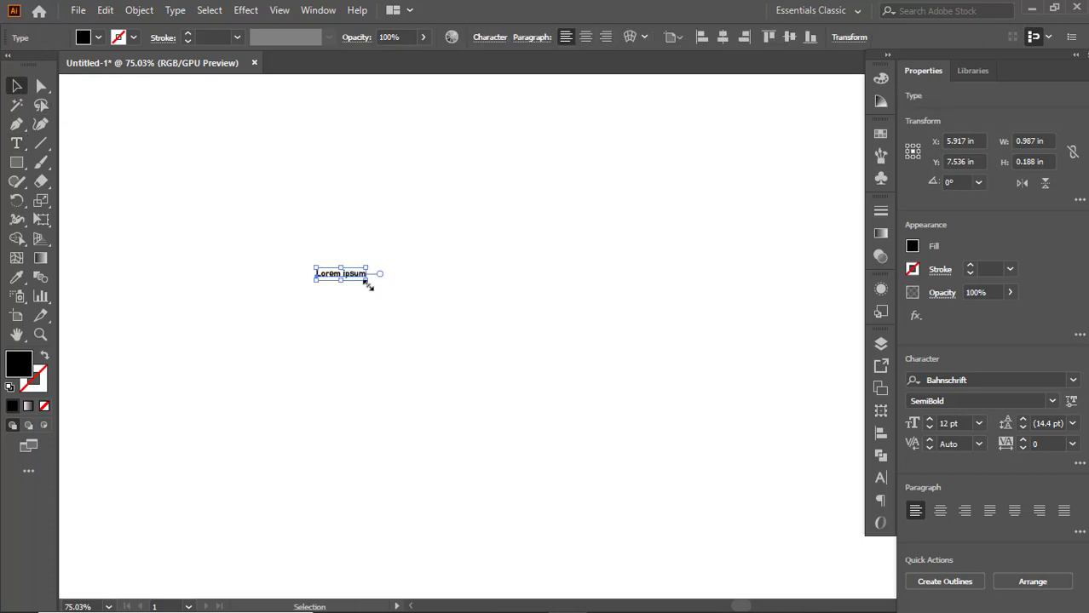
{"action": "left_click_drag", "start_coordinate": [372, 286], "coordinate": [530, 308]}
{"action": "left_click_drag", "start_coordinate": [408, 301], "coordinate": [446, 339]}
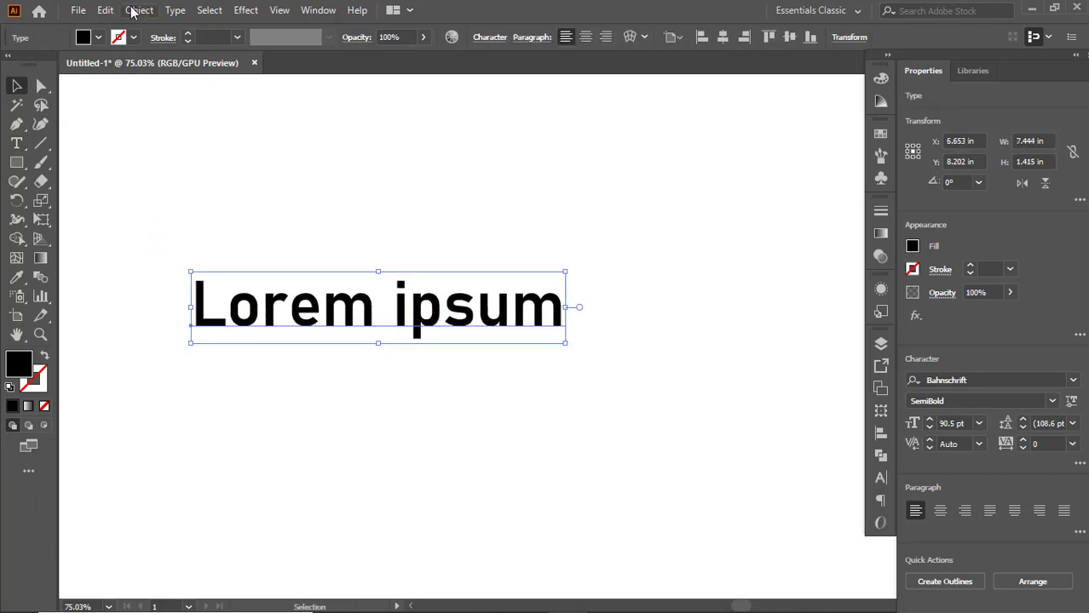
Change the text to uppercase and move it to about X 6.17 in, Y 8.09 in
{"action": "left_click", "coordinate": [174, 11]}
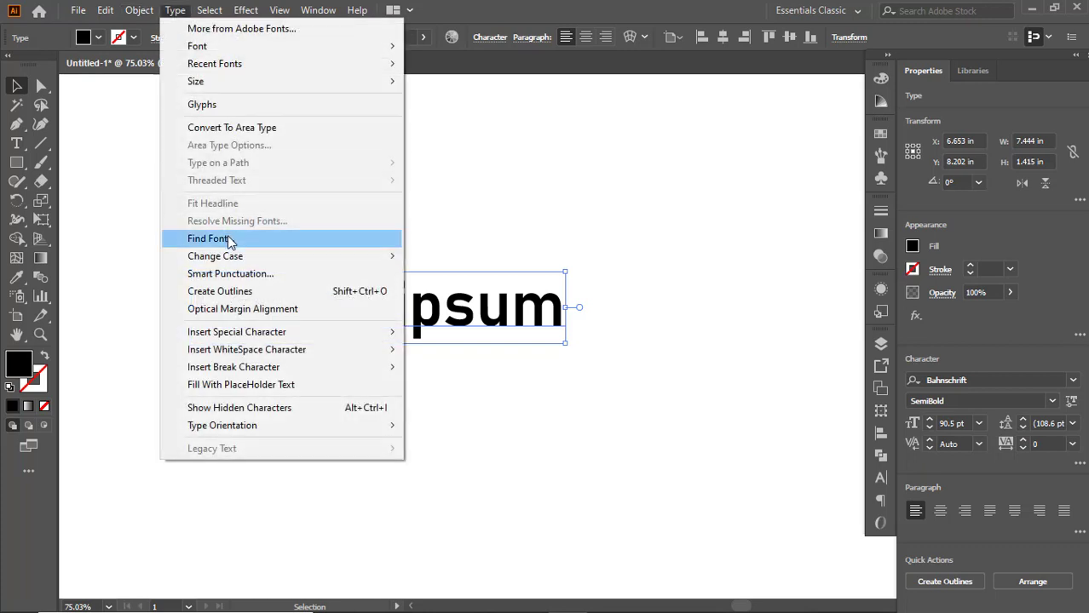
{"action": "mouse_move", "coordinate": [245, 257]}
{"action": "left_click", "coordinate": [439, 255]}
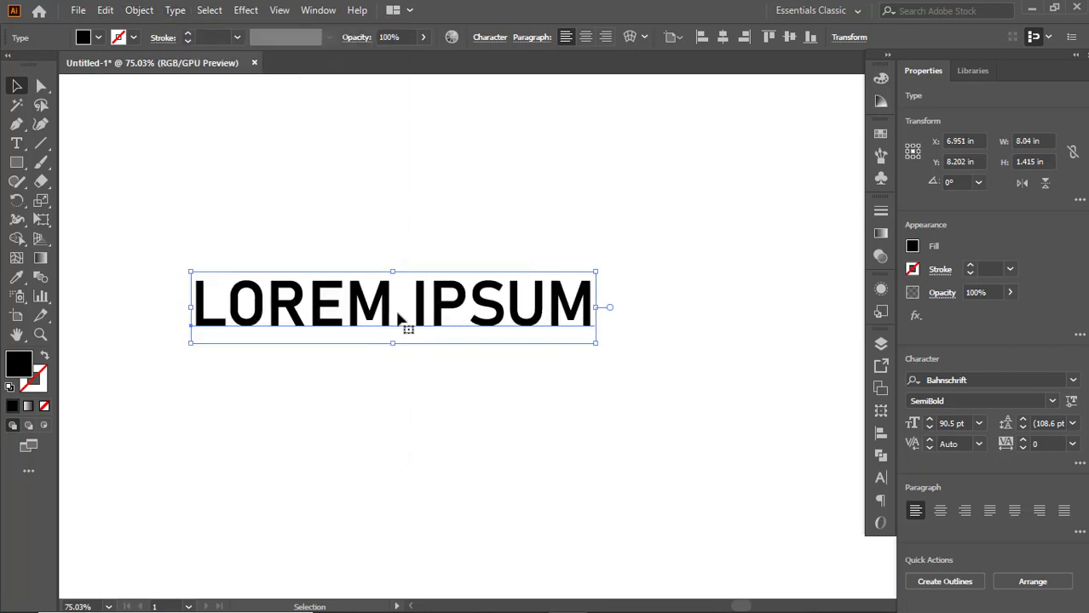
{"action": "mouse_move", "coordinate": [397, 315]}
{"action": "left_mouse_down"}
{"action": "mouse_move", "coordinate": [366, 295]}
{"action": "mouse_move", "coordinate": [377, 309]}
{"action": "left_mouse_up"}
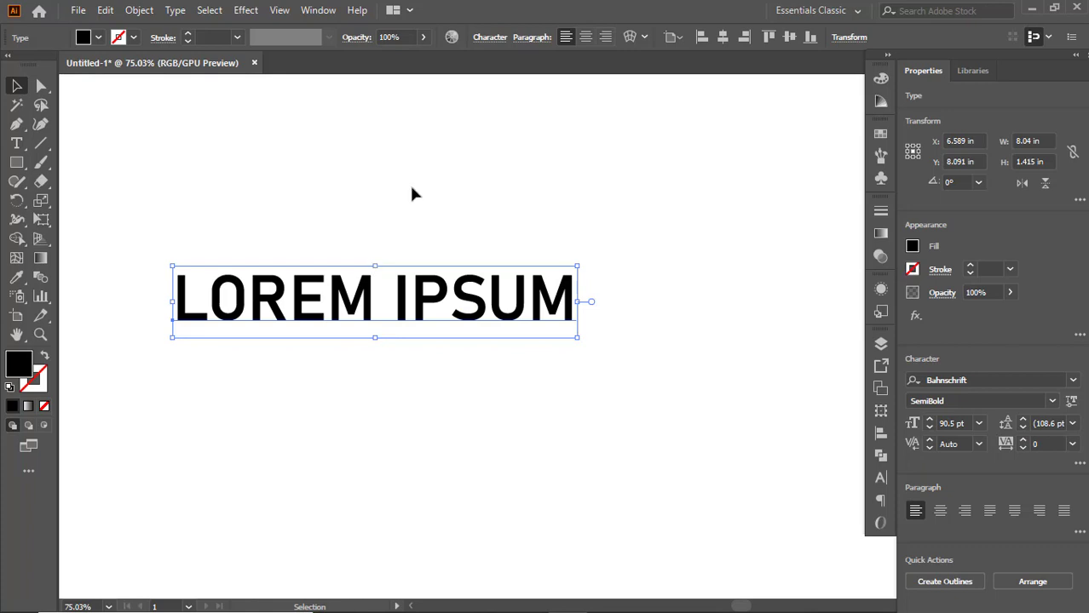
{"action": "left_click_drag", "start_coordinate": [489, 284], "coordinate": [464, 295]}
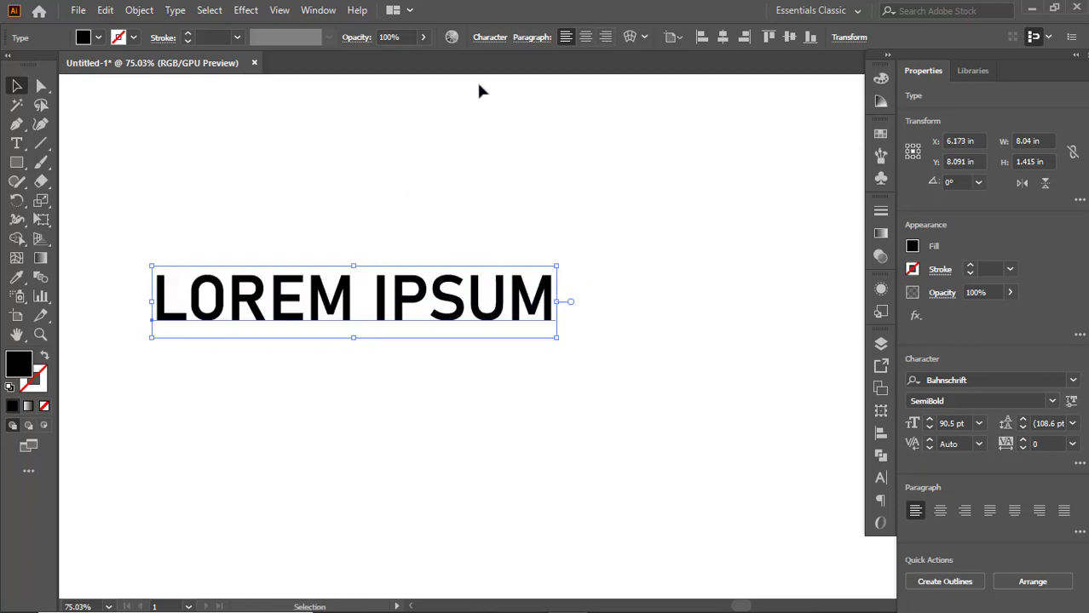
Preview the Bahnschrift styles on the whole text and apply SemiBold
{"action": "left_click", "coordinate": [490, 38]}
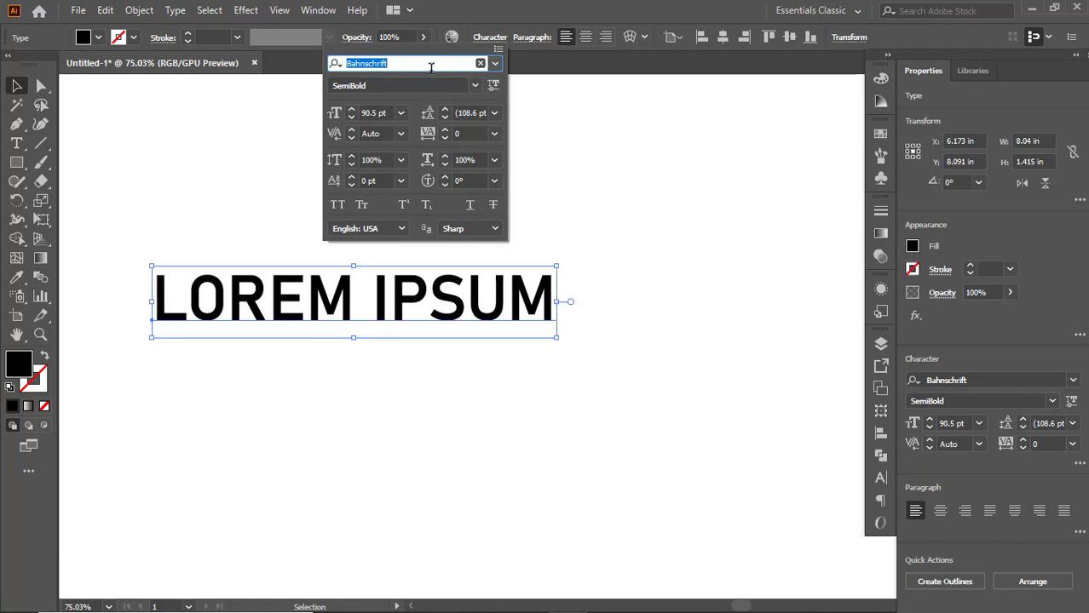
{"action": "left_click", "coordinate": [495, 64]}
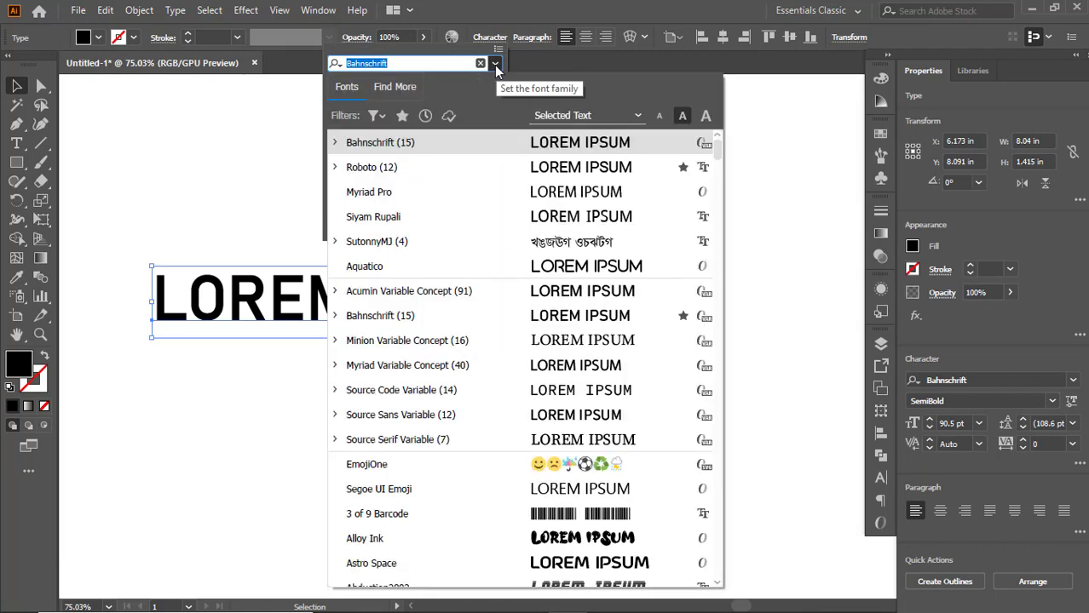
{"action": "left_click", "coordinate": [338, 143]}
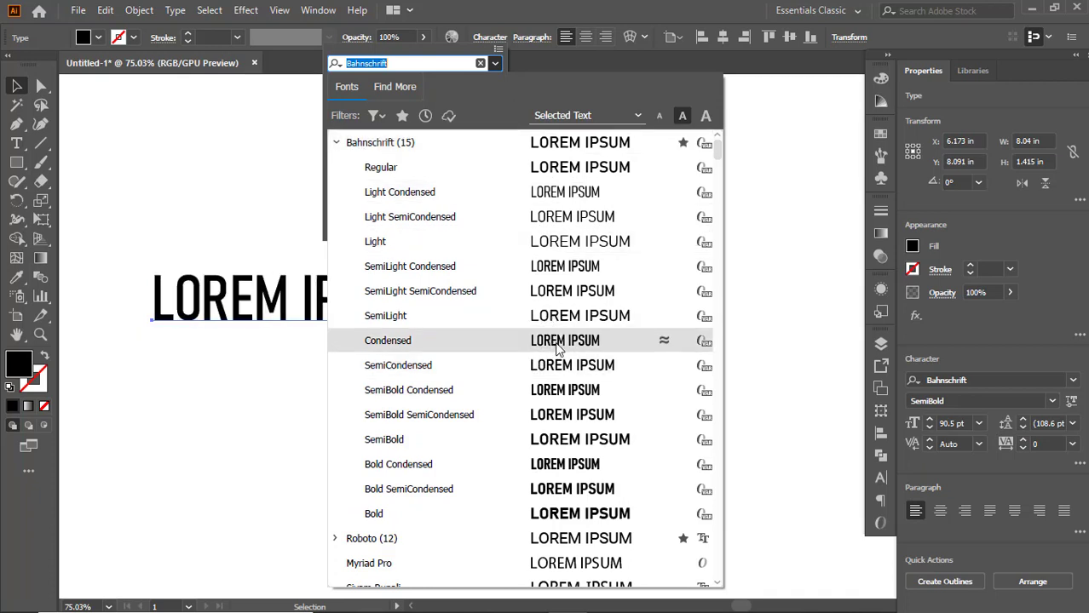
{"action": "left_click", "coordinate": [562, 452]}
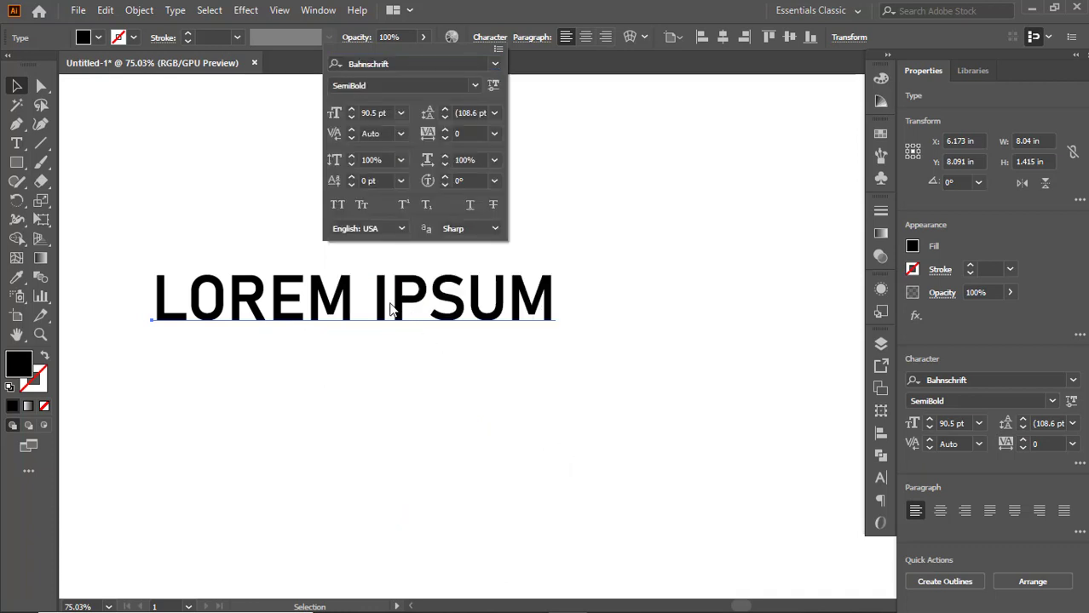
Set only the word IPSUM to Bahnschrift Light
{"action": "left_click", "coordinate": [387, 317]}
{"action": "double_click", "coordinate": [375, 309]}
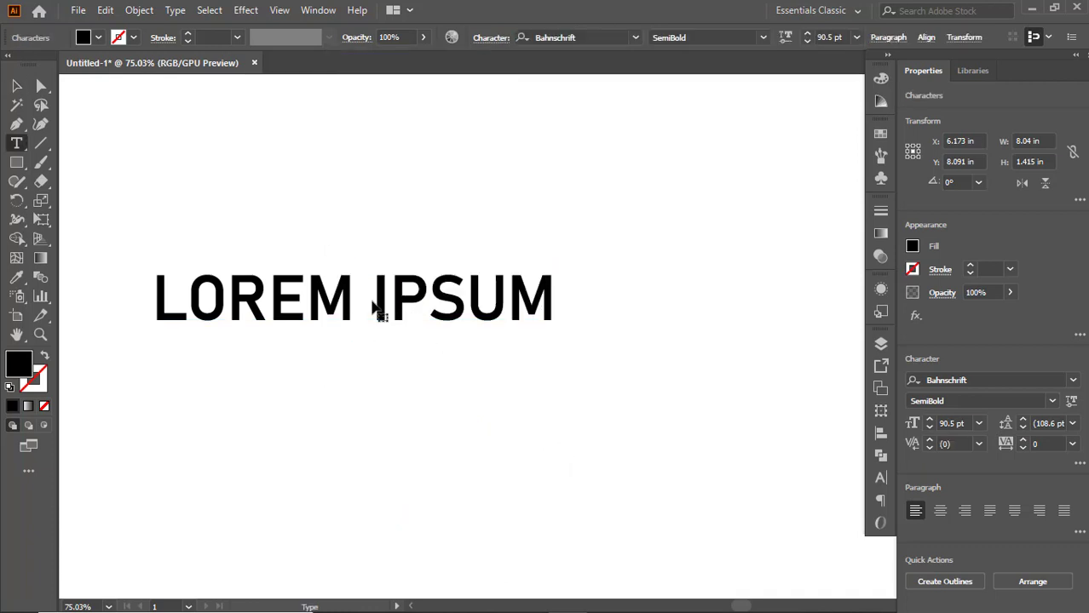
{"action": "left_click_drag", "start_coordinate": [372, 297], "coordinate": [543, 317]}
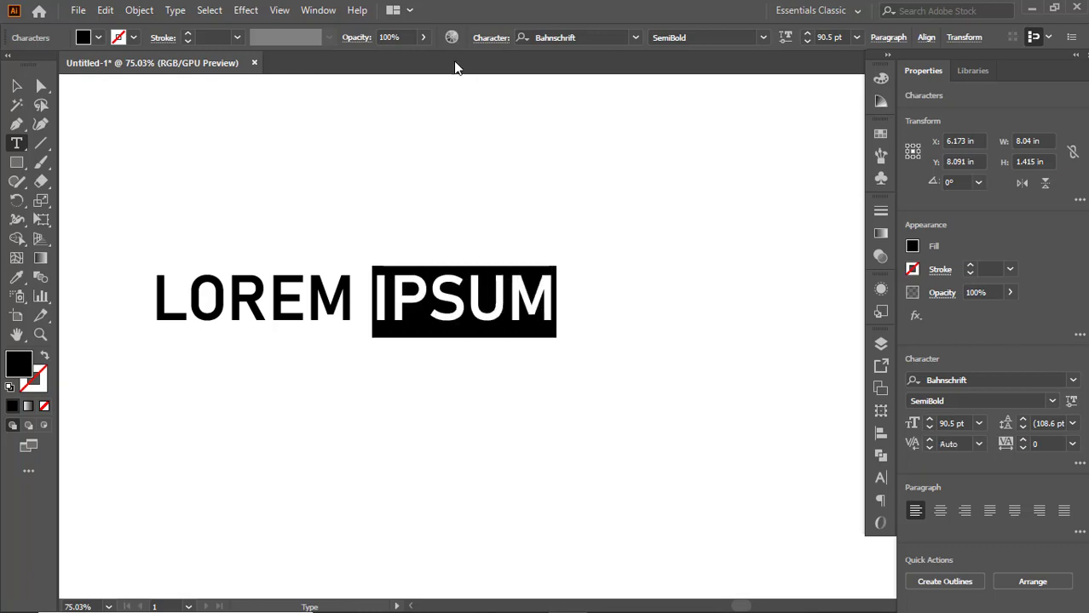
{"action": "left_click", "coordinate": [592, 37]}
{"action": "left_click", "coordinate": [634, 38]}
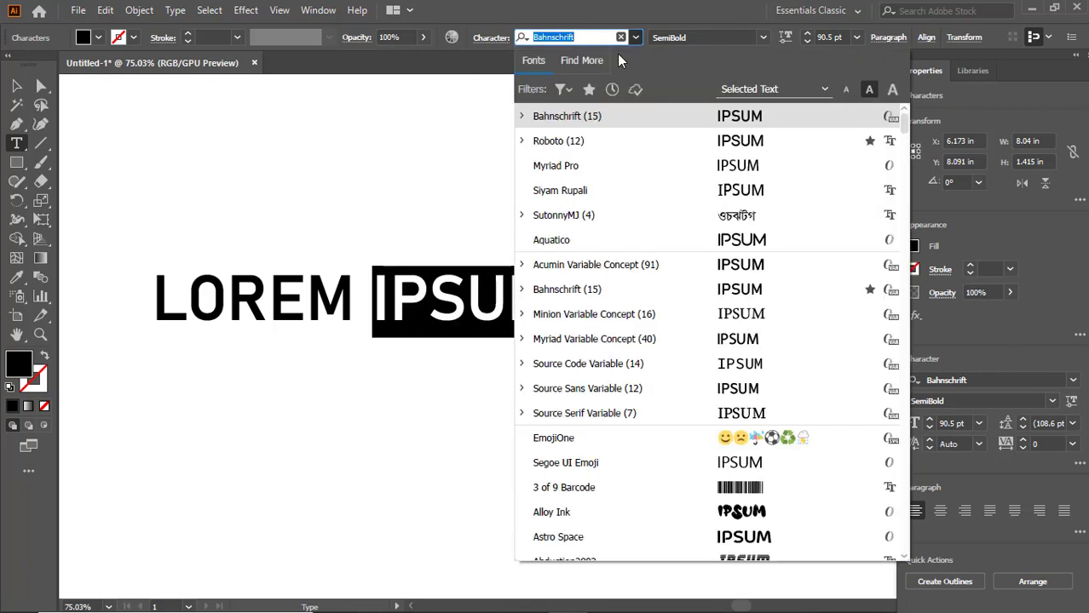
{"action": "left_click", "coordinate": [521, 117]}
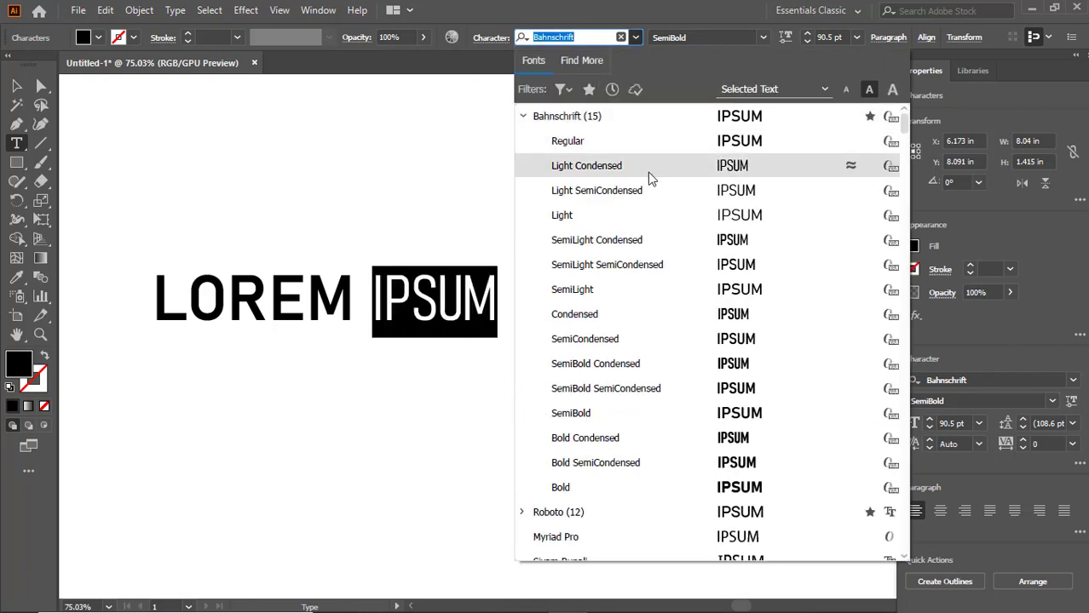
{"action": "left_click", "coordinate": [681, 219]}
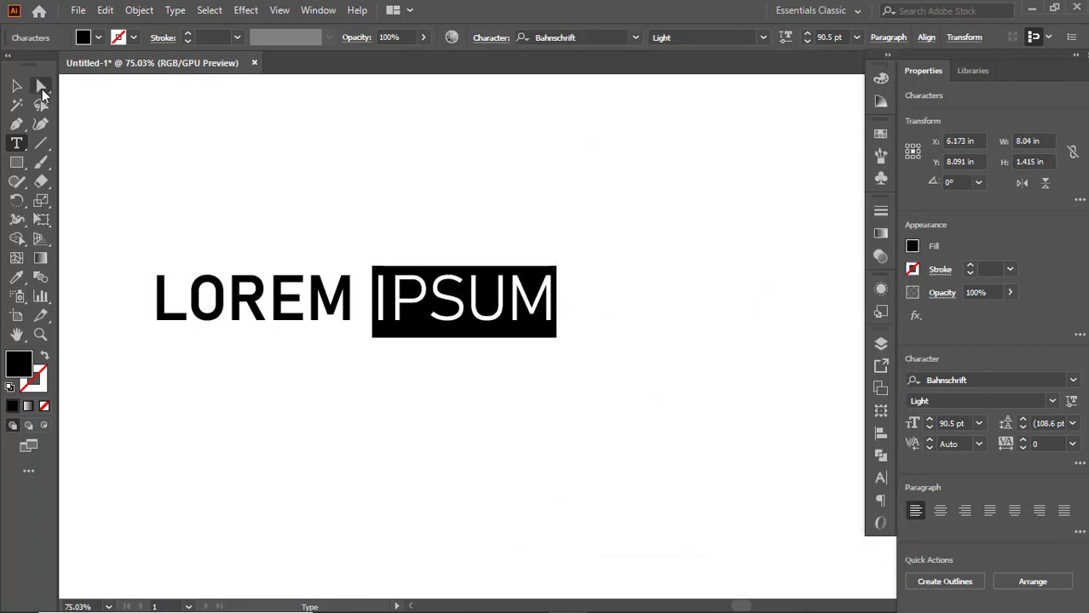
Convert the LOREM IPSUM text to outlines and move the lettering further down the artboard
{"action": "left_click", "coordinate": [17, 86]}
{"action": "left_click_drag", "start_coordinate": [344, 303], "coordinate": [386, 352]}
{"action": "right_click", "coordinate": [396, 355]}
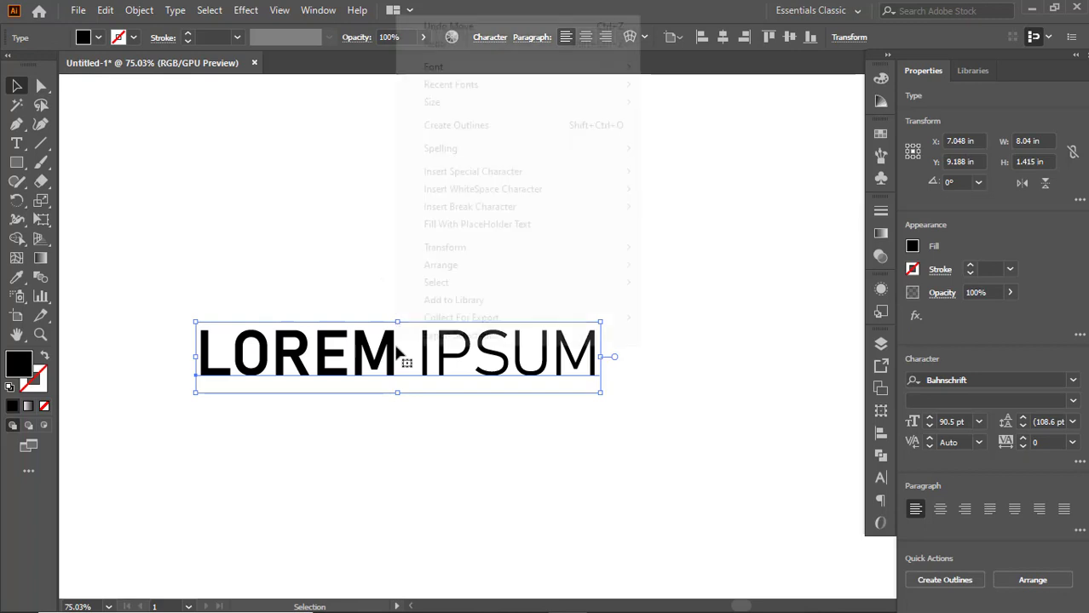
{"action": "left_click", "coordinate": [478, 138]}
{"action": "left_click", "coordinate": [383, 351]}
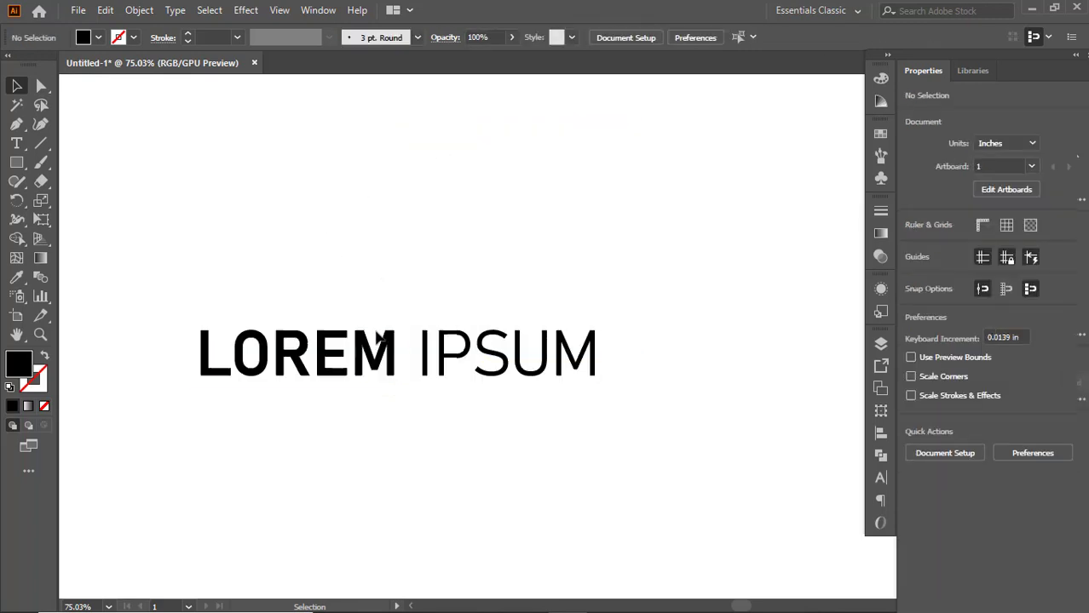
{"action": "left_click_drag", "start_coordinate": [388, 367], "coordinate": [394, 462]}
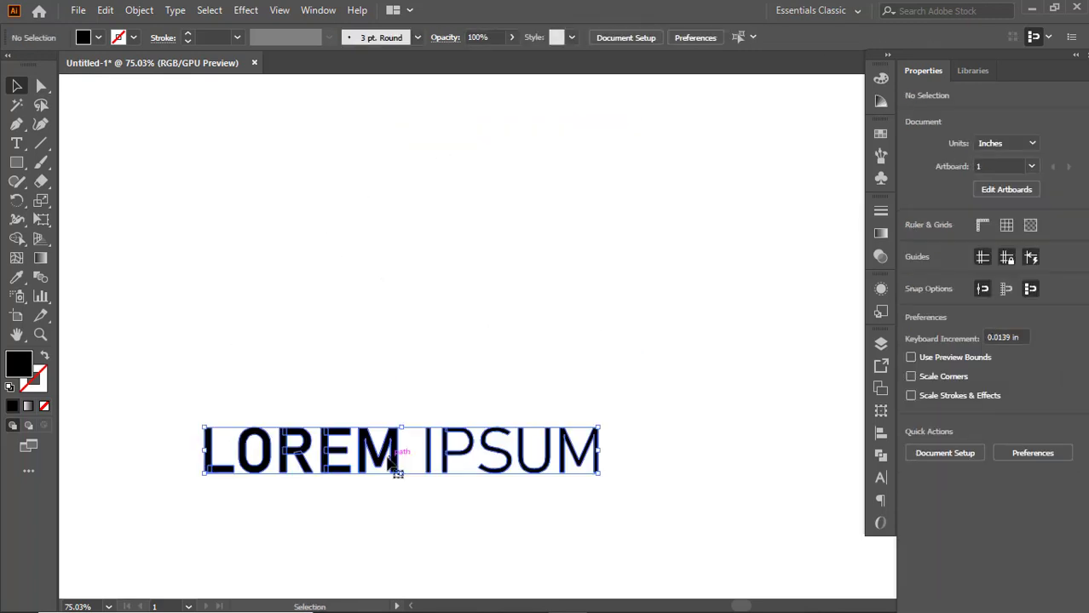
Draw a rounded rectangle about 8.26 in wide and 1.33 in high that covers the outlined lettering
{"action": "left_click", "coordinate": [17, 163]}
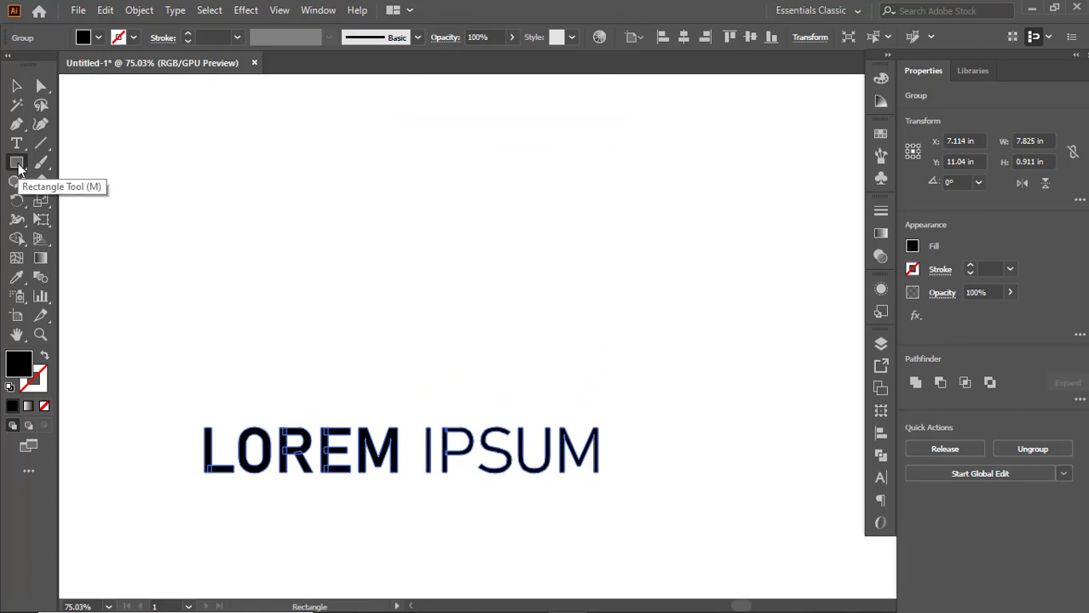
{"action": "left_click_drag", "start_coordinate": [18, 167], "coordinate": [56, 177]}
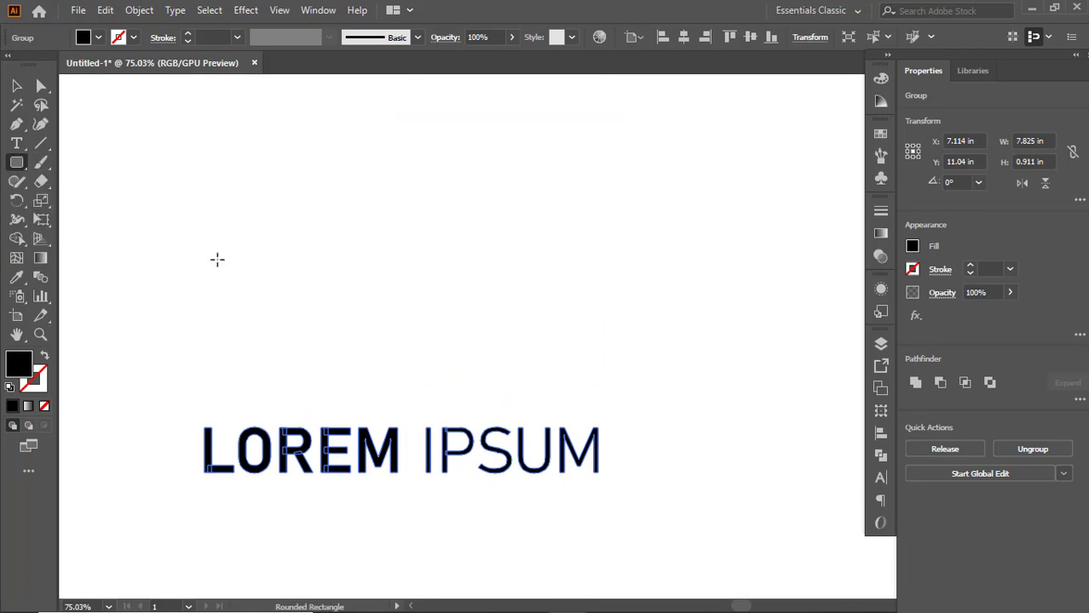
{"action": "left_click_drag", "start_coordinate": [304, 423], "coordinate": [314, 346]}
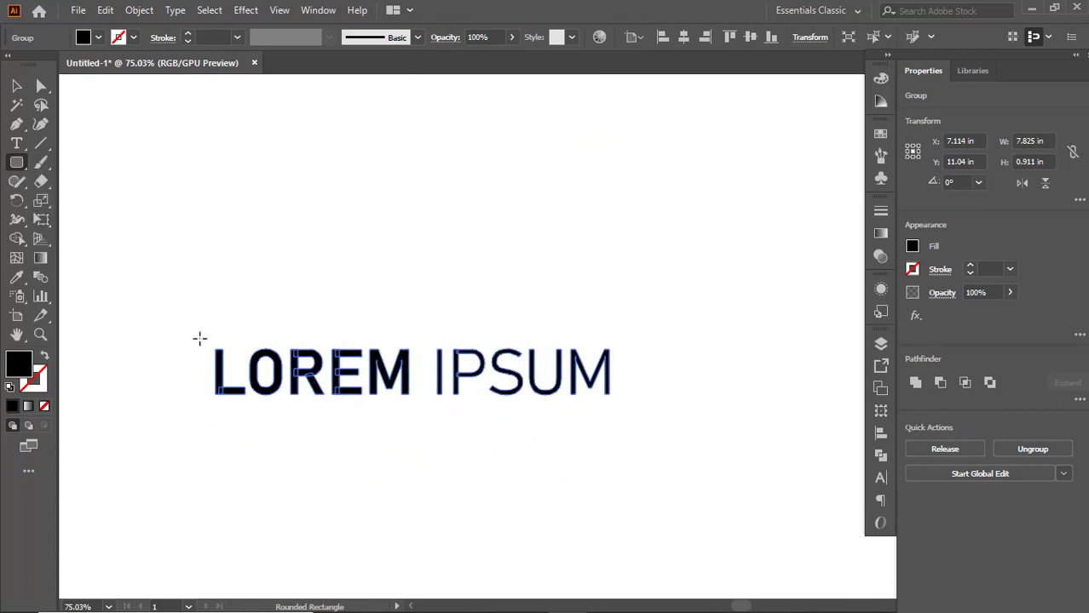
{"action": "left_click_drag", "start_coordinate": [207, 343], "coordinate": [621, 406]}
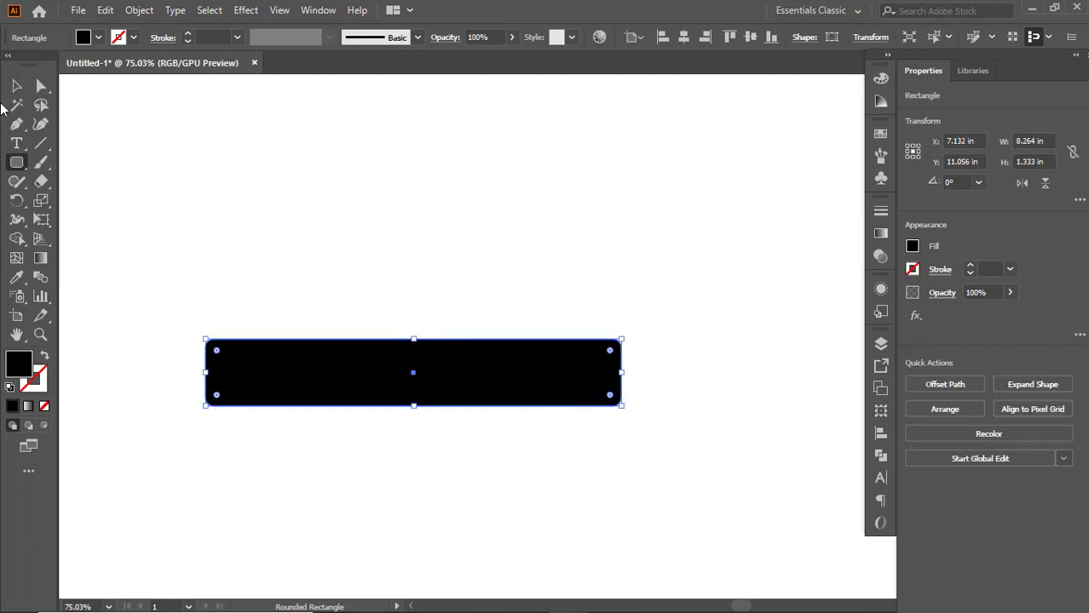
Fill the rounded rectangle with pure red, ff0000
{"action": "key", "text": "v"}
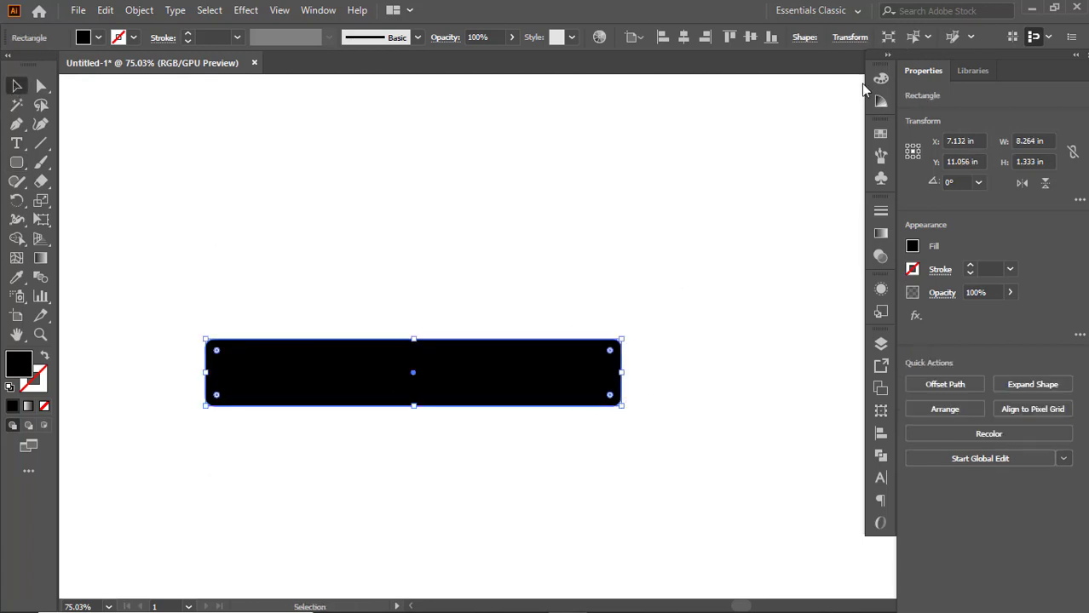
{"action": "left_click", "coordinate": [880, 79]}
{"action": "left_click_drag", "start_coordinate": [788, 103], "coordinate": [855, 99]}
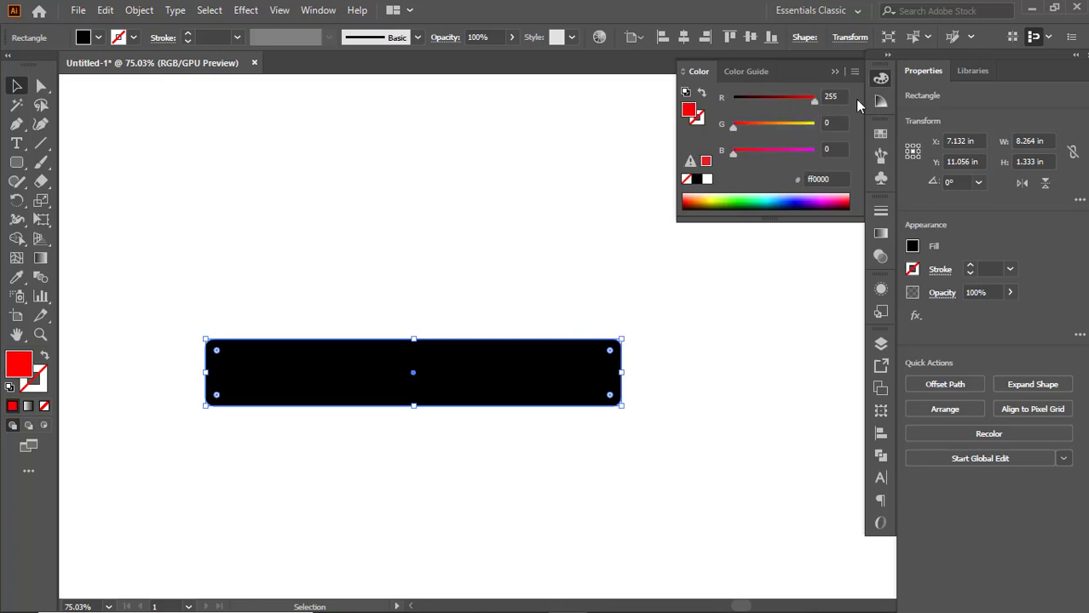
Arrange the red rounded rectangle behind the LOREM IPSUM lettering and deselect it
{"action": "right_click", "coordinate": [477, 371]}
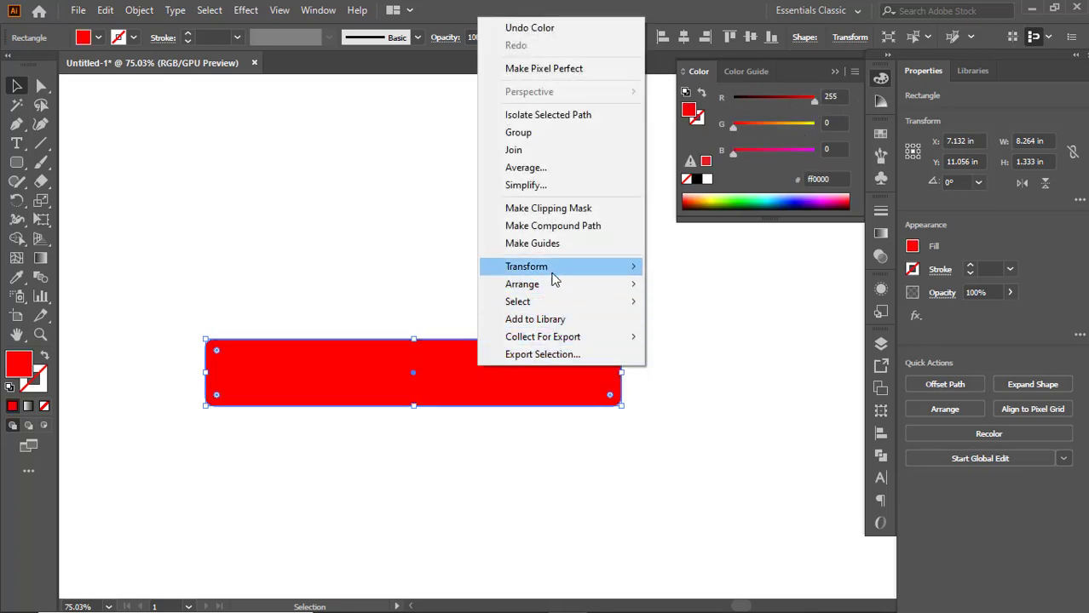
{"action": "mouse_move", "coordinate": [555, 271]}
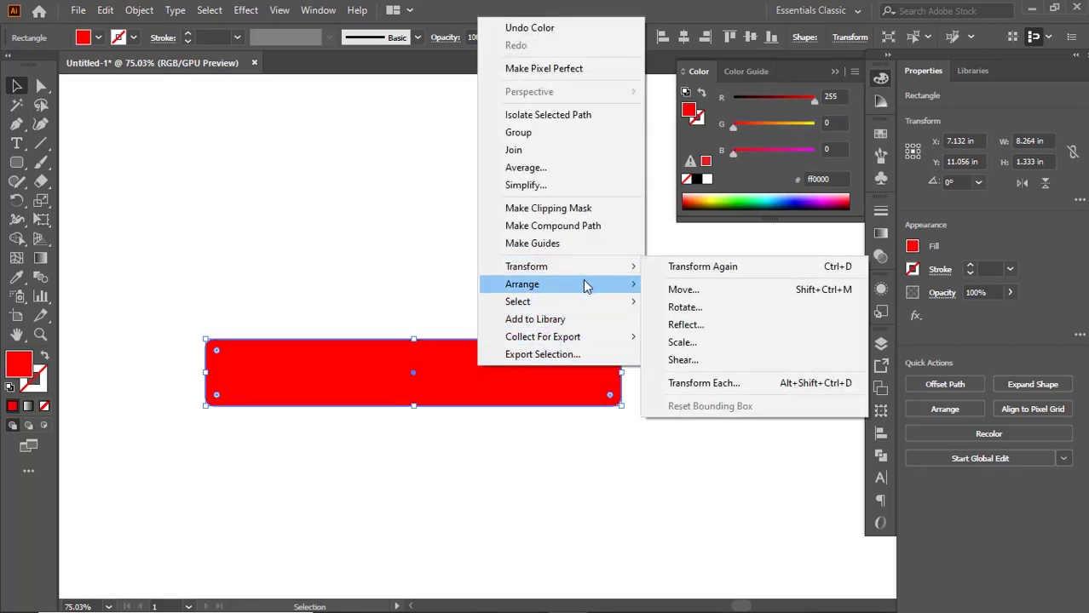
{"action": "mouse_move", "coordinate": [586, 284]}
{"action": "left_click", "coordinate": [673, 337]}
{"action": "left_click", "coordinate": [451, 279]}
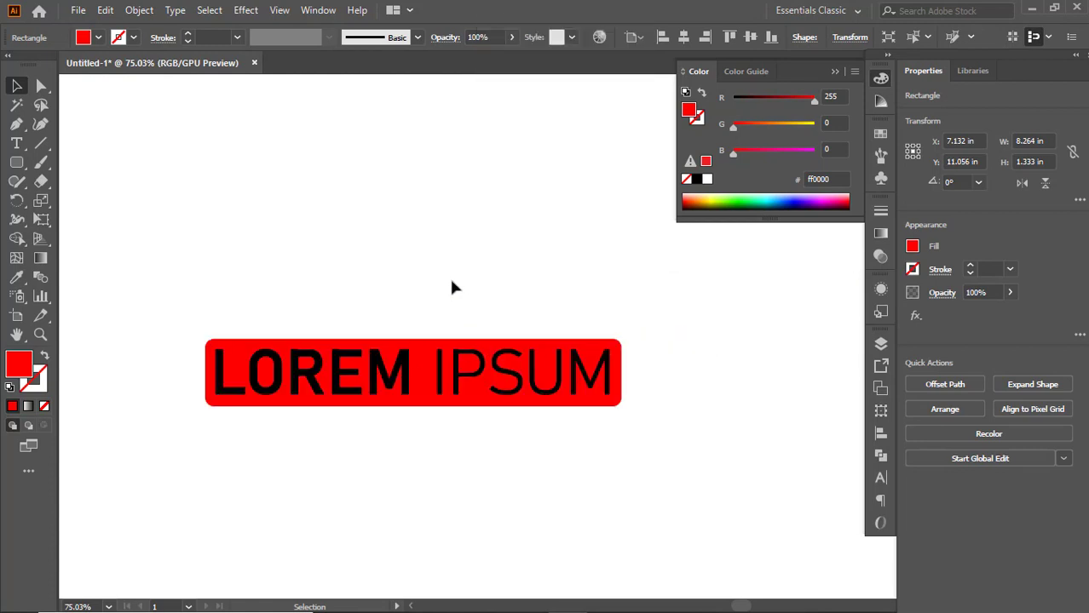
Duplicate the red rounded rectangle about 2 in straight below the original
{"action": "left_click", "coordinate": [465, 367]}
{"action": "key", "text": "ctrl+space"}
{"action": "left_click_drag", "start_coordinate": [421, 368], "coordinate": [464, 367]}
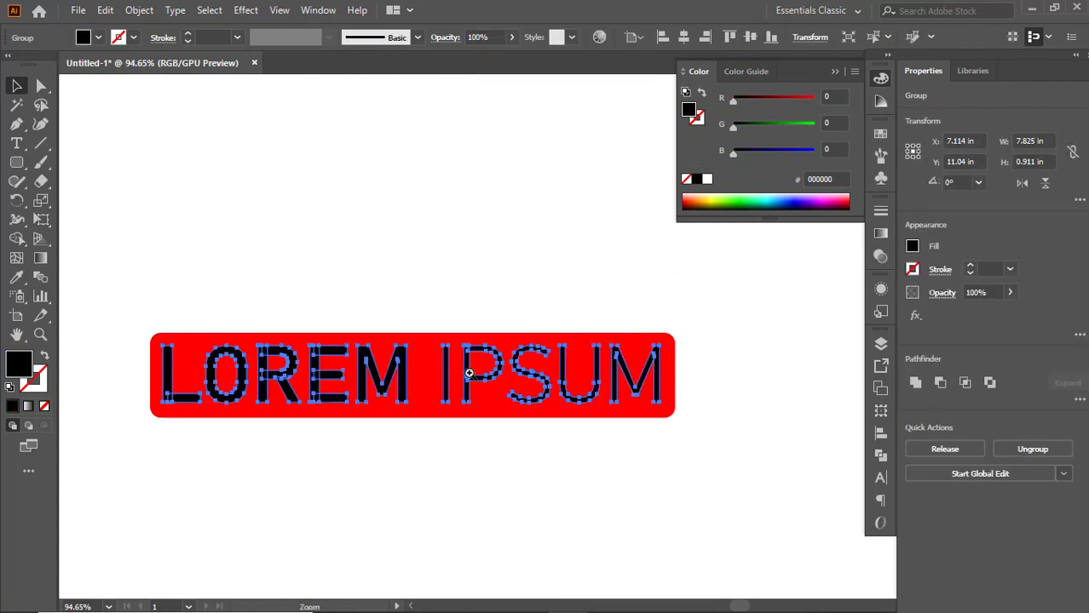
{"action": "key", "text": "space"}
{"action": "left_click_drag", "start_coordinate": [404, 331], "coordinate": [405, 312]}
{"action": "left_click", "coordinate": [432, 323]}
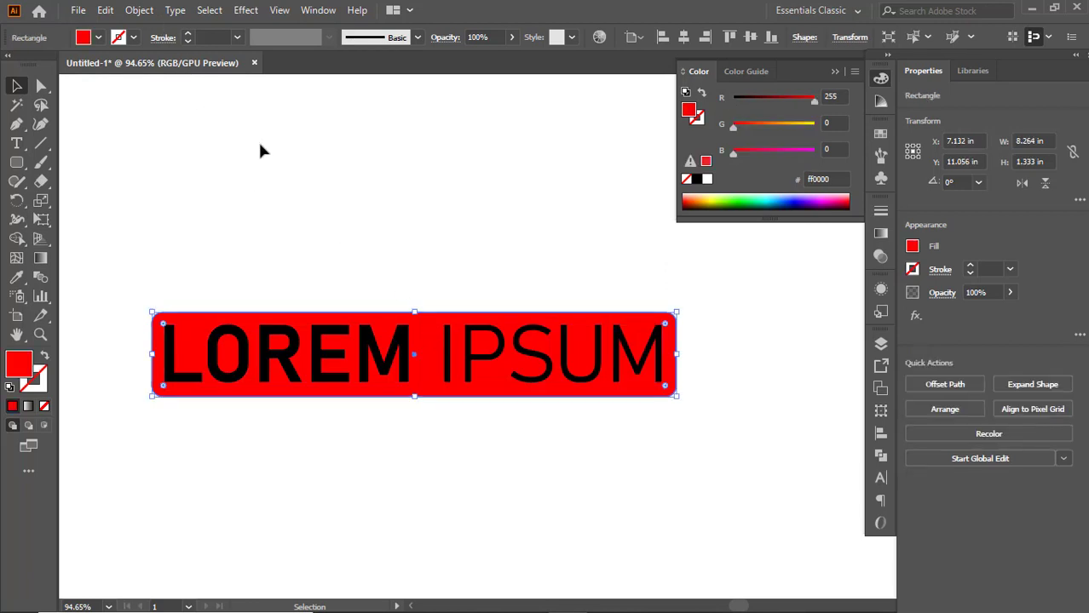
{"action": "left_click_drag", "start_coordinate": [432, 344], "coordinate": [432, 470]}
{"action": "left_click", "coordinate": [367, 226]}
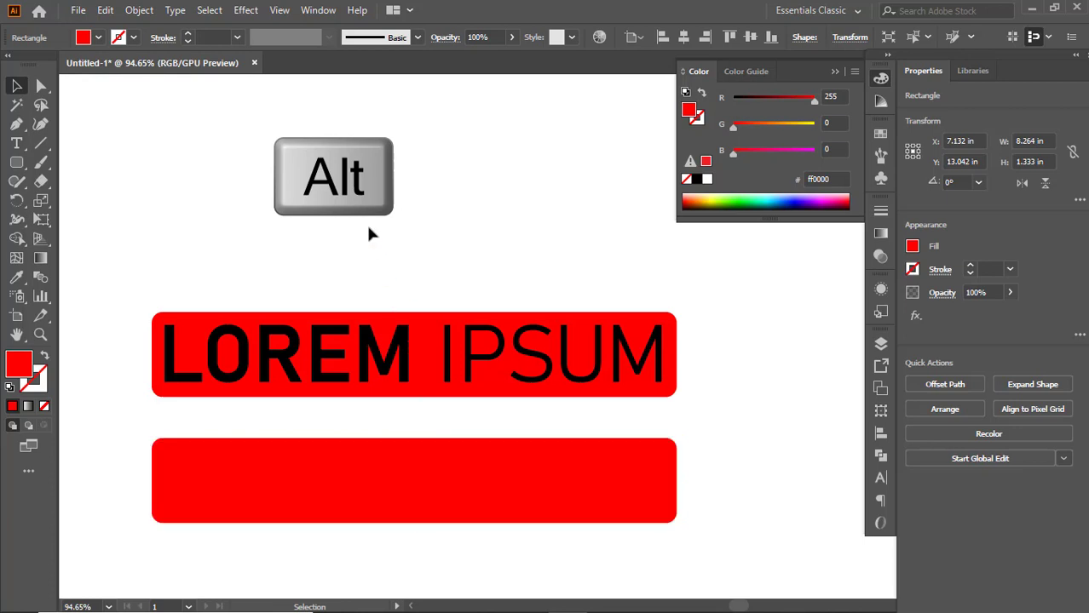
Centre the lettering and its red rectangle horizontally and vertically on the artboard, and move both back above the duplicate rectangle
{"action": "left_click", "coordinate": [379, 366]}
{"action": "left_click_drag", "start_coordinate": [247, 273], "coordinate": [365, 390]}
{"action": "left_click", "coordinate": [680, 39]}
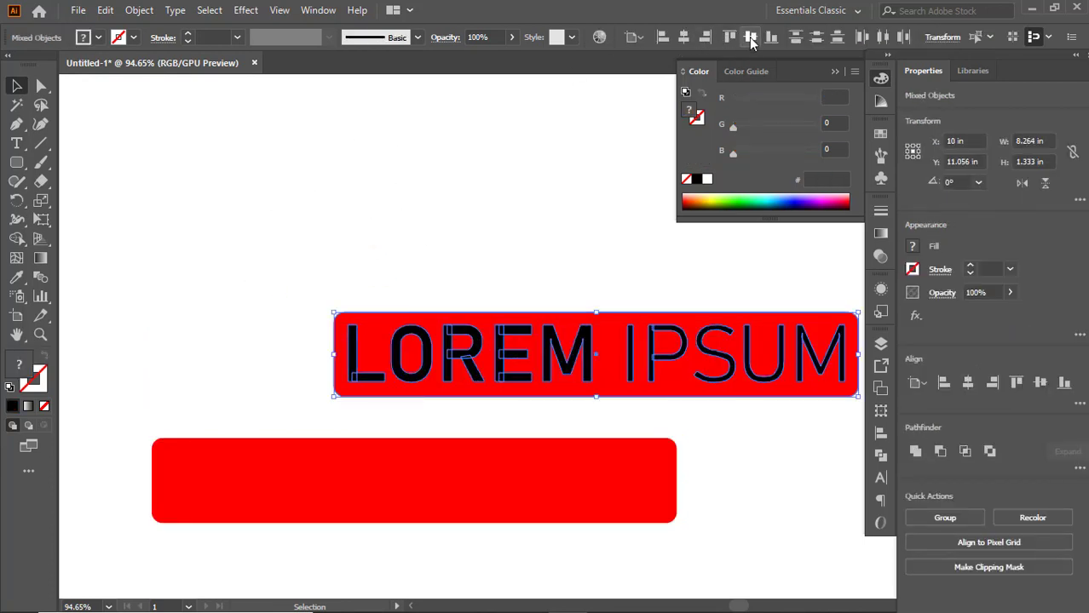
{"action": "left_click", "coordinate": [751, 39]}
{"action": "left_click_drag", "start_coordinate": [575, 280], "coordinate": [363, 295]}
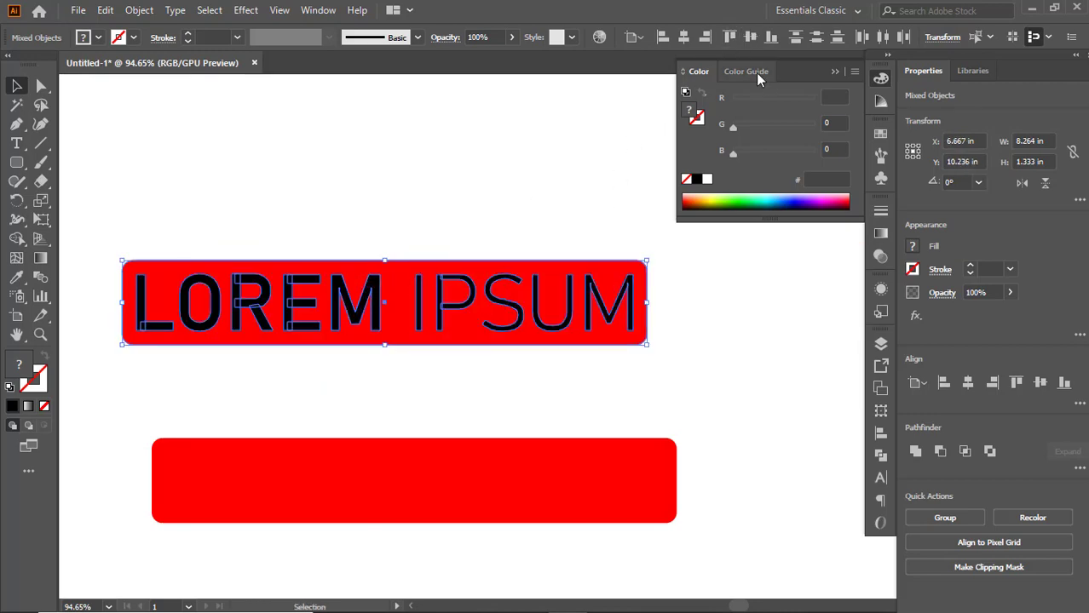
Set alignment relative to the selection, centre the lettering with its red rectangle, and deselect them
{"action": "left_click", "coordinate": [640, 37]}
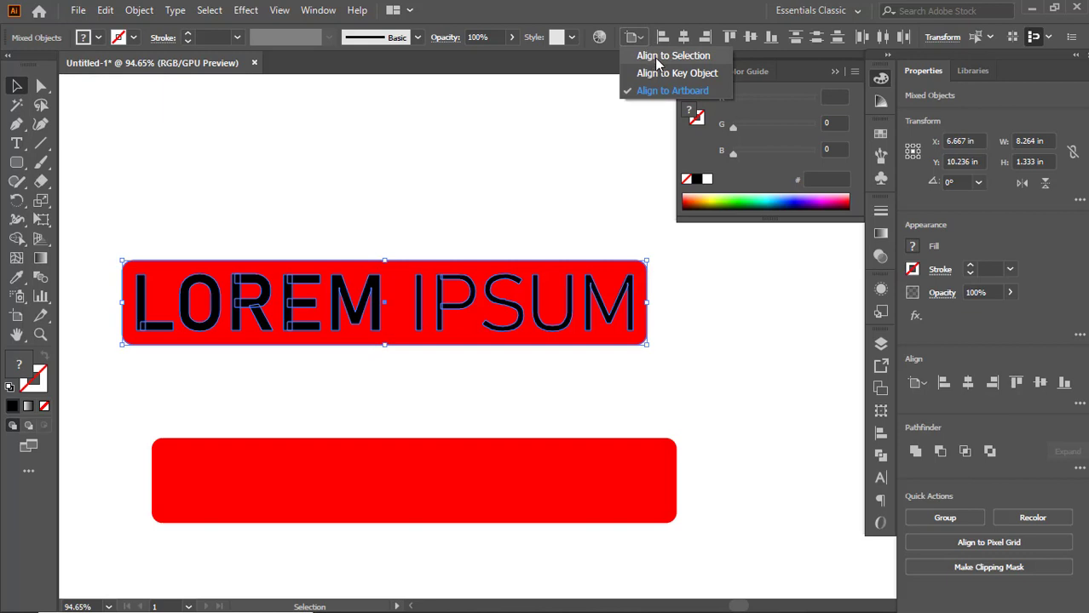
{"action": "left_click", "coordinate": [656, 53]}
{"action": "left_click_drag", "start_coordinate": [432, 174], "coordinate": [438, 298]}
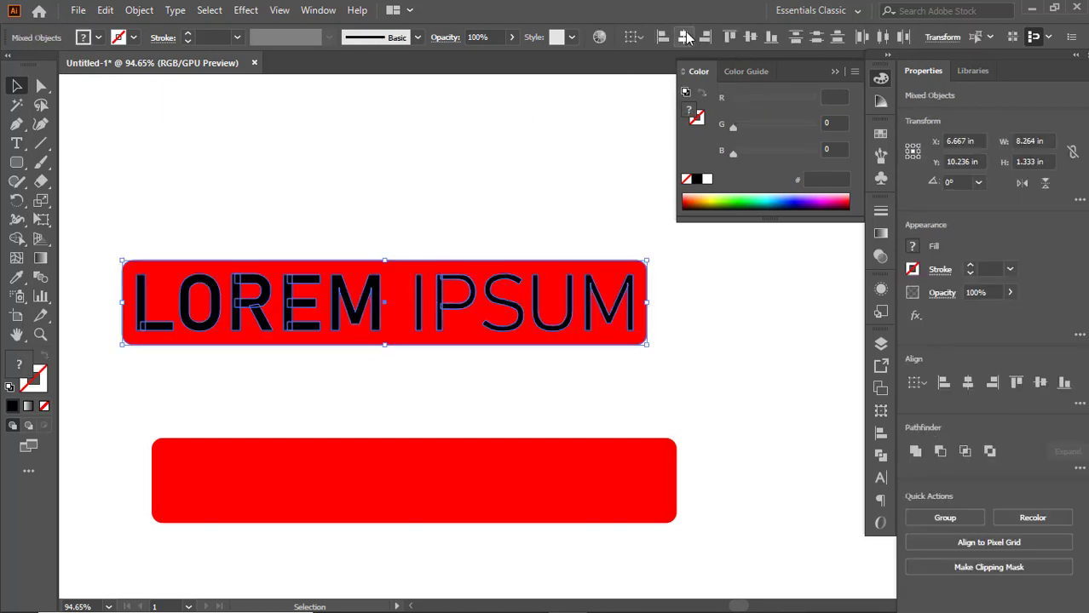
{"action": "left_click", "coordinate": [371, 228]}
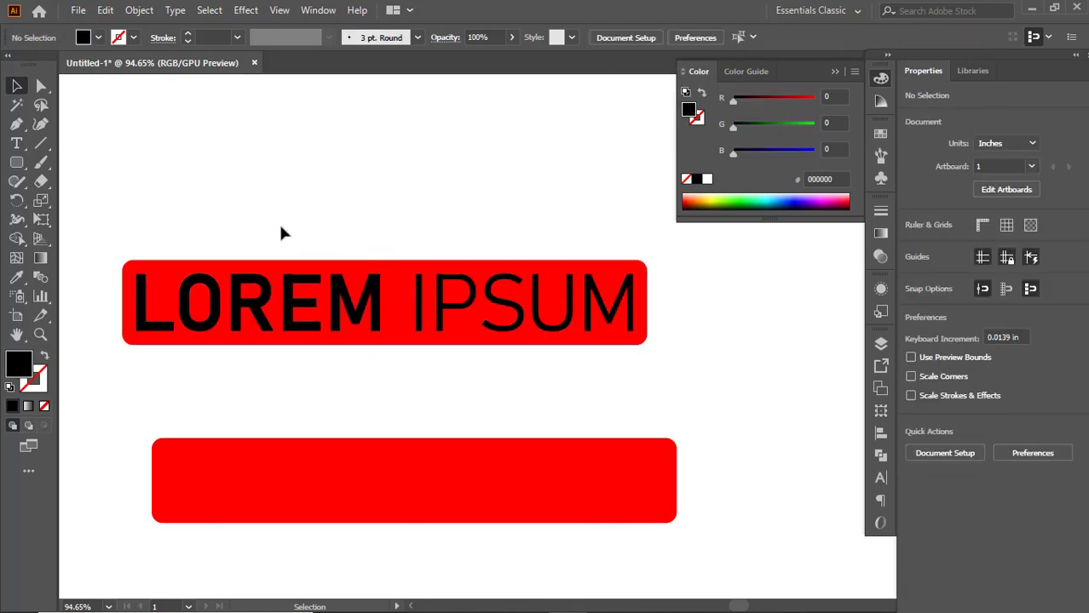
Cut the LOREM IPSUM lettering out of the upper red rectangle with Pathfinder Minus Front, and deselect the result
{"action": "left_click_drag", "start_coordinate": [350, 349], "coordinate": [353, 351]}
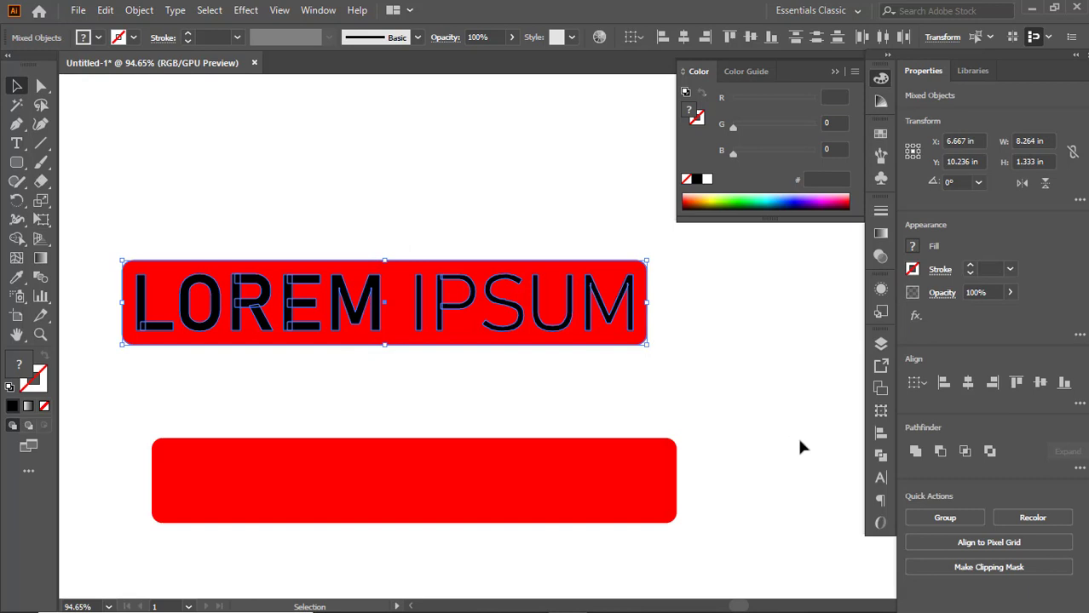
{"action": "left_click", "coordinate": [878, 457]}
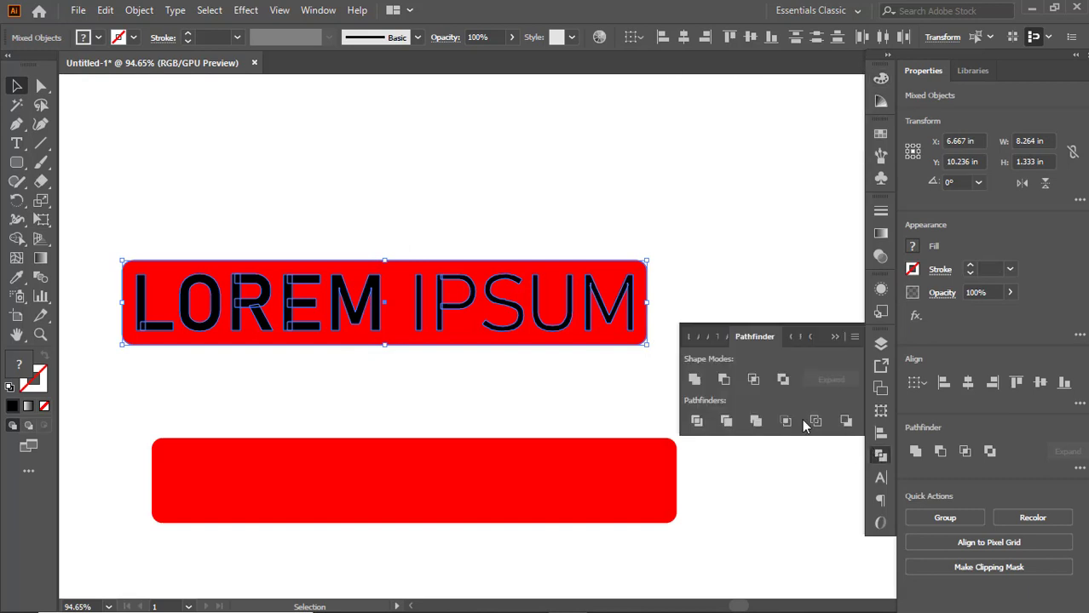
{"action": "left_click", "coordinate": [723, 380]}
{"action": "left_click", "coordinate": [404, 219]}
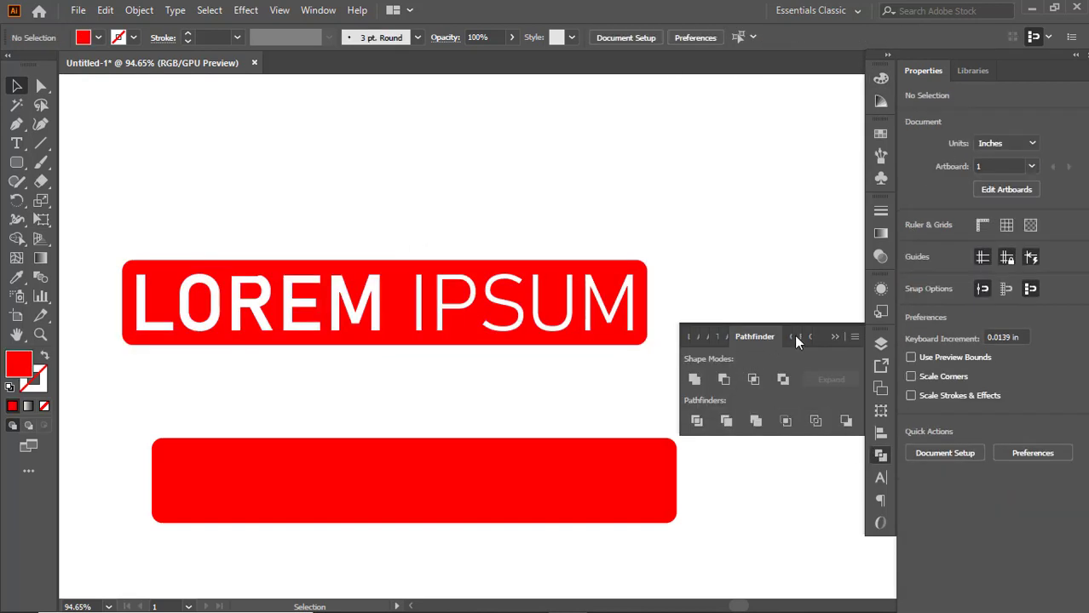
{"action": "left_click", "coordinate": [880, 452]}
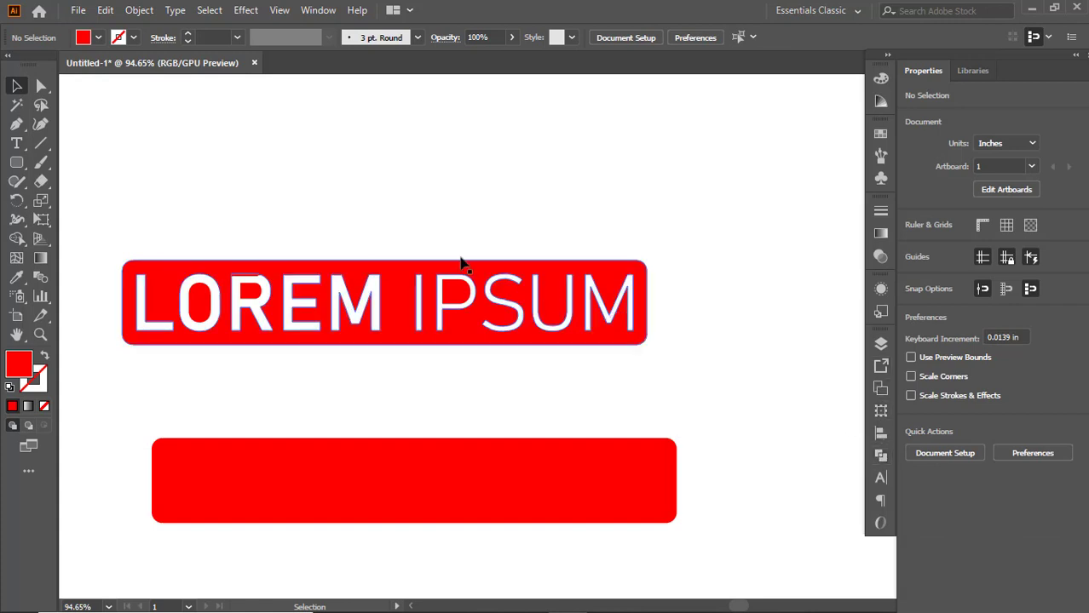
Fill the cut-out LOREM IPSUM shape with yellow, ffe700, and deselect it
{"action": "left_click", "coordinate": [396, 293]}
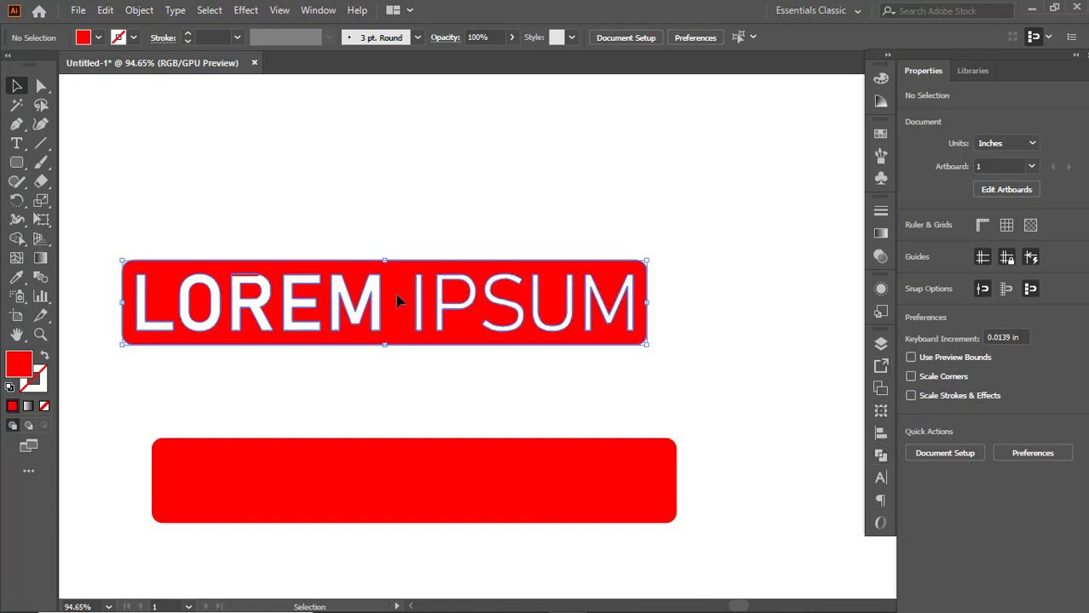
{"action": "left_click", "coordinate": [880, 99]}
{"action": "left_click_drag", "start_coordinate": [778, 150], "coordinate": [857, 156]}
{"action": "left_click_drag", "start_coordinate": [733, 124], "coordinate": [660, 134]}
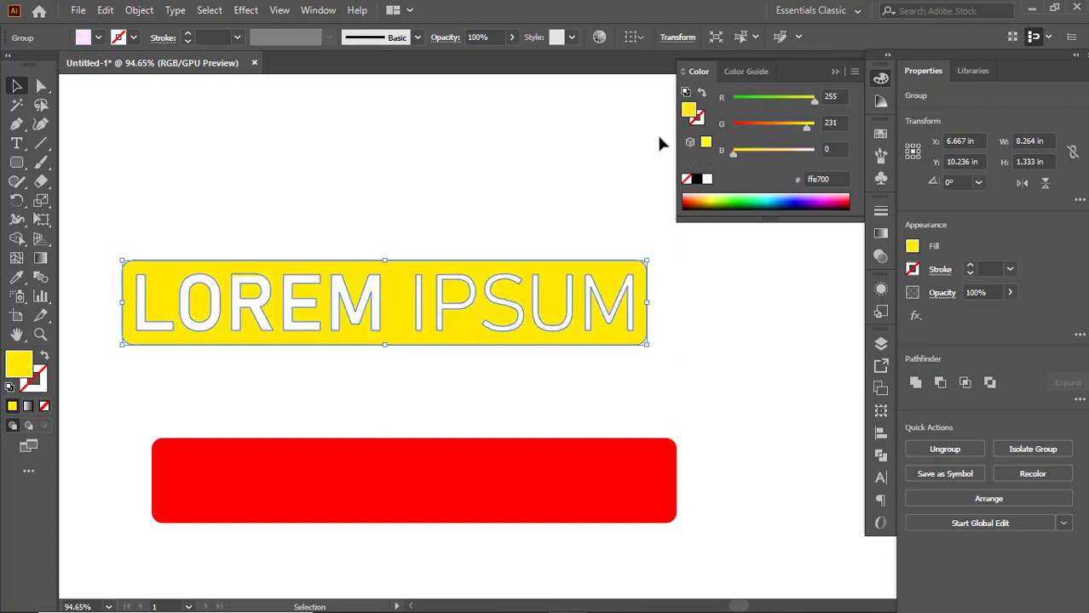
{"action": "left_click", "coordinate": [656, 132]}
Select the yellow cut-out and the red rectangle, centre them on each other horizontally and vertically, and deselect
{"action": "left_click_drag", "start_coordinate": [585, 308], "coordinate": [545, 302]}
{"action": "scroll", "coordinate": [546, 301], "scroll_direction": "down", "scroll_amount": 1}
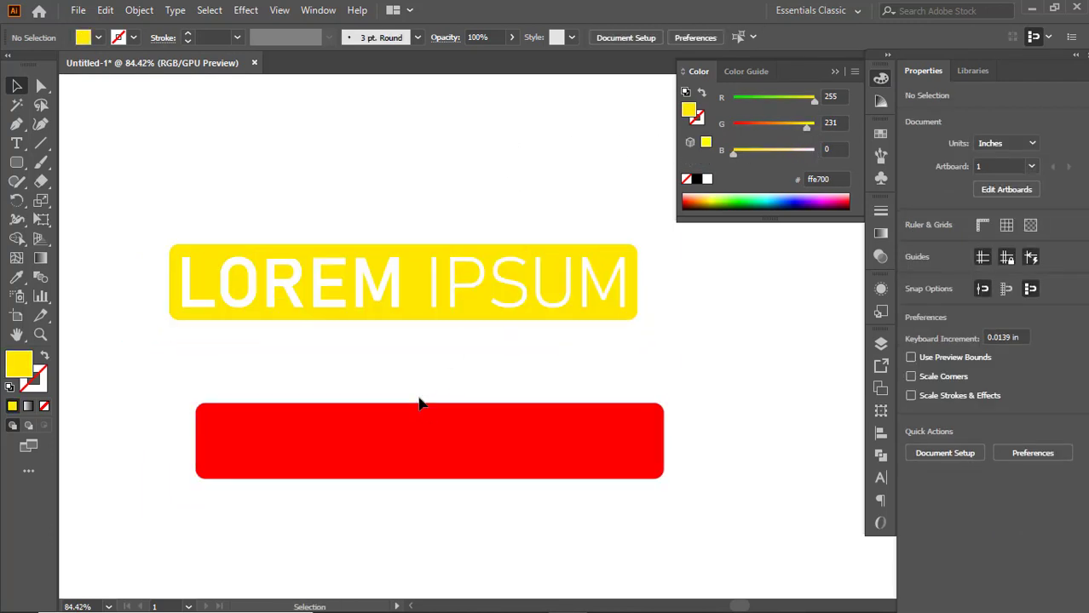
{"action": "left_click", "coordinate": [414, 423]}
{"action": "key", "text": "ctrl+a"}
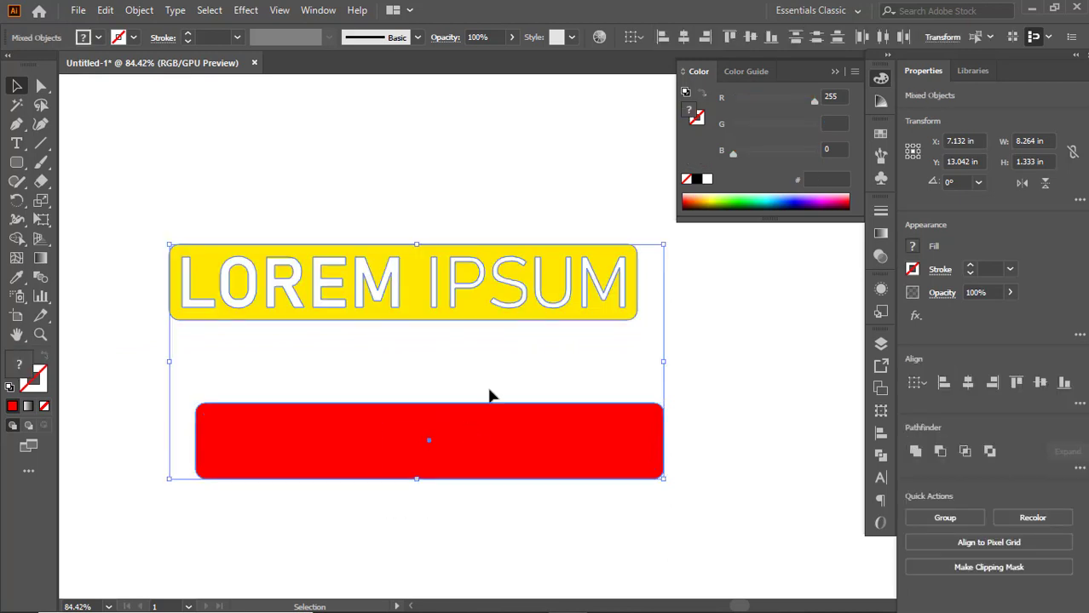
{"action": "left_click", "coordinate": [685, 38]}
{"action": "left_click", "coordinate": [750, 37]}
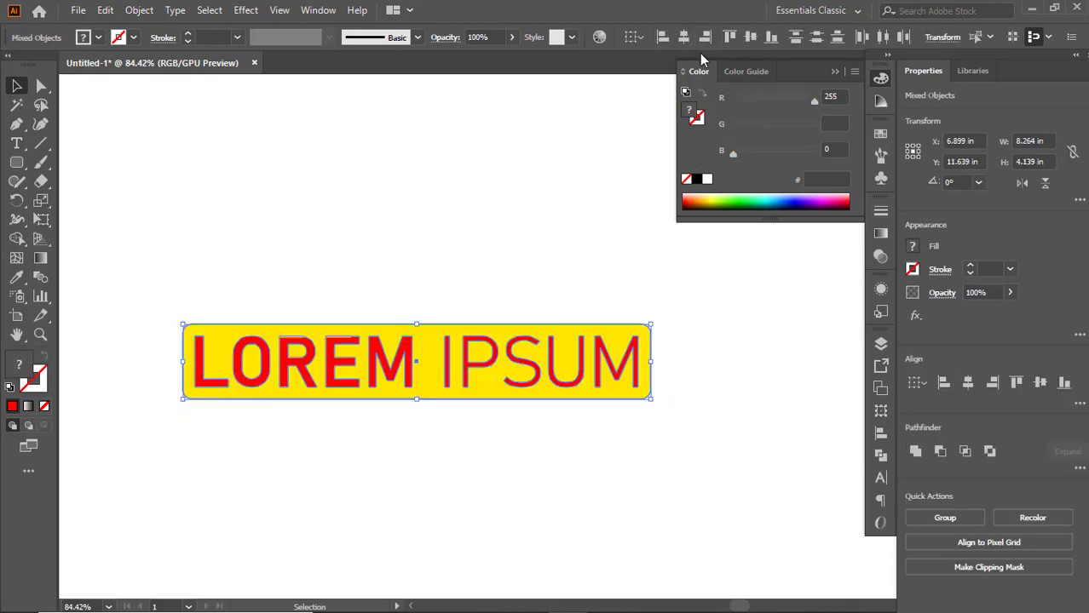
{"action": "left_click", "coordinate": [425, 202]}
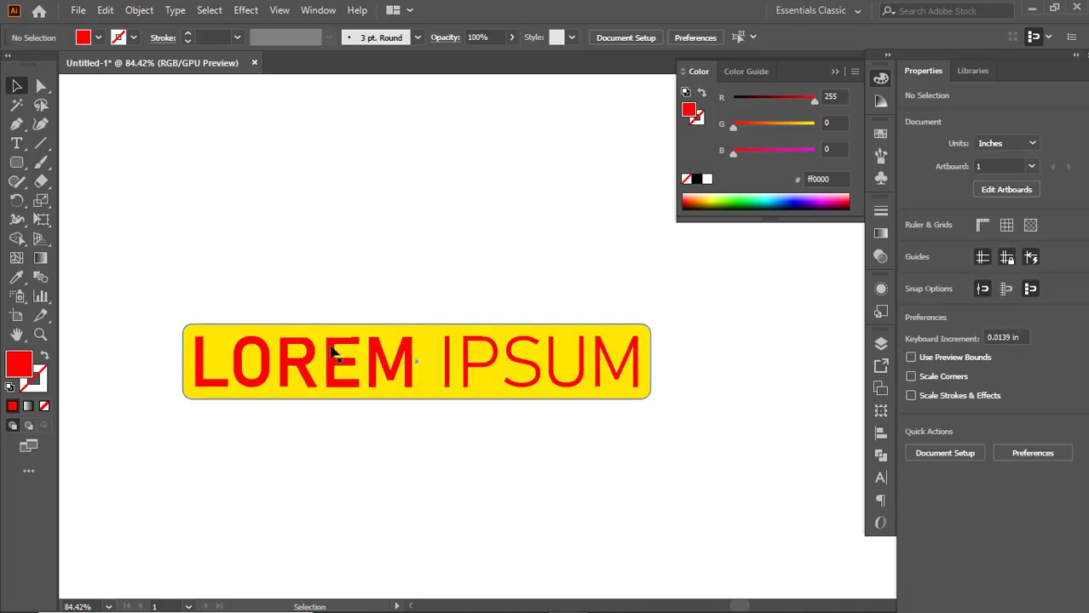
Enlarge the yellow cut-out shape proportionally from its centre to about 8.7 in wide and 1.4 in high, and deselect it
{"action": "left_click", "coordinate": [402, 358]}
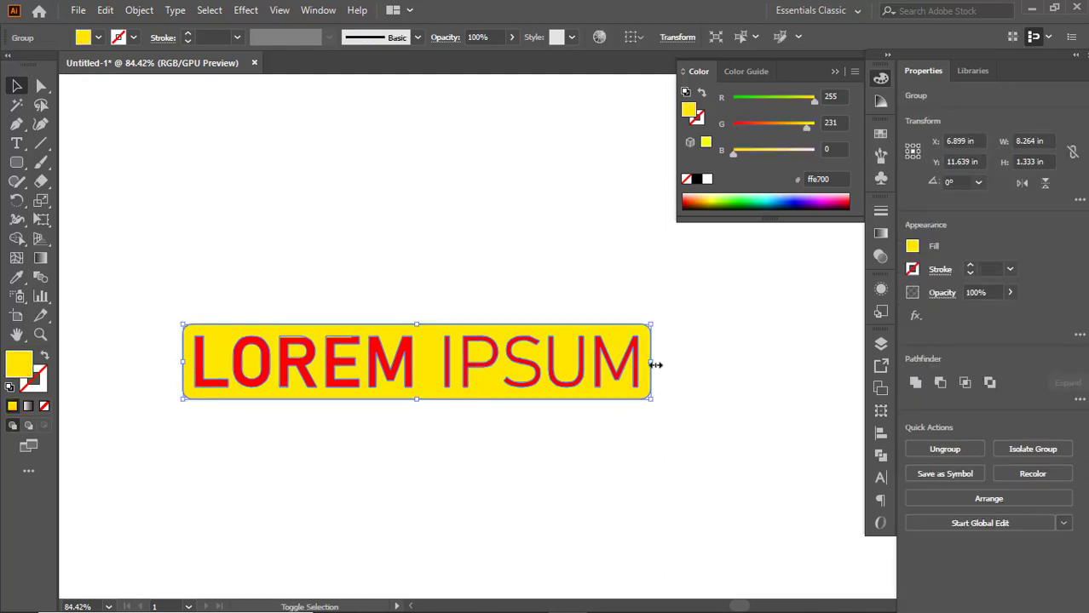
{"action": "left_click_drag", "start_coordinate": [656, 364], "coordinate": [664, 363]}
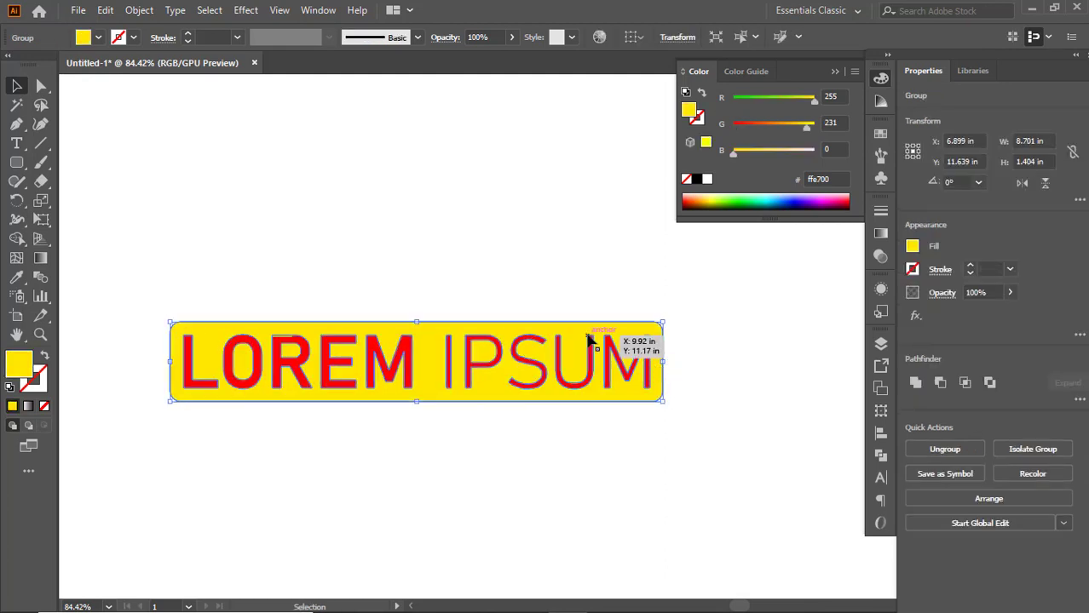
{"action": "left_click_drag", "start_coordinate": [369, 342], "coordinate": [490, 363]}
{"action": "left_click", "coordinate": [400, 279]}
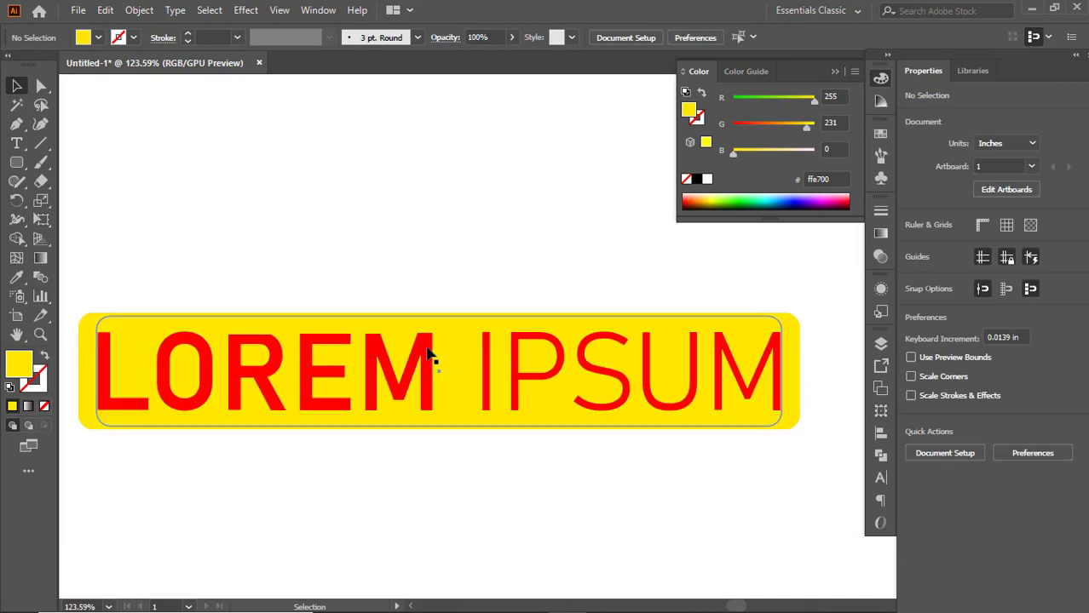
{"action": "left_click", "coordinate": [430, 356]}
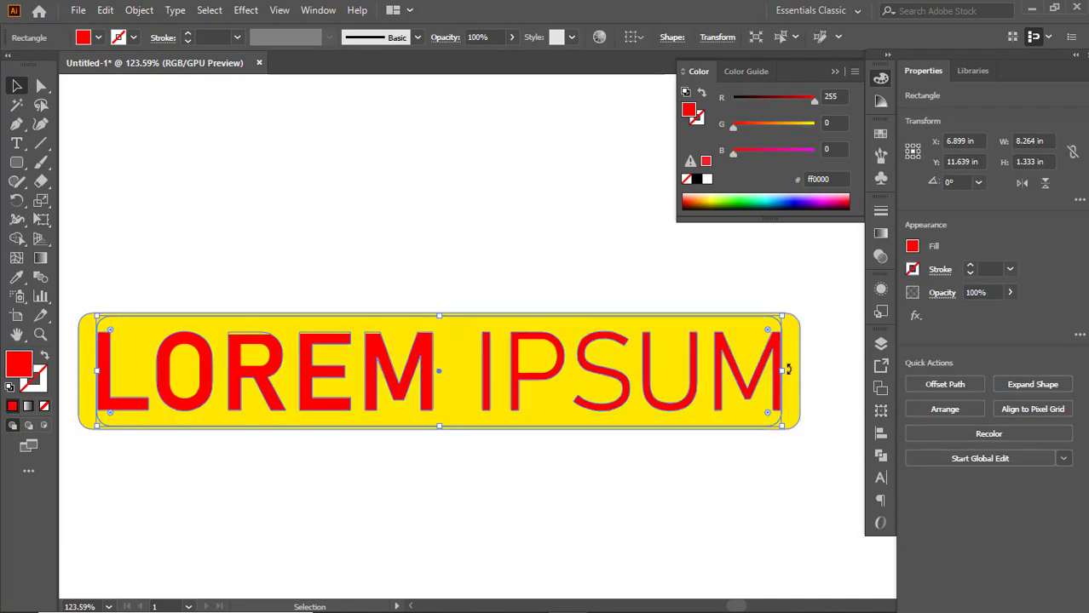
{"action": "left_click_drag", "start_coordinate": [788, 368], "coordinate": [760, 358]}
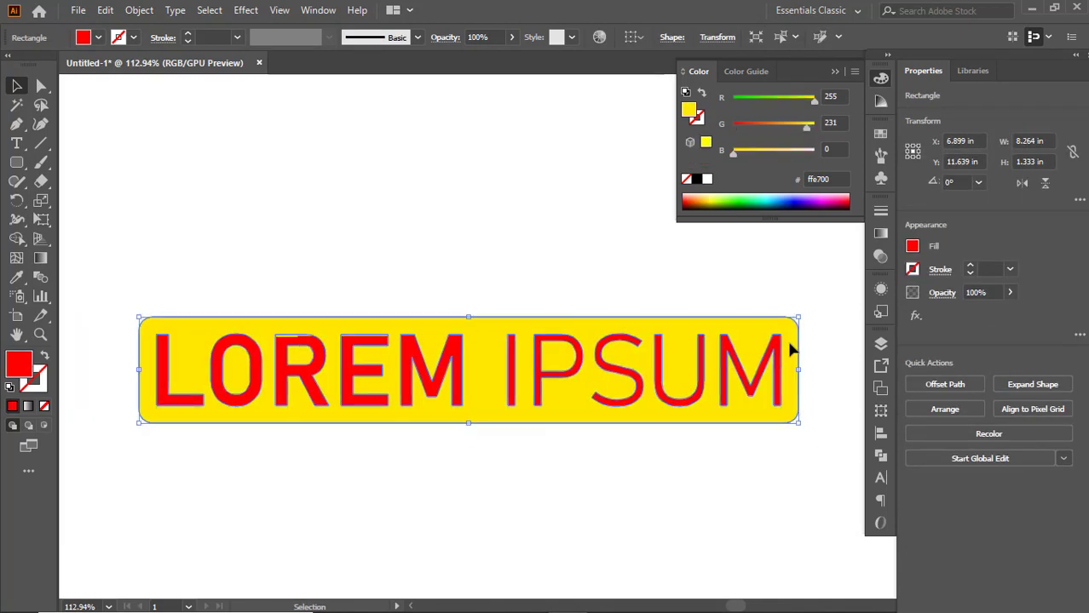
{"action": "left_click", "coordinate": [790, 350]}
{"action": "left_click_drag", "start_coordinate": [783, 310], "coordinate": [749, 308]}
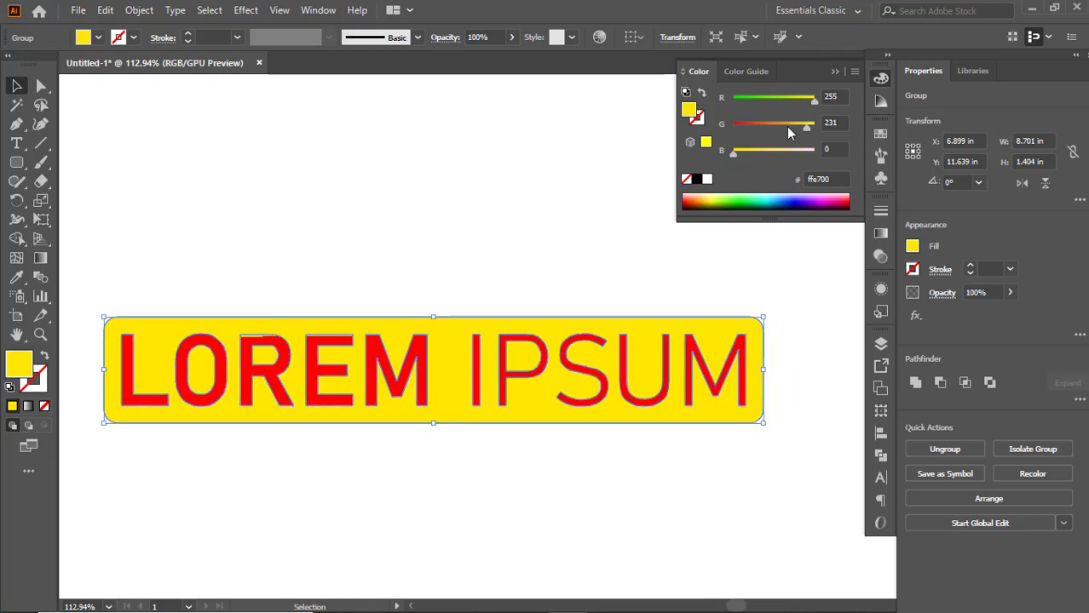
{"action": "left_click_drag", "start_coordinate": [788, 128], "coordinate": [751, 132]}
{"action": "key", "text": "ctrl+z"}
{"action": "left_click", "coordinate": [496, 261]}
{"action": "key", "text": "ctrl+z"}
Move the yellow cut-out down about 1 in, and enlarge the red rectangle proportionally from its centre to about 8.98 by 1.45 in
{"action": "left_click", "coordinate": [413, 489]}
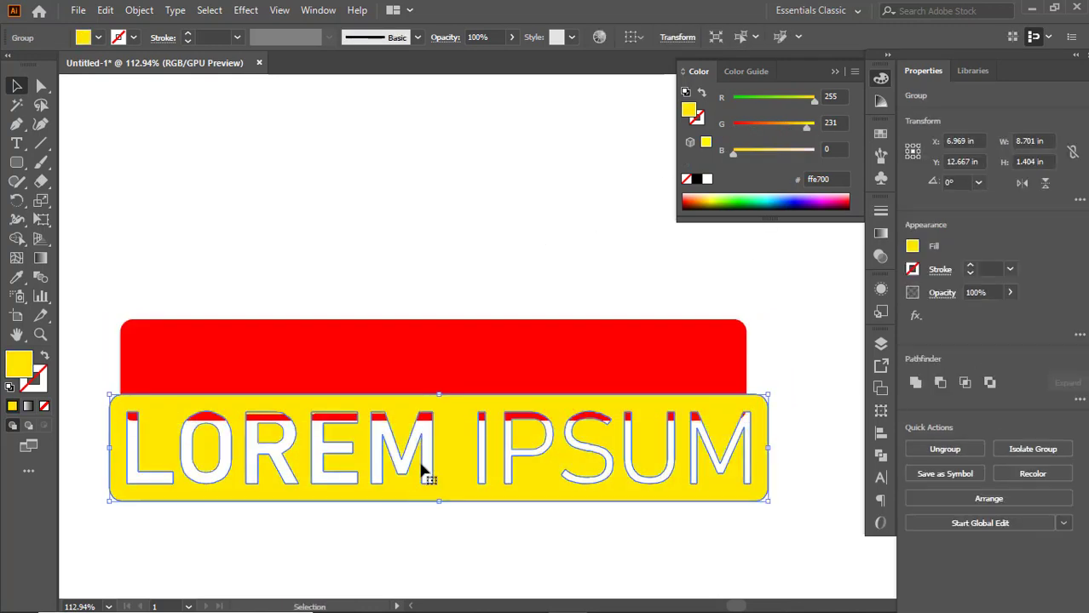
{"action": "left_click", "coordinate": [414, 363]}
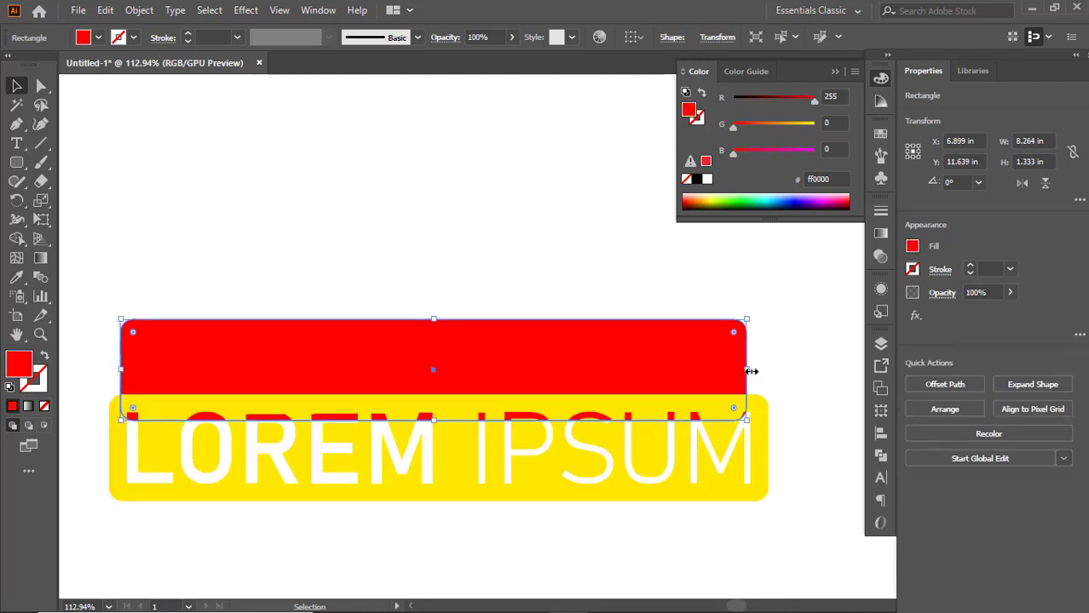
{"action": "left_click_drag", "start_coordinate": [751, 372], "coordinate": [772, 372]}
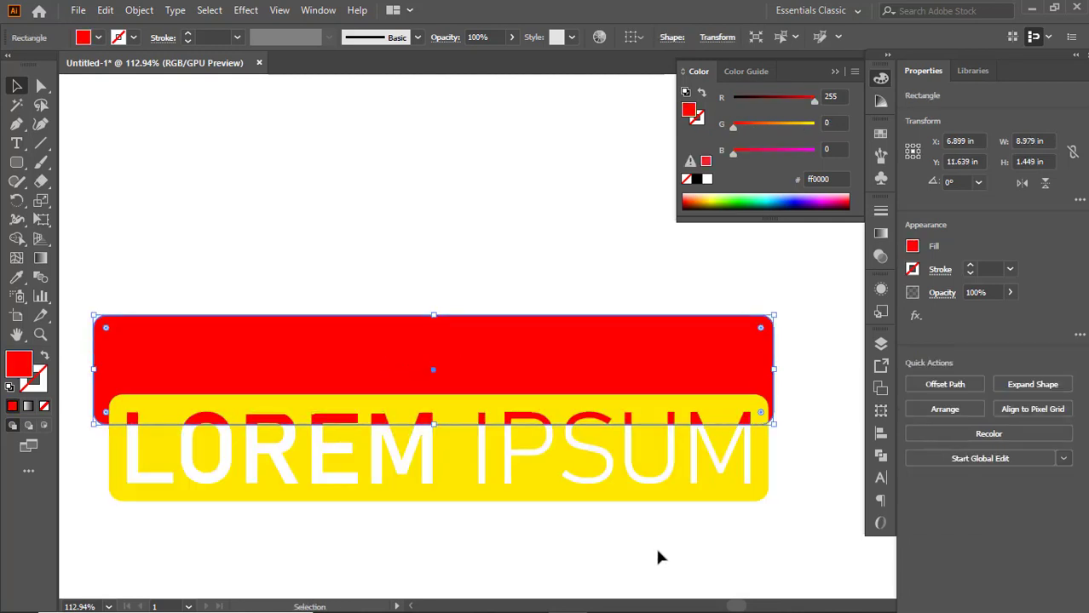
Select the enlarged red rectangle and the yellow cut-out, centre them on each other in both directions, and deselect
{"action": "left_click_drag", "start_coordinate": [656, 554], "coordinate": [574, 253]}
{"action": "left_click", "coordinate": [688, 39]}
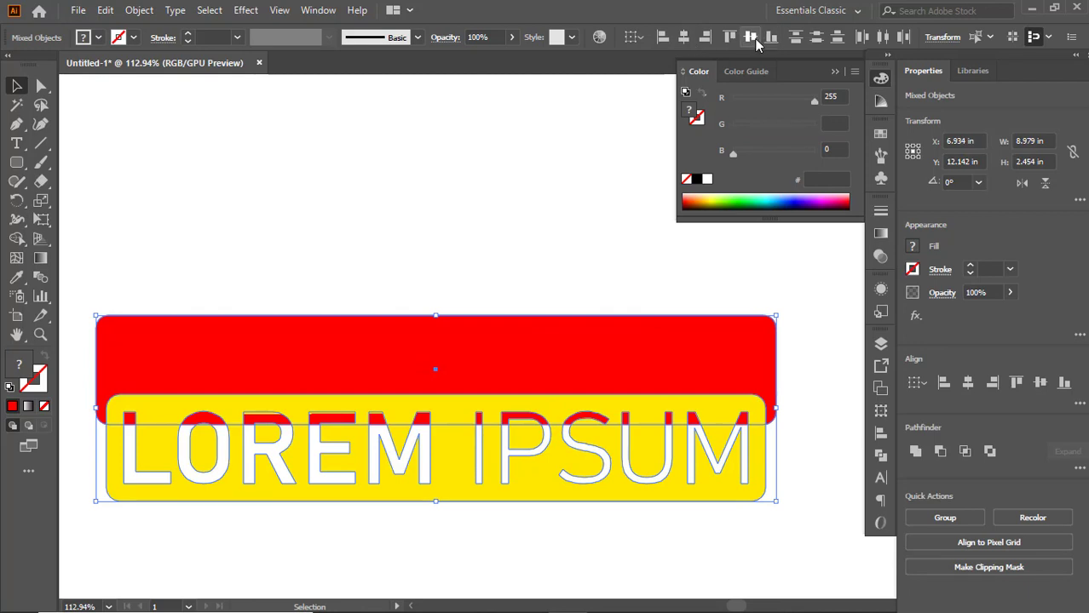
{"action": "left_click", "coordinate": [751, 37]}
{"action": "left_click", "coordinate": [435, 281]}
Stretch the red rectangle upwards to a height of about 1.57 in, keeping its width
{"action": "scroll", "coordinate": [447, 330], "scroll_direction": "up", "scroll_amount": 1}
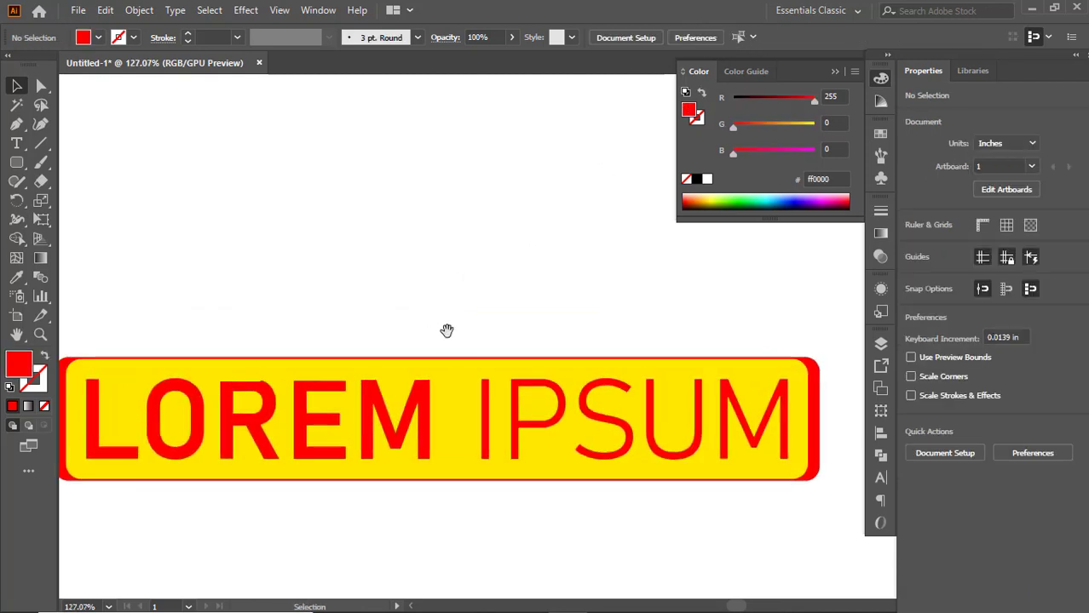
{"action": "left_click_drag", "start_coordinate": [447, 330], "coordinate": [488, 268]}
{"action": "left_click", "coordinate": [111, 305]}
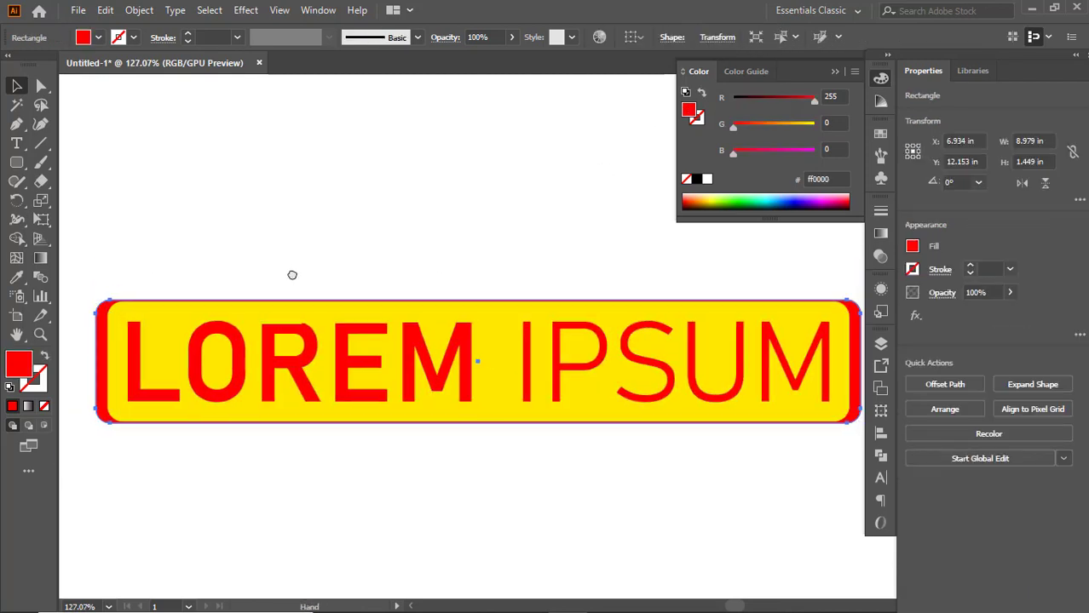
{"action": "left_click_drag", "start_coordinate": [292, 275], "coordinate": [282, 280]}
{"action": "left_click_drag", "start_coordinate": [469, 305], "coordinate": [472, 294]}
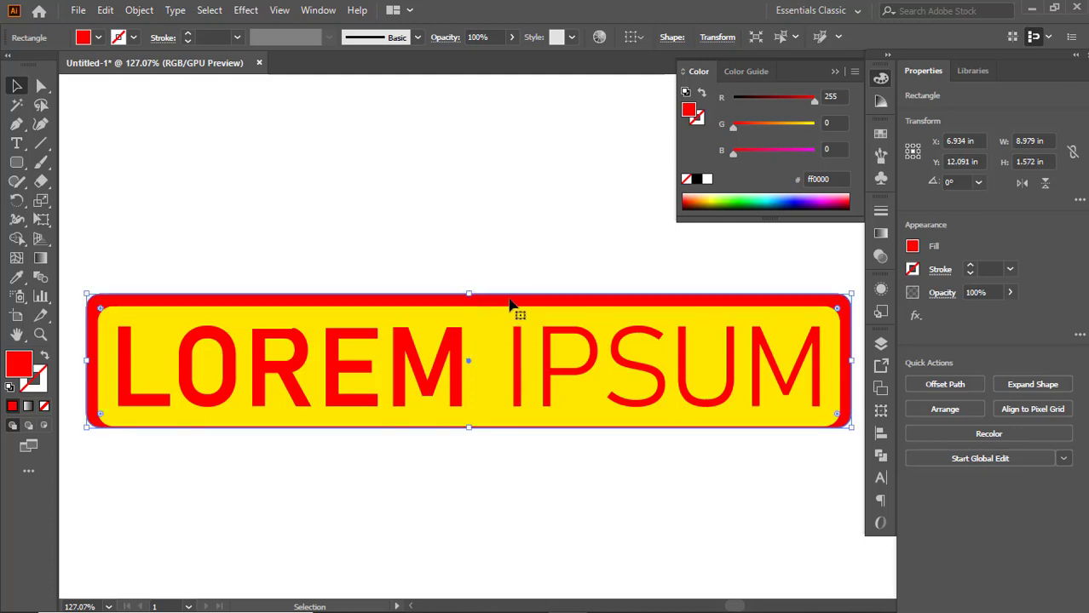
Nudge the red rectangle down about 0.06 in to even out the border above and below the yellow shape
{"action": "key", "text": "shift+Down"}
{"action": "key", "text": "Up"}
{"action": "key", "text": "Up"}
{"action": "key", "text": "Up"}
{"action": "key", "text": "Up"}
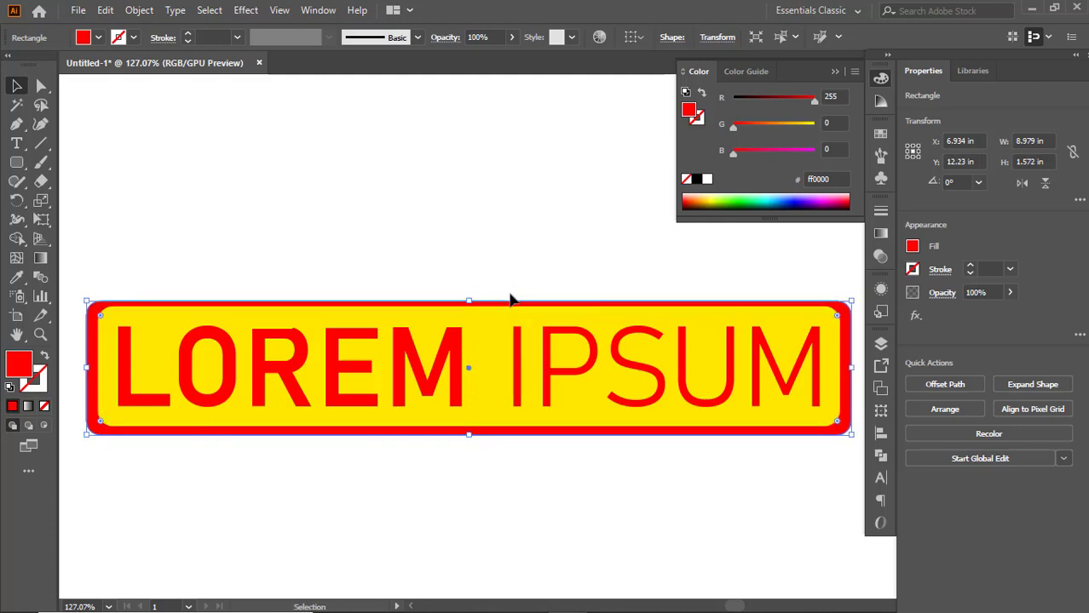
{"action": "key", "text": "Up"}
{"action": "key", "text": "Up"}
Align the vertical centres of the red rectangle and the yellow cut-out, and deselect both
{"action": "left_click_drag", "start_coordinate": [362, 238], "coordinate": [439, 445]}
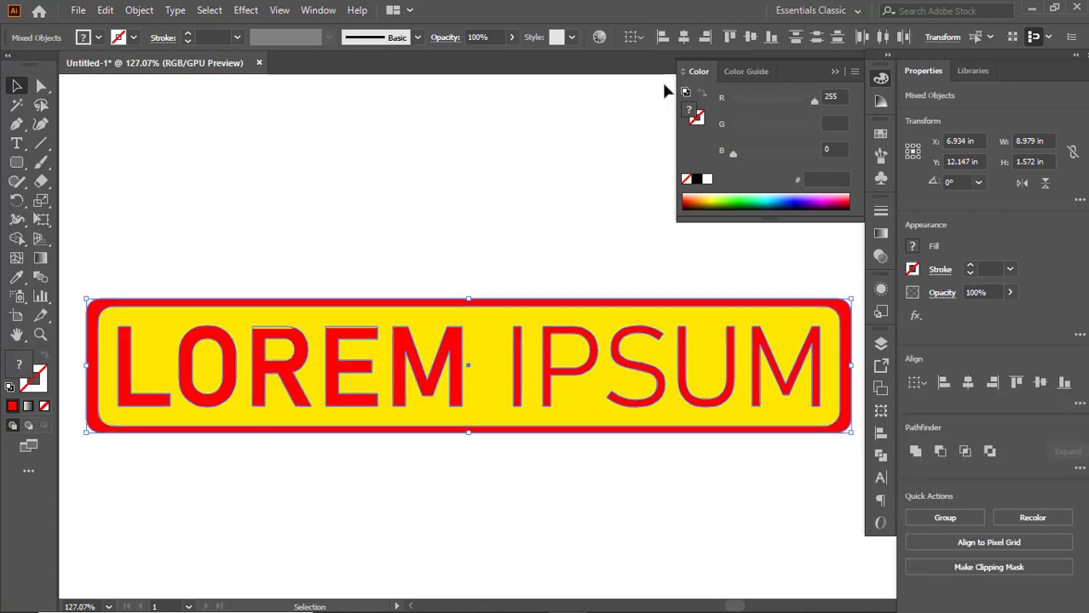
{"action": "left_click", "coordinate": [750, 39]}
{"action": "left_click", "coordinate": [378, 246]}
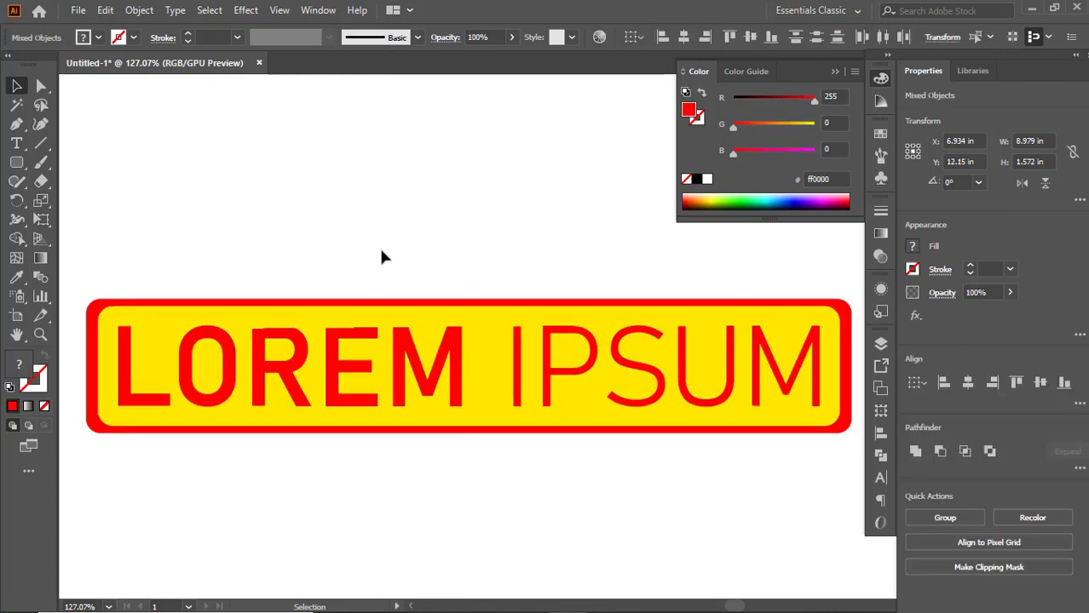
Start a Drop Shadow effect on the yellow cut-out group with the live preview turned on
{"action": "left_click", "coordinate": [486, 309], "text": "ctrl+alt"}
{"action": "left_click", "coordinate": [487, 309], "text": "ctrl+alt"}
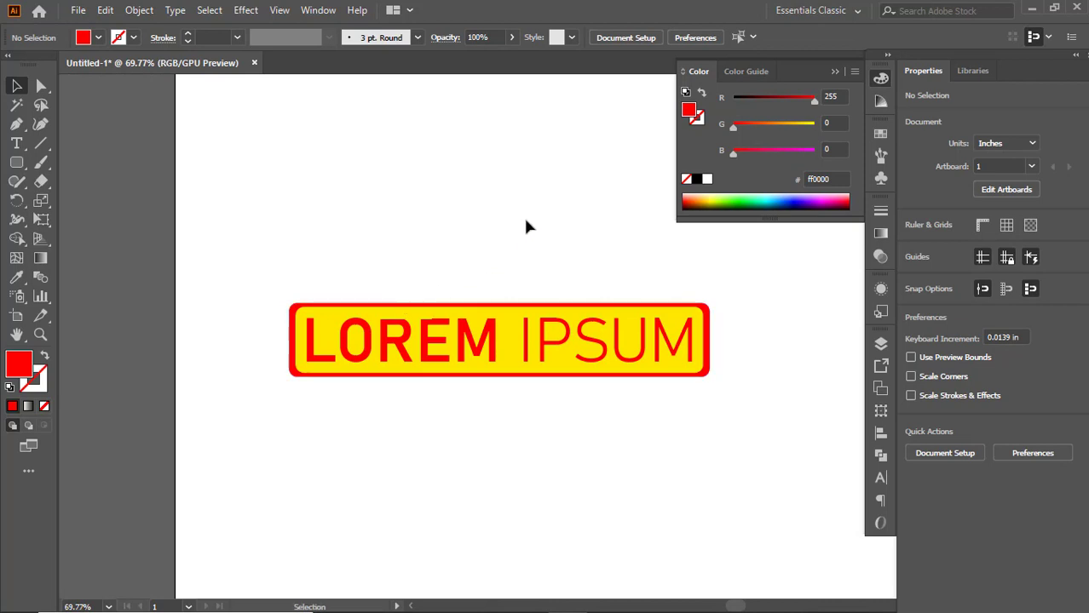
{"action": "left_click_drag", "start_coordinate": [525, 226], "coordinate": [421, 232]}
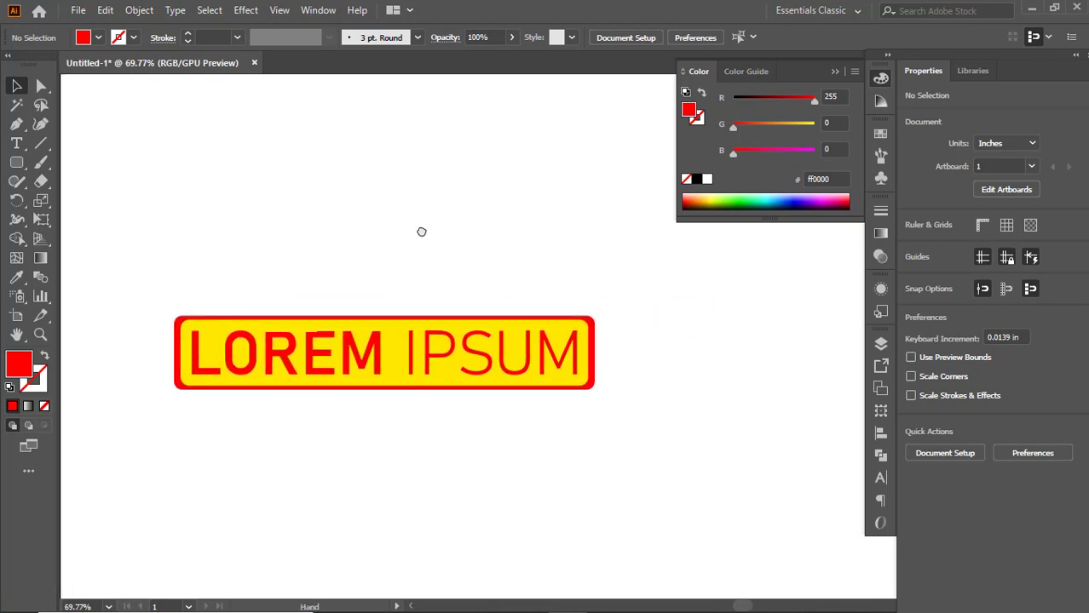
{"action": "left_click", "coordinate": [405, 352], "text": "ctrl"}
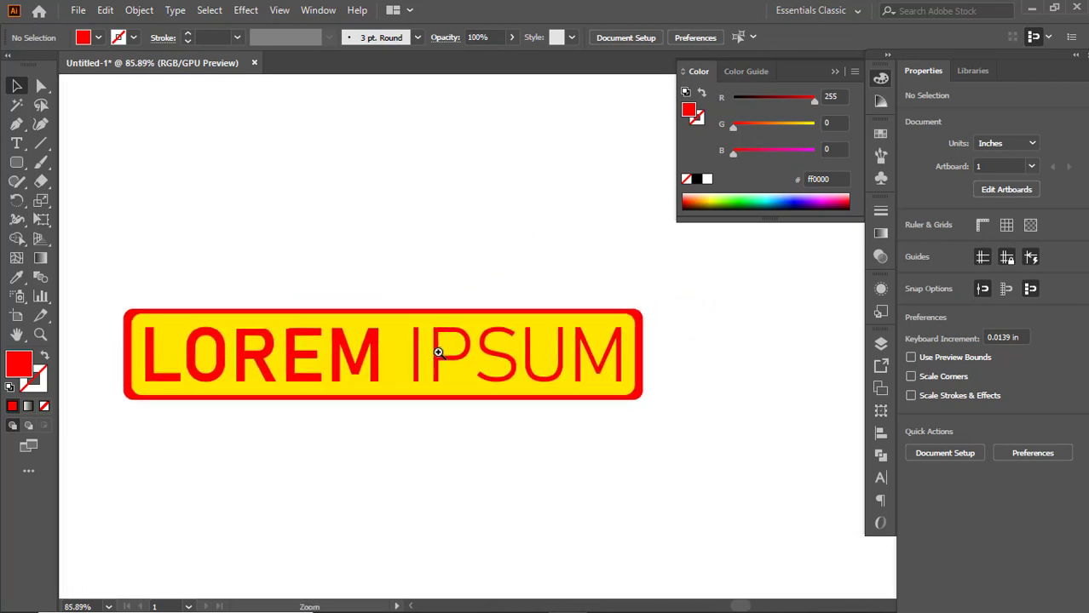
{"action": "mouse_move", "coordinate": [380, 353]}
{"action": "left_mouse_down"}
{"action": "mouse_move", "coordinate": [433, 355]}
{"action": "mouse_move", "coordinate": [389, 354]}
{"action": "left_mouse_up"}
{"action": "left_click", "coordinate": [392, 353]}
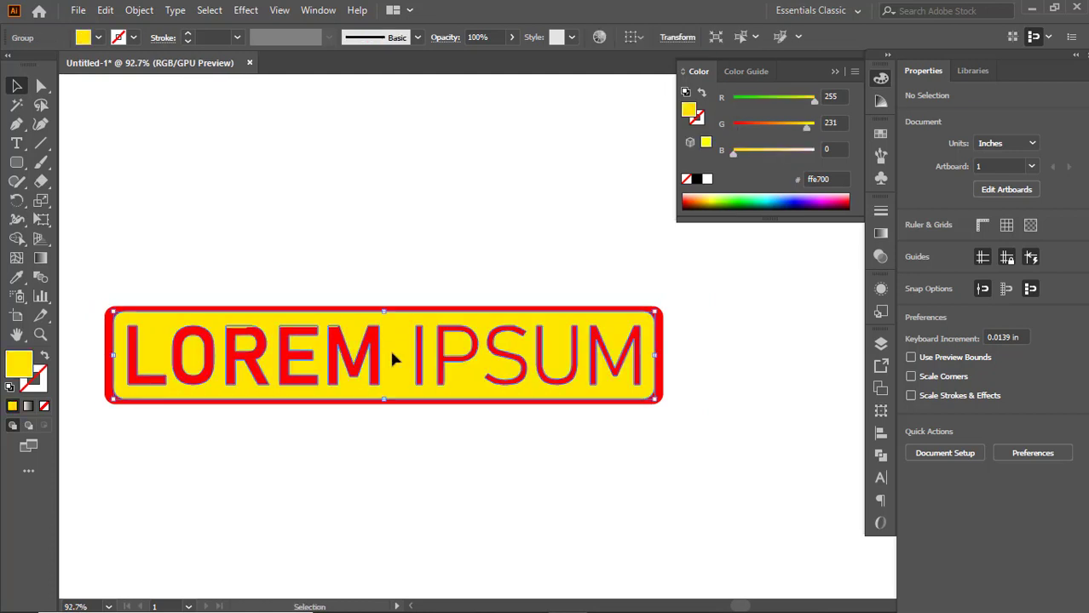
{"action": "left_click", "coordinate": [245, 11]}
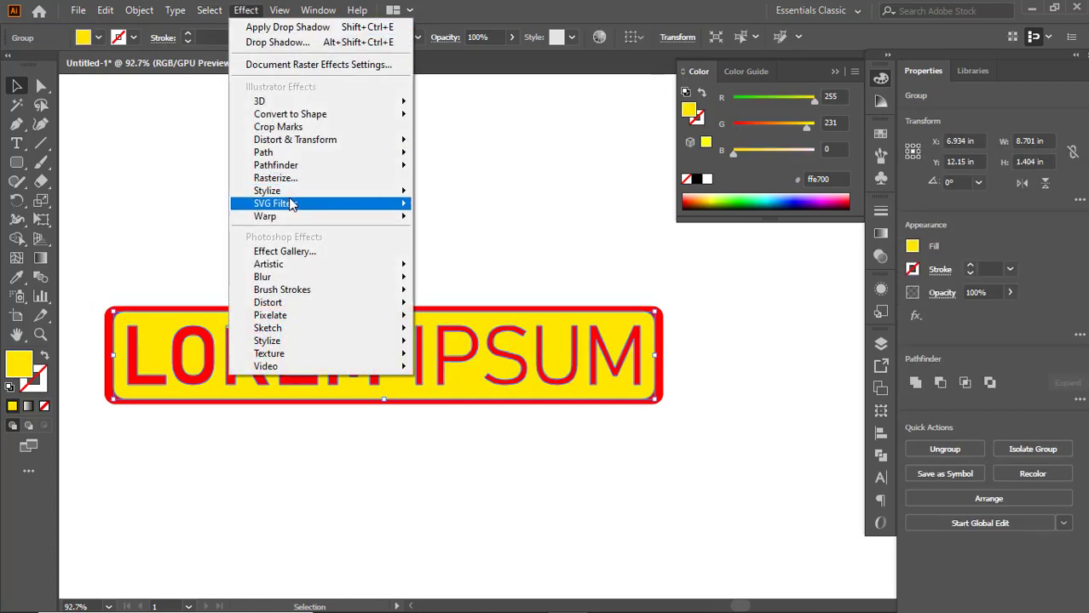
{"action": "mouse_move", "coordinate": [358, 191]}
{"action": "left_click", "coordinate": [464, 193]}
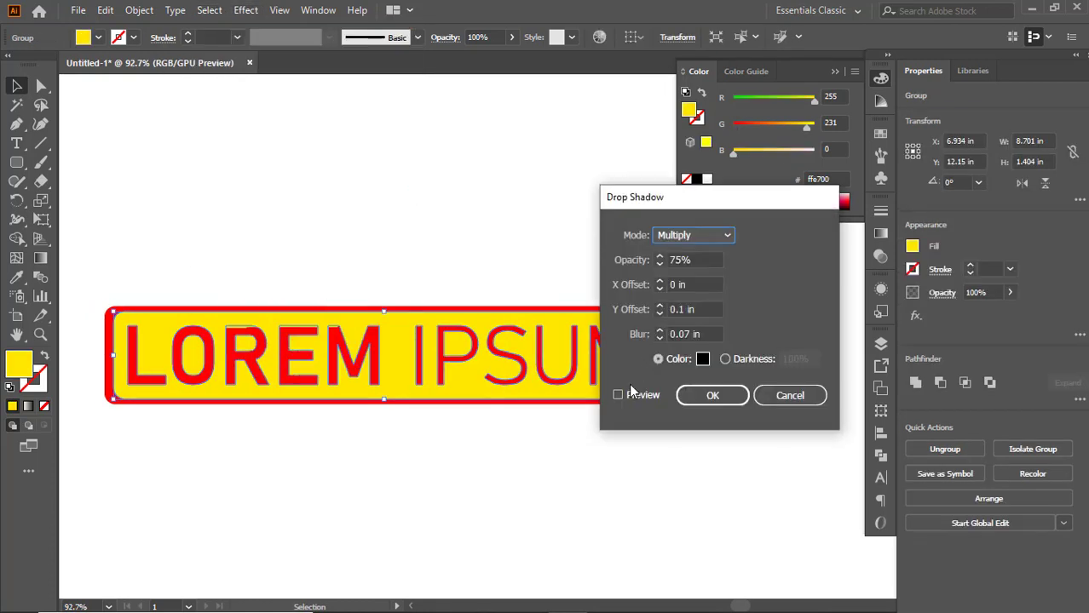
{"action": "left_click", "coordinate": [621, 393]}
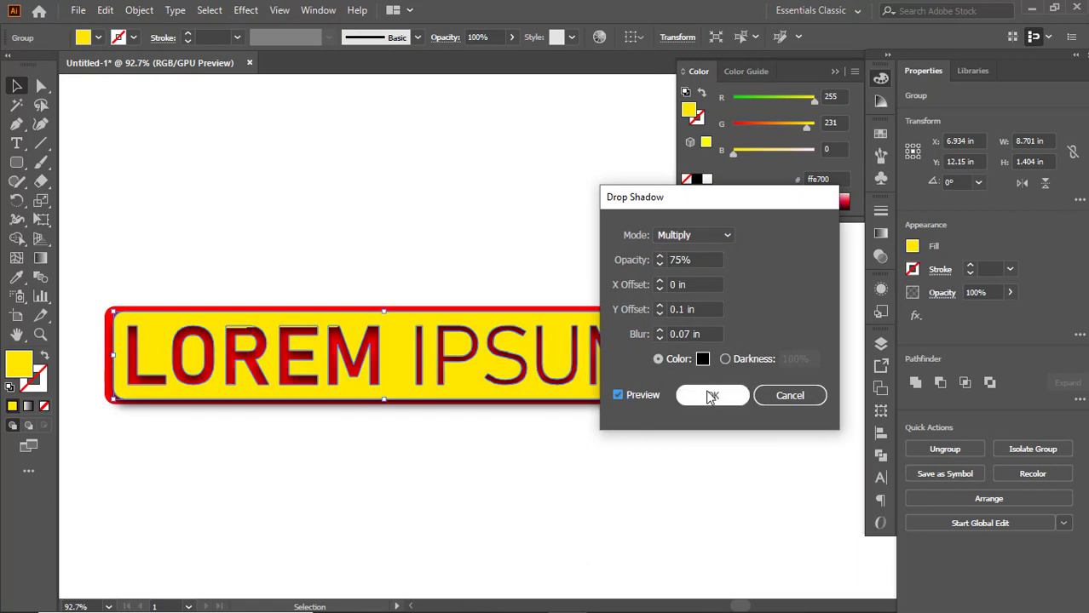
Set the drop shadow's X offset to 0.1 in, apply the effect and deselect the yellow cut-out
{"action": "left_click", "coordinate": [697, 287]}
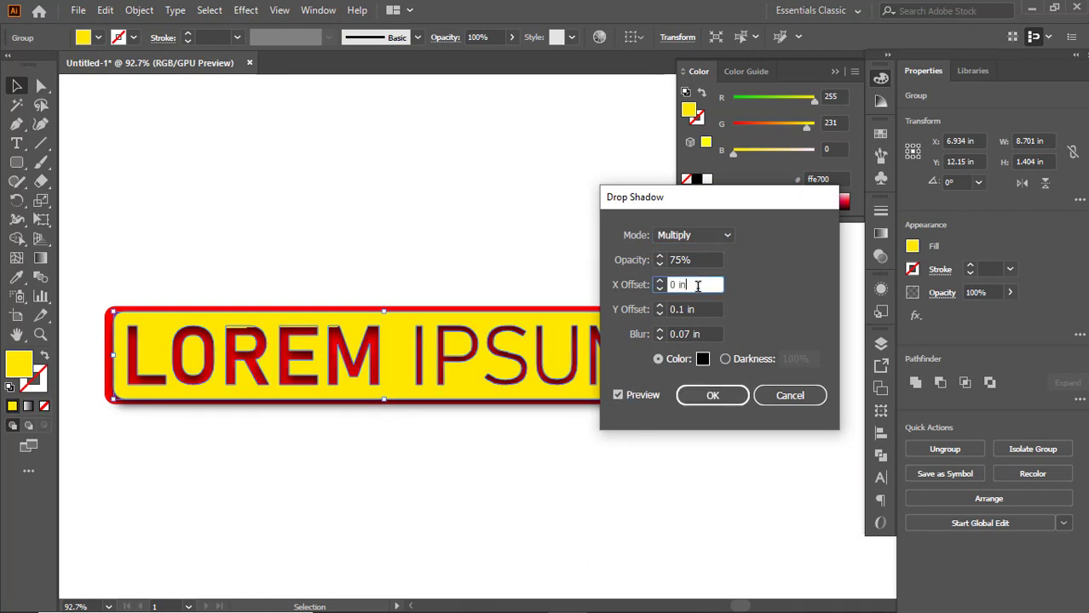
{"action": "key", "text": "Up"}
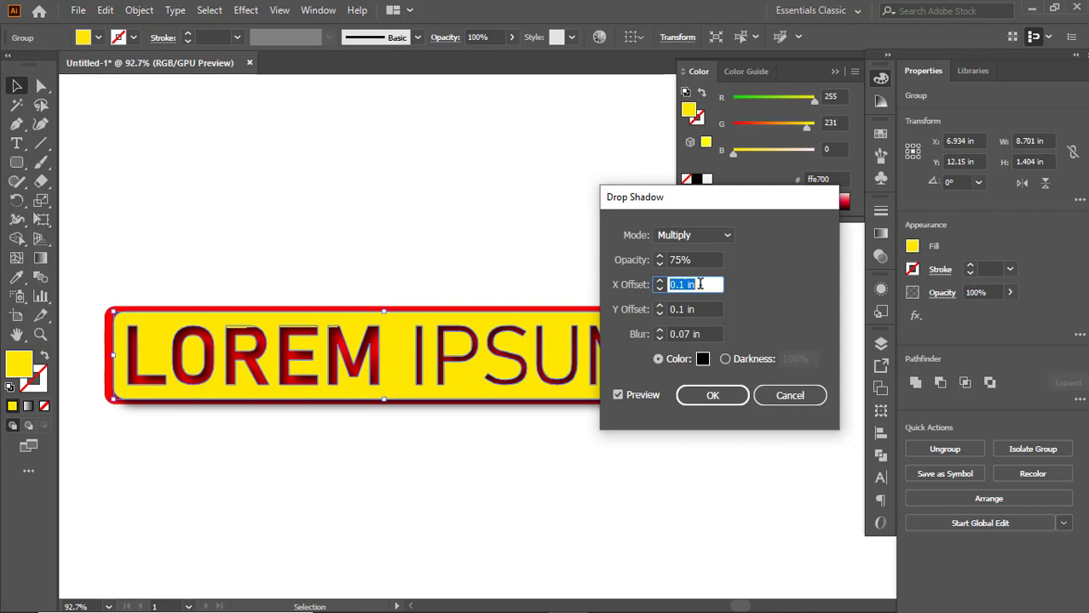
{"action": "left_click", "coordinate": [710, 396]}
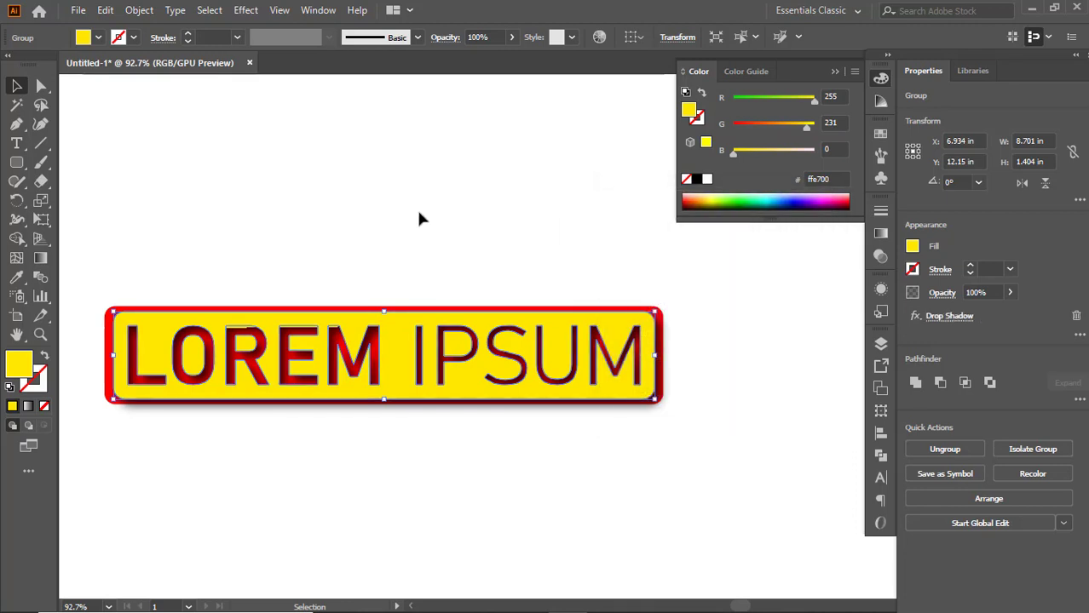
{"action": "left_click", "coordinate": [456, 279]}
Move the whole LOREM IPSUM design to the middle of the artboard and enlarge it proportionally to about 13.69 by 2.4 in
{"action": "left_click", "coordinate": [476, 277], "text": "ctrl+alt"}
{"action": "left_click_drag", "start_coordinate": [311, 258], "coordinate": [339, 254]}
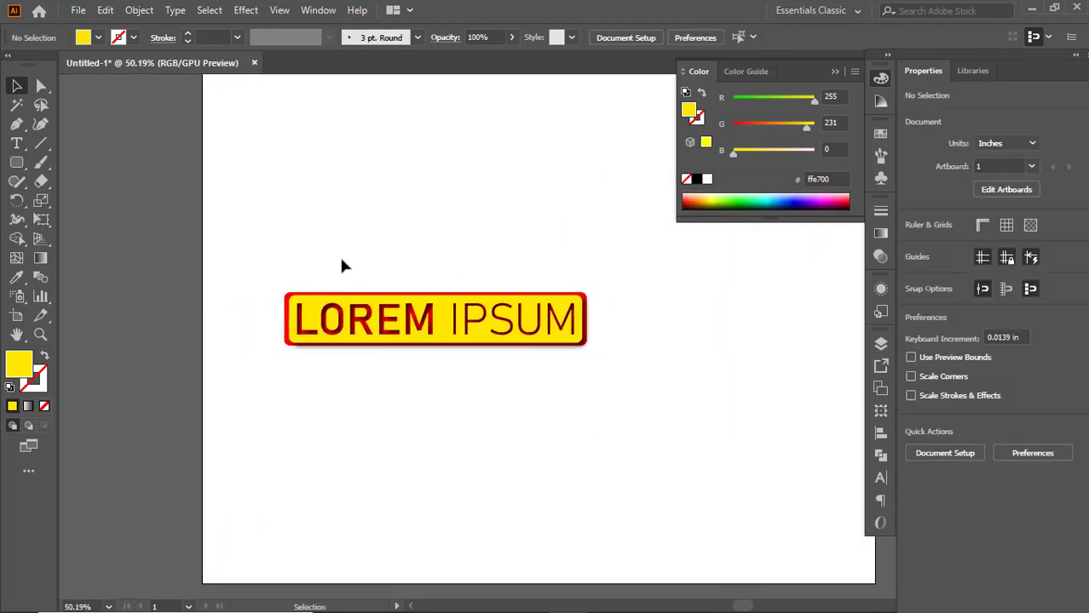
{"action": "left_click_drag", "start_coordinate": [457, 231], "coordinate": [332, 333]}
{"action": "left_click_drag", "start_coordinate": [332, 488], "coordinate": [332, 487]}
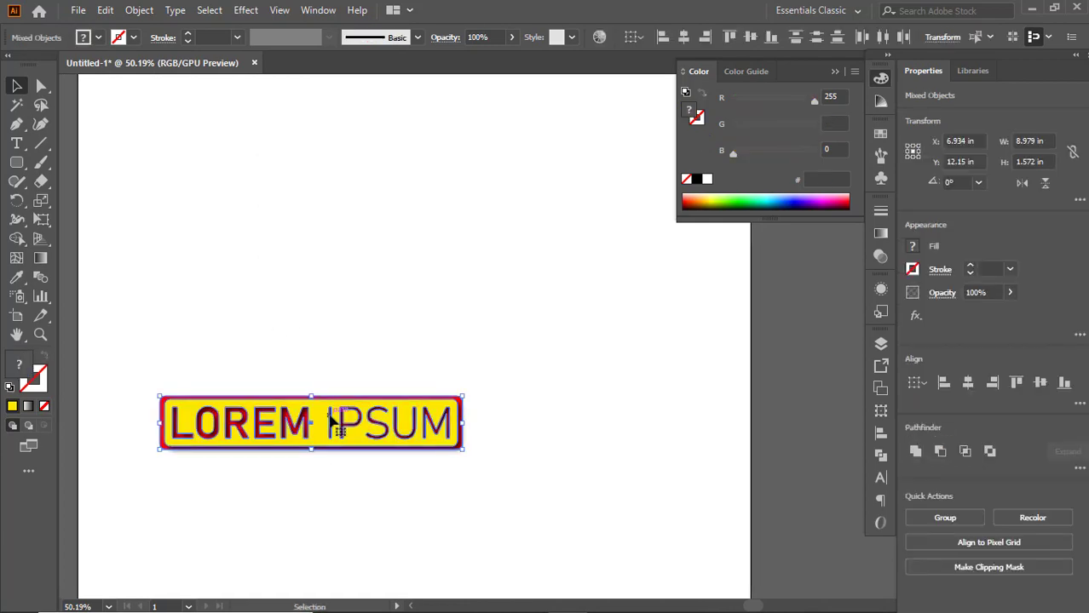
{"action": "left_click_drag", "start_coordinate": [316, 418], "coordinate": [365, 362]}
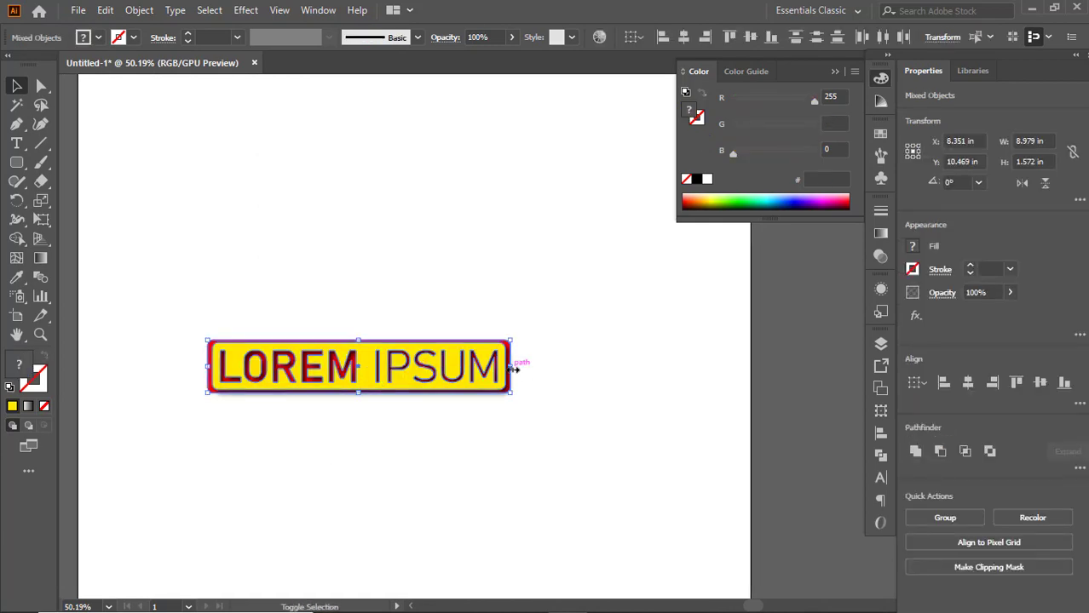
{"action": "left_click_drag", "start_coordinate": [510, 393], "coordinate": [593, 398]}
{"action": "left_click_drag", "start_coordinate": [438, 384], "coordinate": [469, 388]}
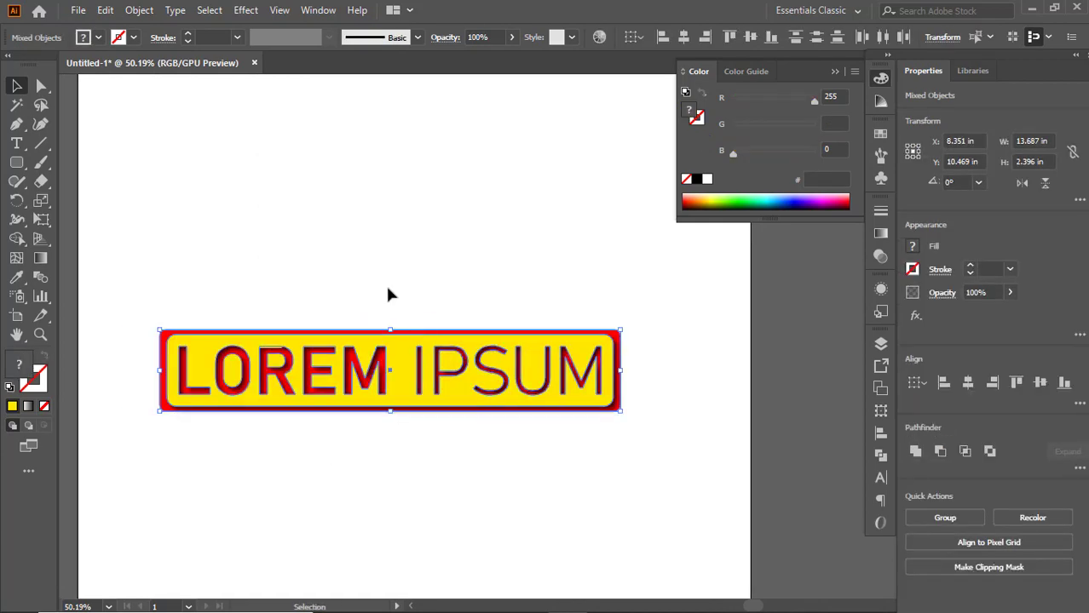
{"action": "left_click", "coordinate": [388, 294]}
Stretch the red rectangle upwards to about 2.57 in high, then nudge it down about 0.125 in to even out the border
{"action": "left_click_drag", "start_coordinate": [364, 357], "coordinate": [421, 359]}
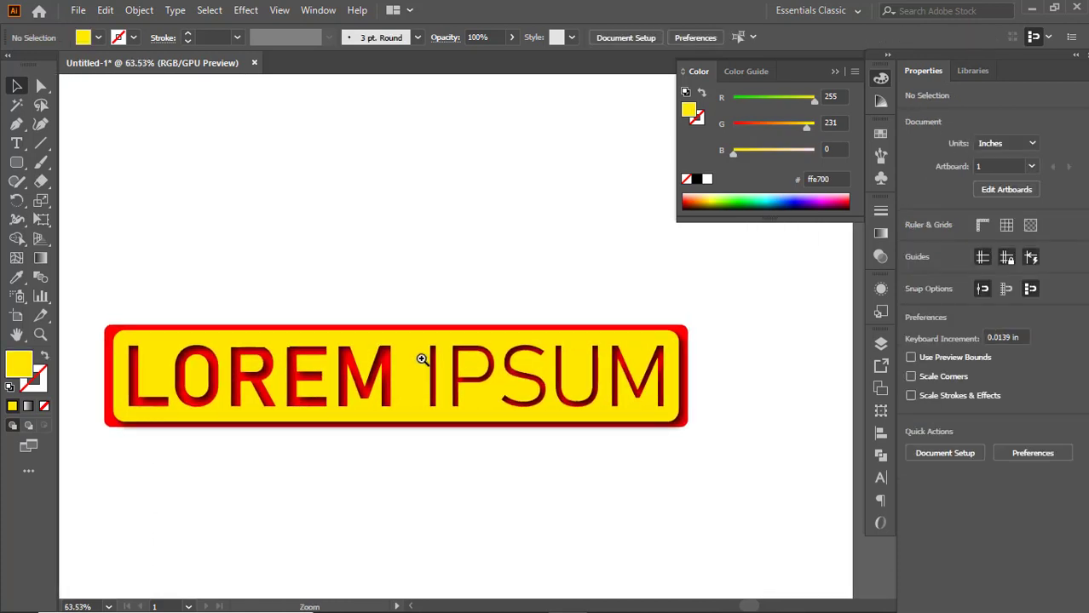
{"action": "key", "text": "v"}
{"action": "left_click", "coordinate": [397, 324]}
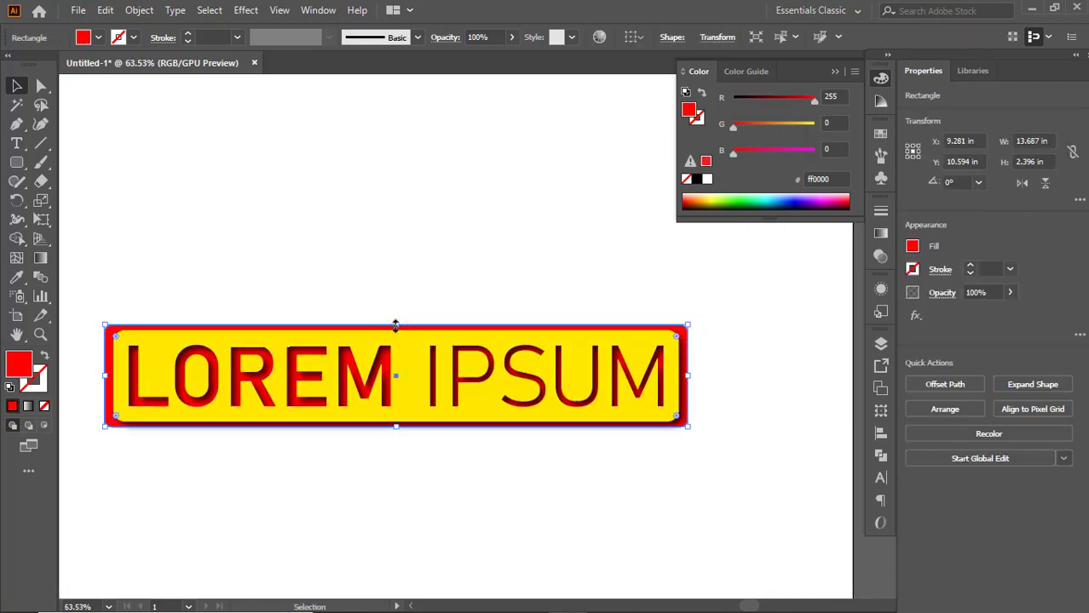
{"action": "left_click_drag", "start_coordinate": [396, 325], "coordinate": [397, 317]}
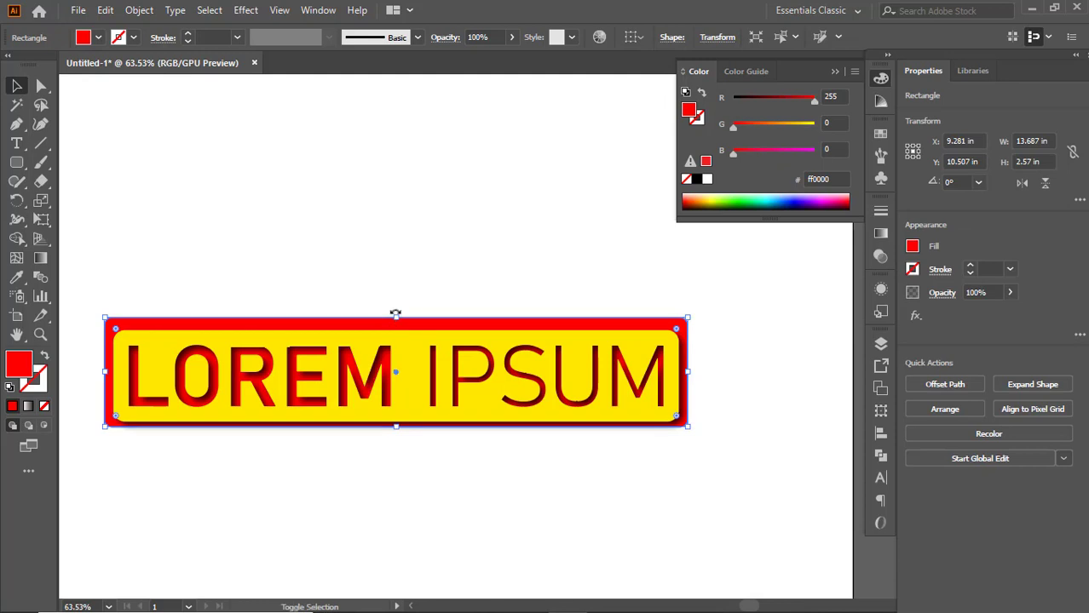
{"action": "key", "text": "Down"}
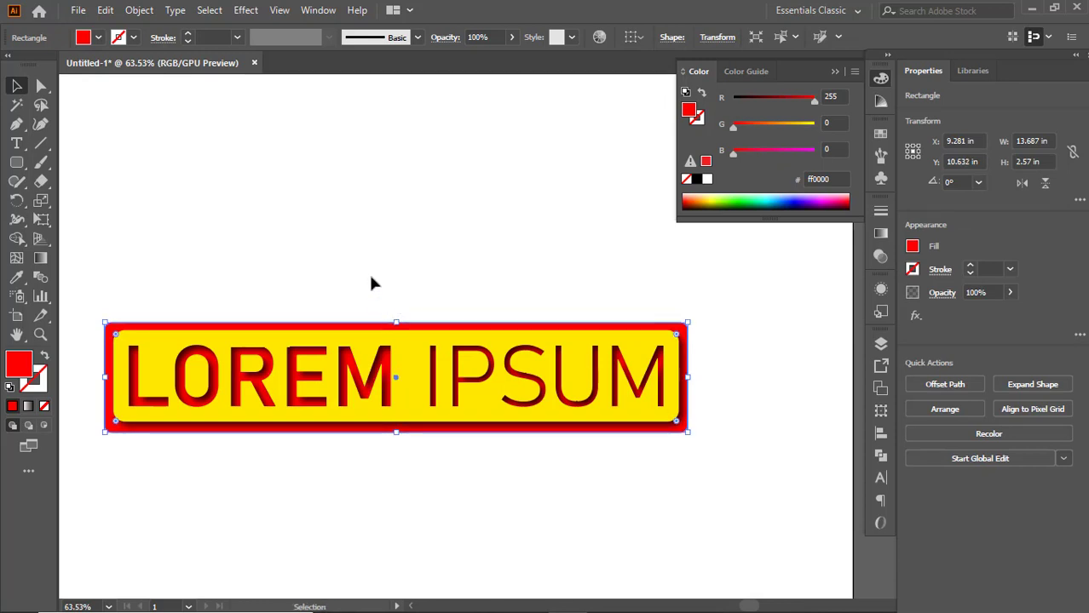
{"action": "left_click_drag", "start_coordinate": [312, 269], "coordinate": [390, 388]}
{"action": "left_click", "coordinate": [389, 260]}
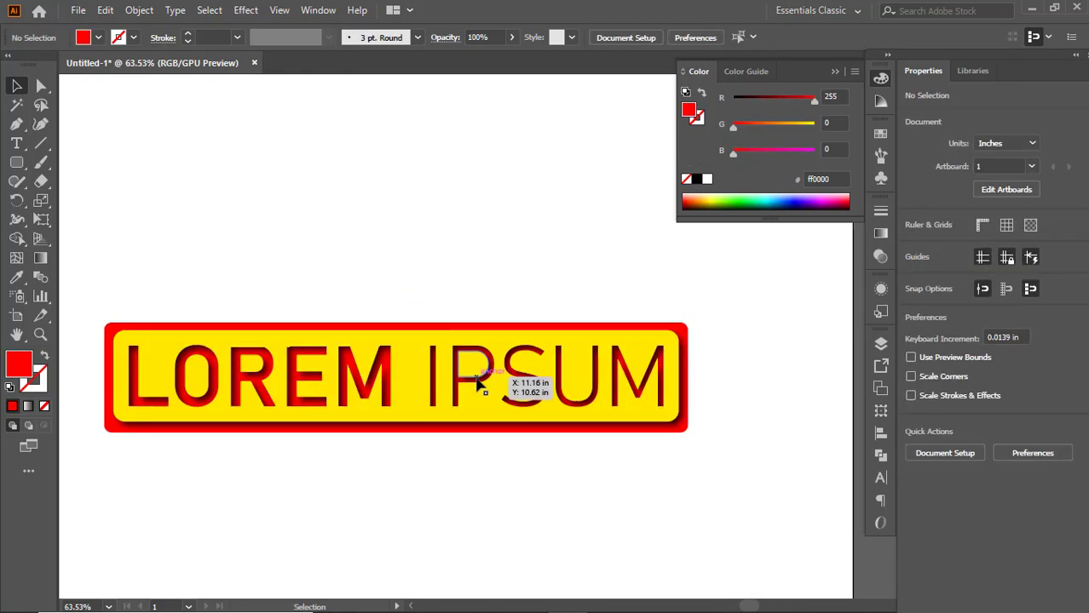
{"action": "scroll", "coordinate": [382, 360], "scroll_direction": "up", "scroll_amount": 1}
{"action": "left_click", "coordinate": [389, 329]}
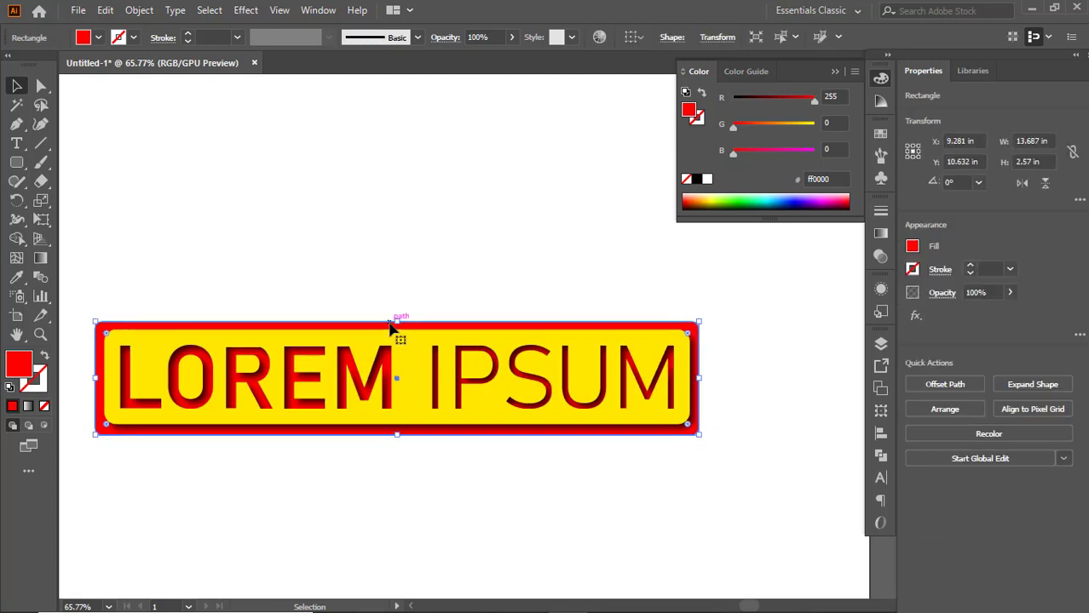
{"action": "left_click", "coordinate": [369, 275]}
{"action": "left_click_drag", "start_coordinate": [402, 281], "coordinate": [360, 274]}
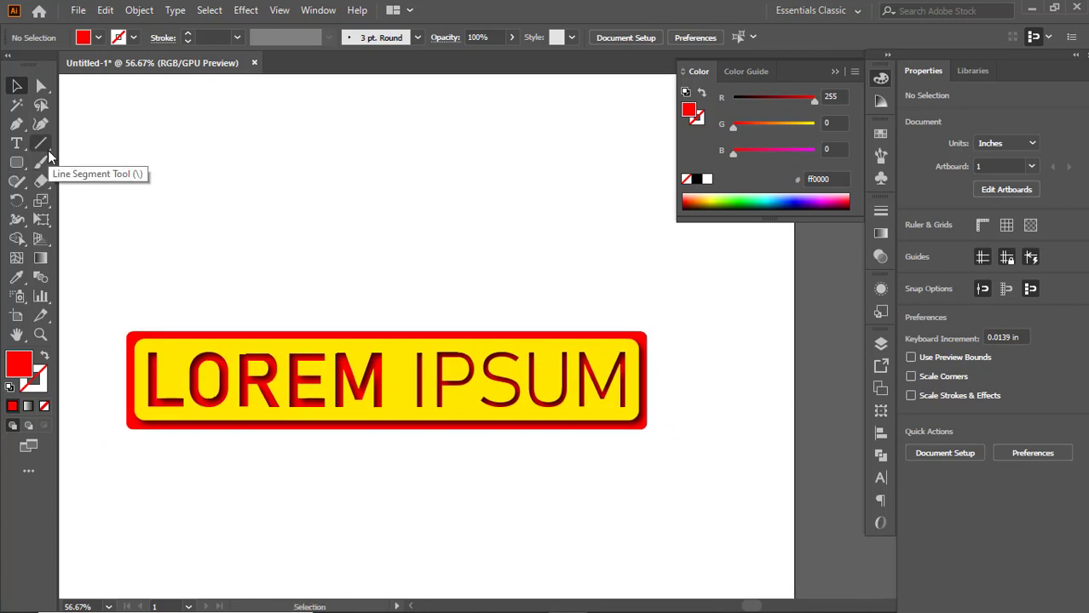
Add the text "LI" above the LOREM IPSUM plate and enlarge it to about 168 pt
{"action": "left_click", "coordinate": [15, 144]}
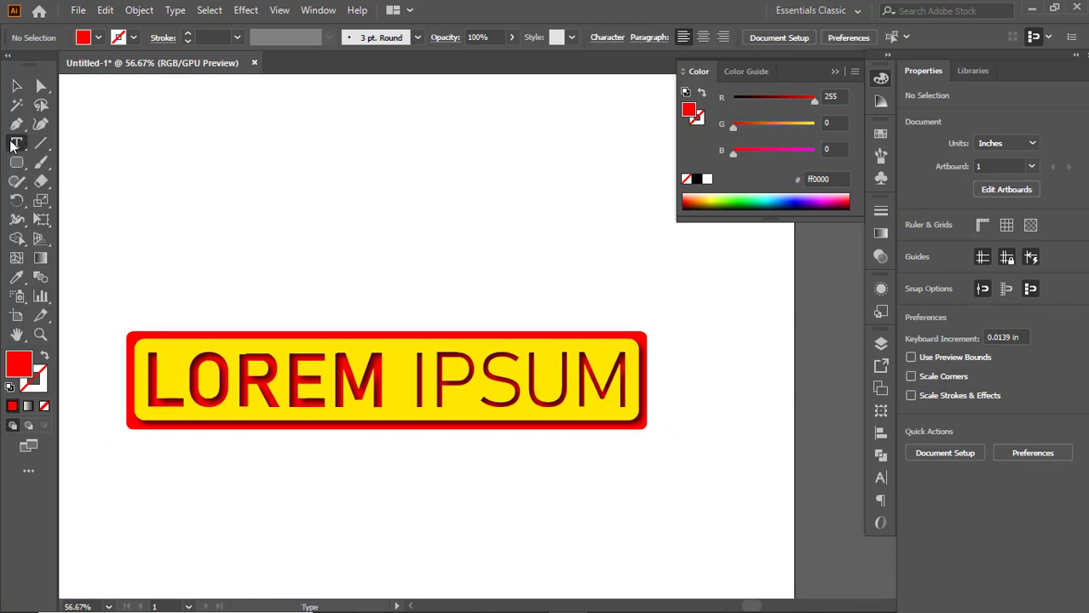
{"action": "left_click", "coordinate": [329, 259]}
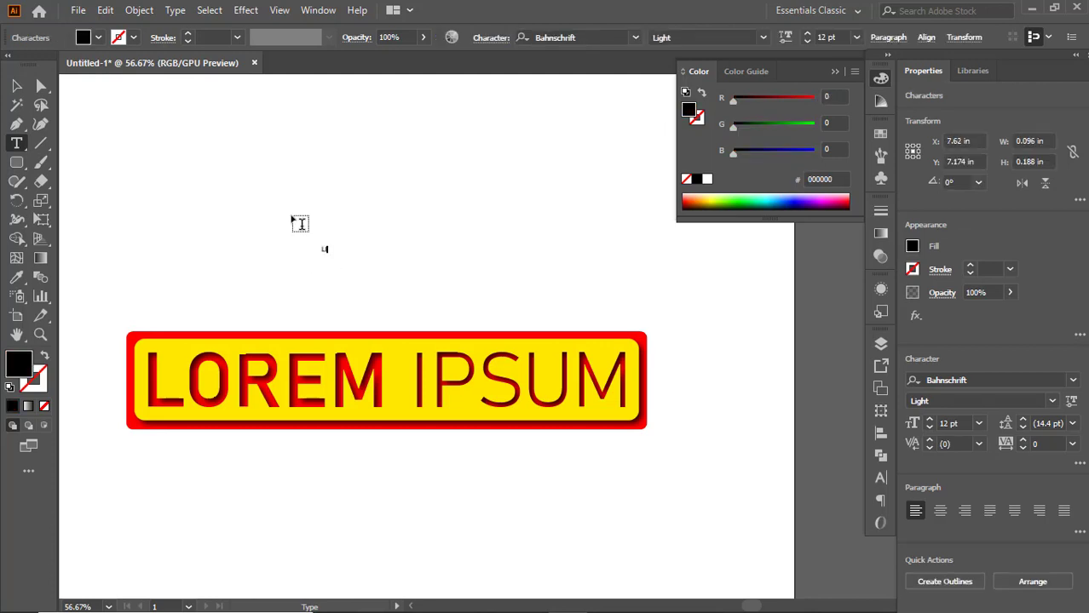
{"action": "left_click", "coordinate": [23, 86]}
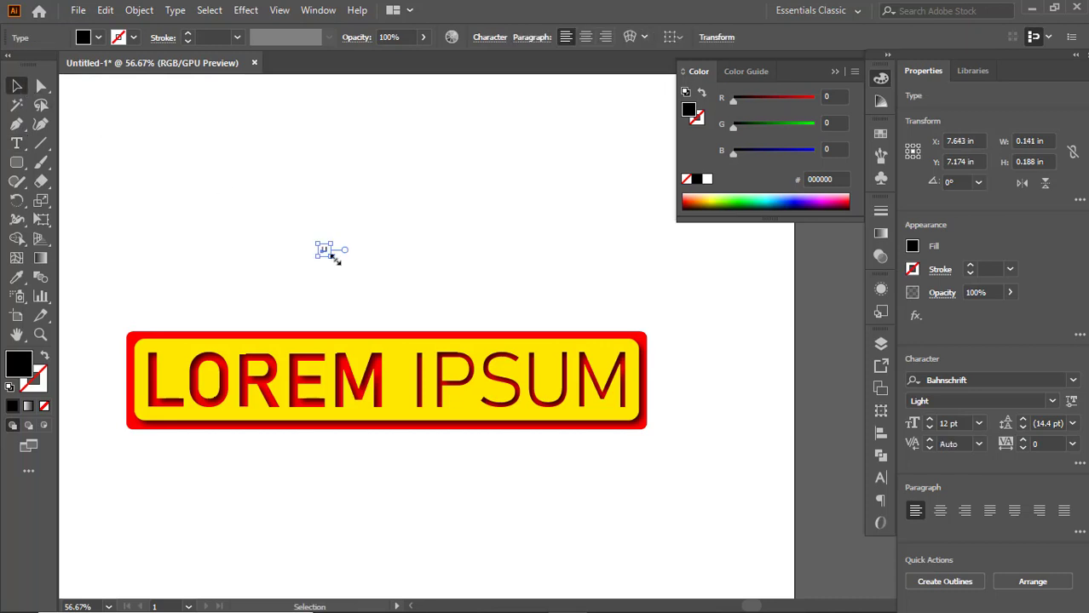
{"action": "left_click_drag", "start_coordinate": [337, 260], "coordinate": [401, 321]}
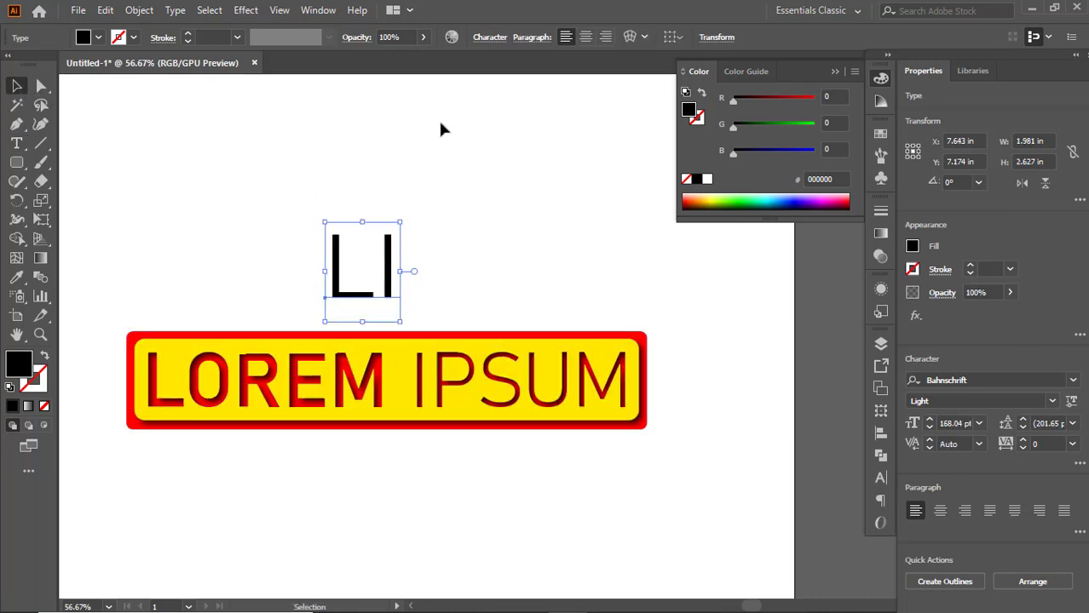
Set the LI text's font to Bahnschrift Bold
{"action": "left_click", "coordinate": [496, 40]}
{"action": "left_click", "coordinate": [469, 85]}
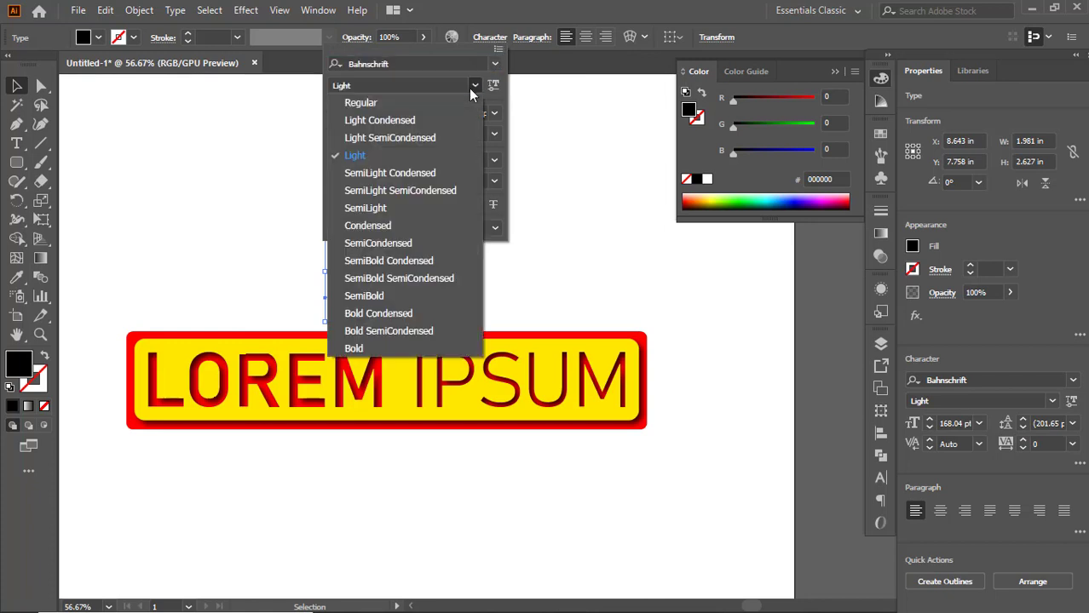
{"action": "left_click", "coordinate": [385, 315]}
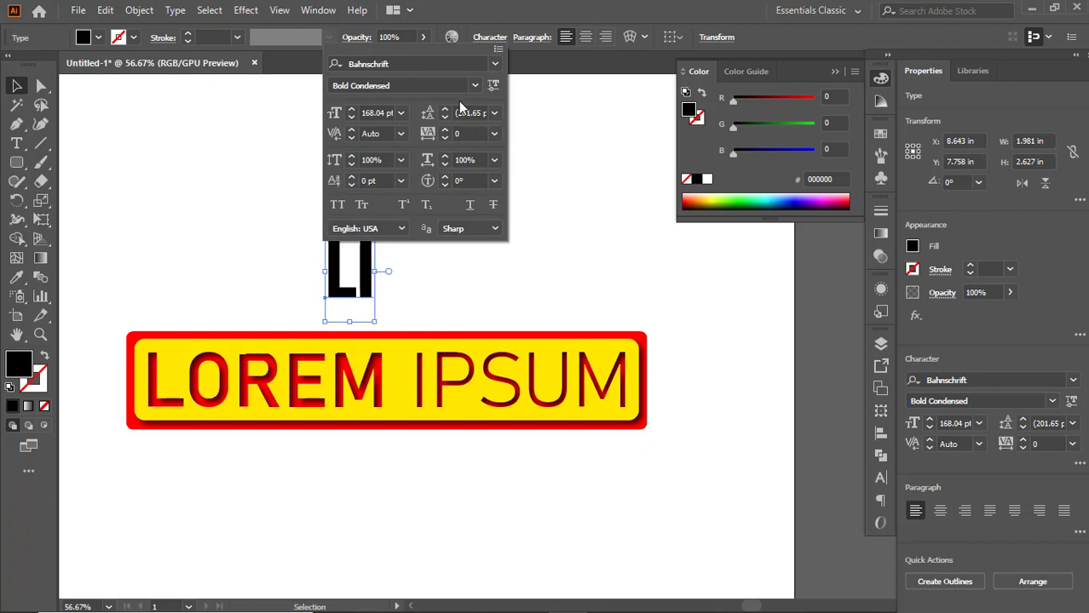
{"action": "left_click", "coordinate": [497, 66]}
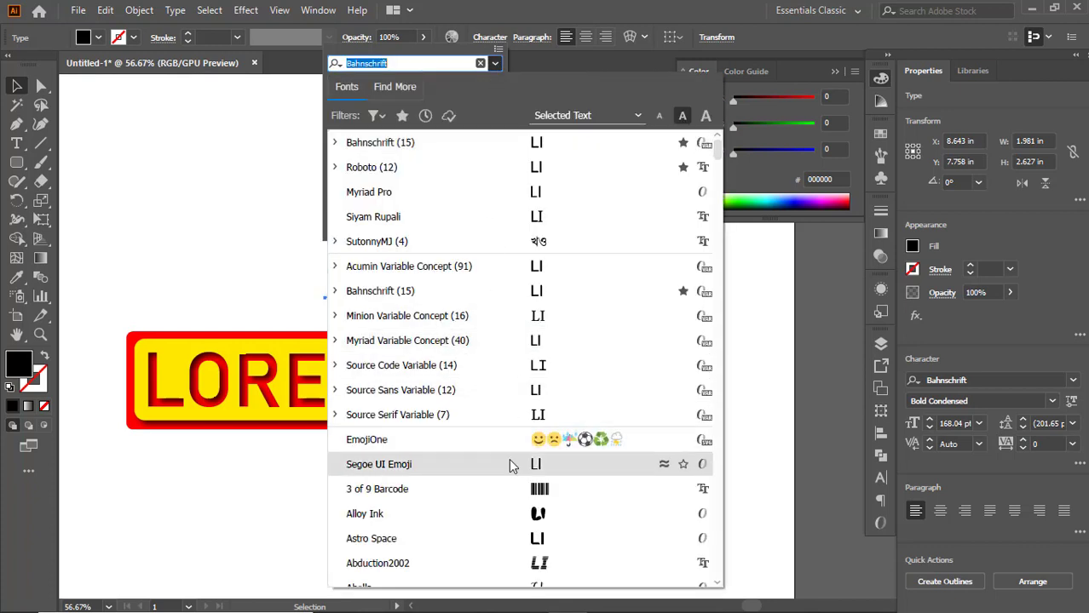
{"action": "left_click", "coordinate": [335, 142]}
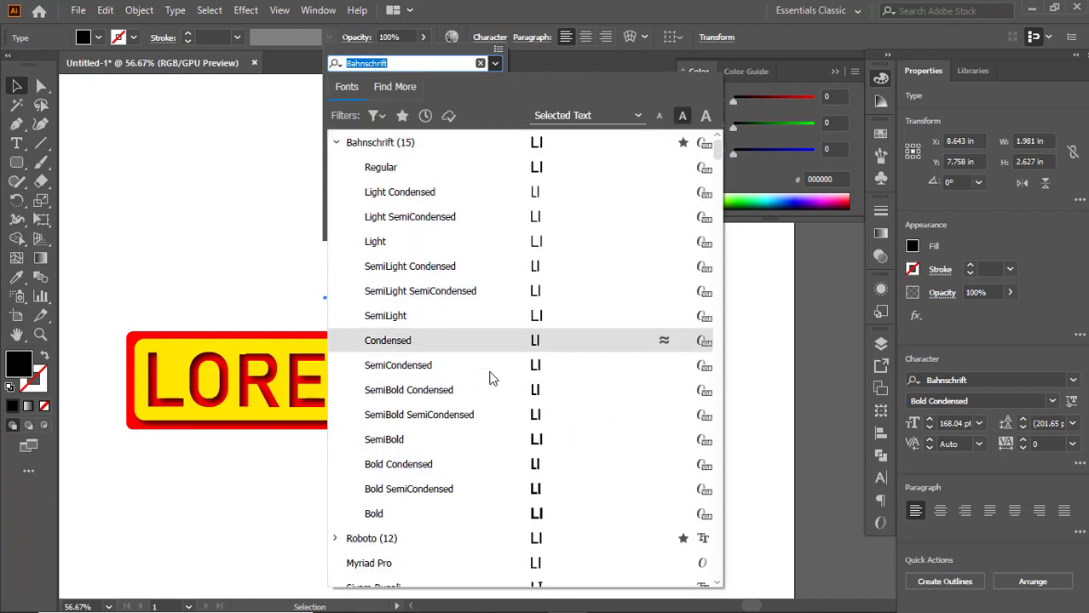
{"action": "left_click", "coordinate": [530, 513]}
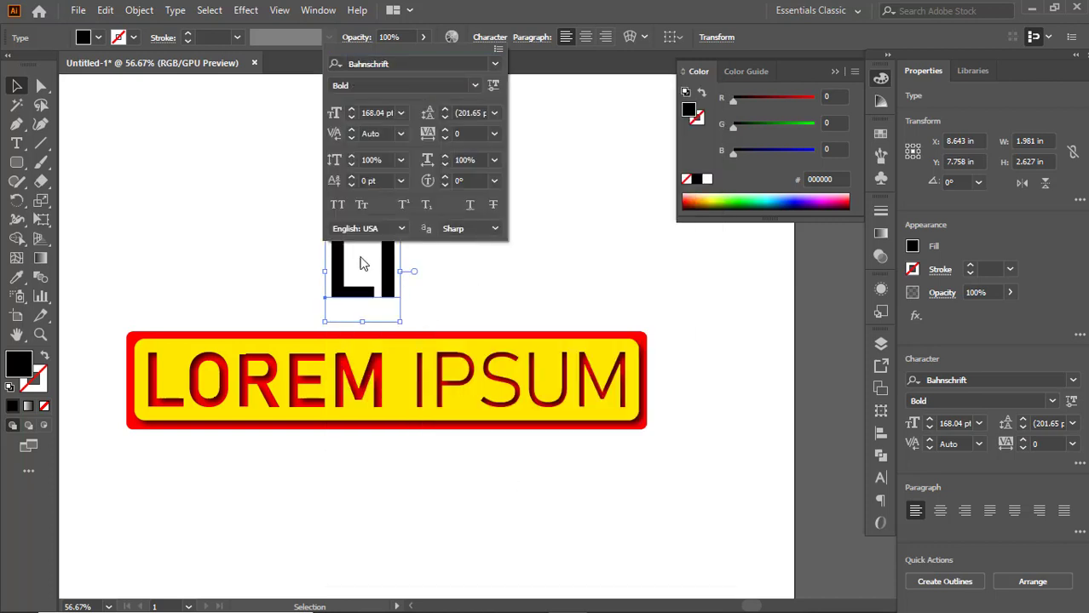
Convert the LI text to outlines and select the resulting letter group
{"action": "left_click", "coordinate": [16, 82]}
{"action": "left_click_drag", "start_coordinate": [274, 168], "coordinate": [399, 283]}
{"action": "right_click", "coordinate": [394, 276]}
{"action": "left_click", "coordinate": [437, 380]}
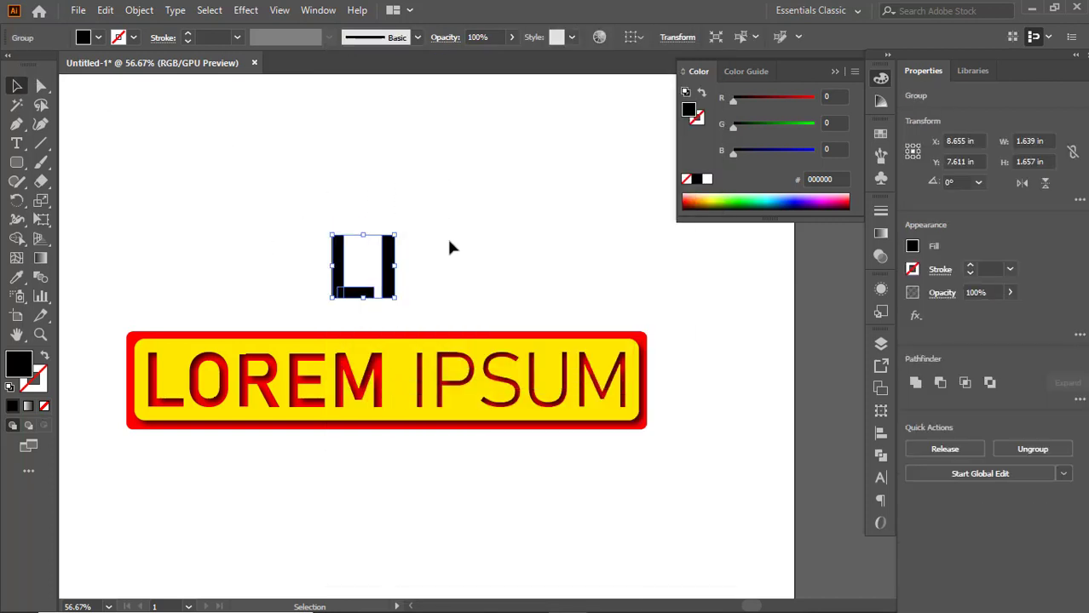
{"action": "left_click", "coordinate": [446, 236]}
{"action": "left_click", "coordinate": [346, 251]}
{"action": "scroll", "coordinate": [370, 244], "scroll_direction": "up", "scroll_amount": 1}
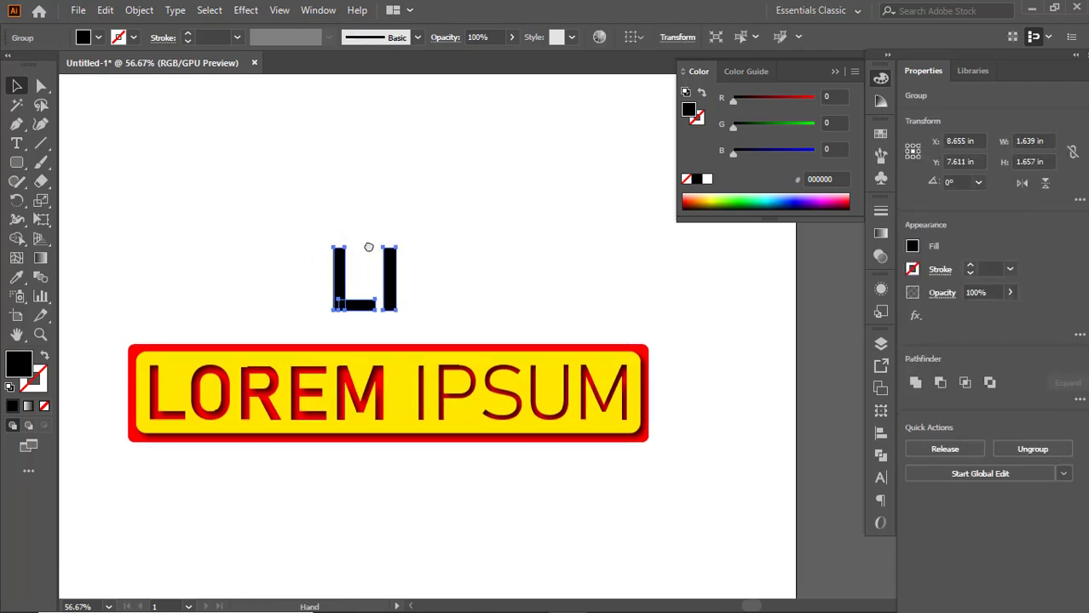
Draw a black rounded square about 2.53 in wide above the LI letters, slightly to their left
{"action": "left_click", "coordinate": [23, 166]}
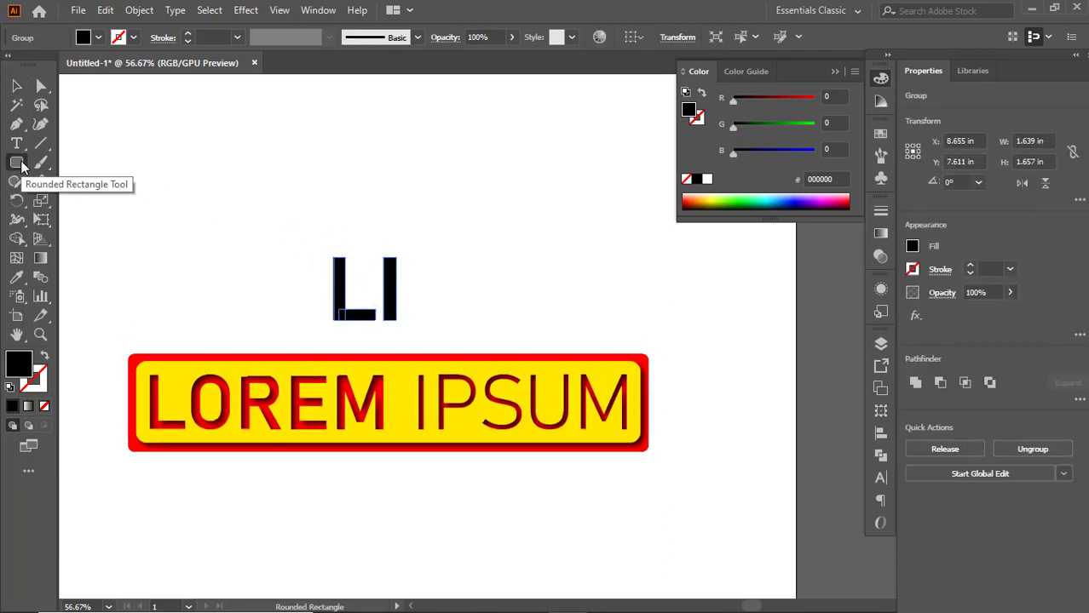
{"action": "left_click_drag", "start_coordinate": [23, 165], "coordinate": [68, 201]}
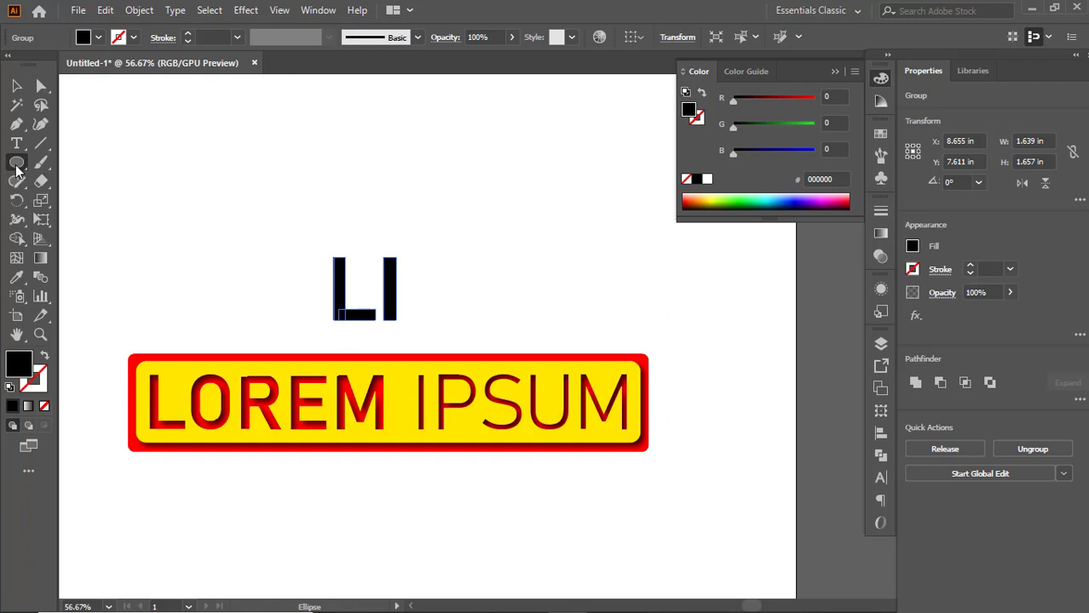
{"action": "left_click_drag", "start_coordinate": [16, 171], "coordinate": [65, 187]}
{"action": "left_click_drag", "start_coordinate": [245, 190], "coordinate": [295, 238]}
{"action": "key", "text": "v"}
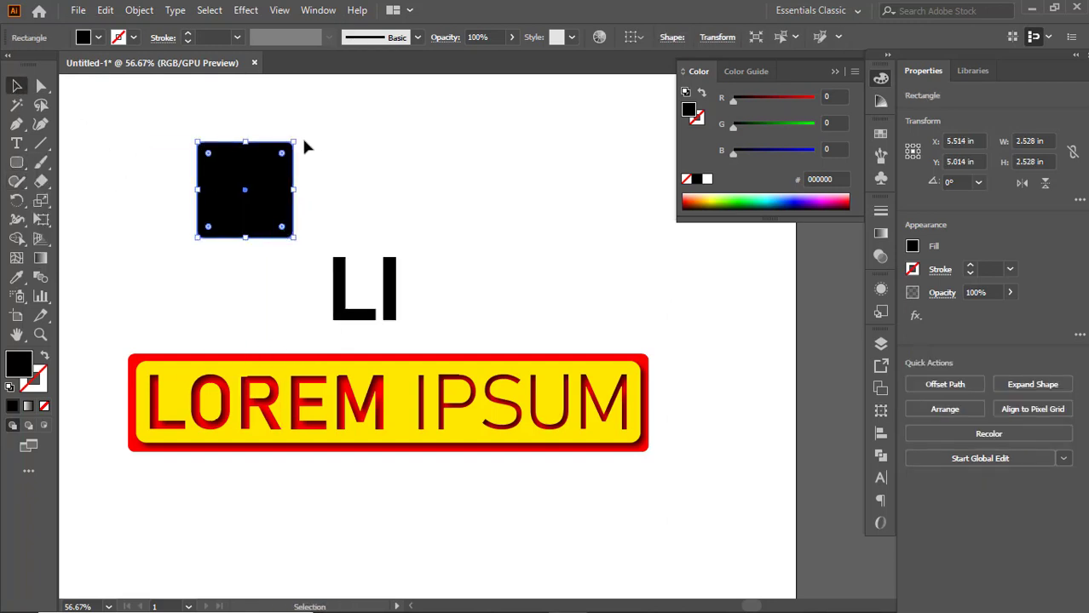
Rotate the black rounded square 45° into a diamond, shift it slightly towards the LI letters, and fill it with the plate backing's red
{"action": "left_click_drag", "start_coordinate": [298, 138], "coordinate": [319, 203]}
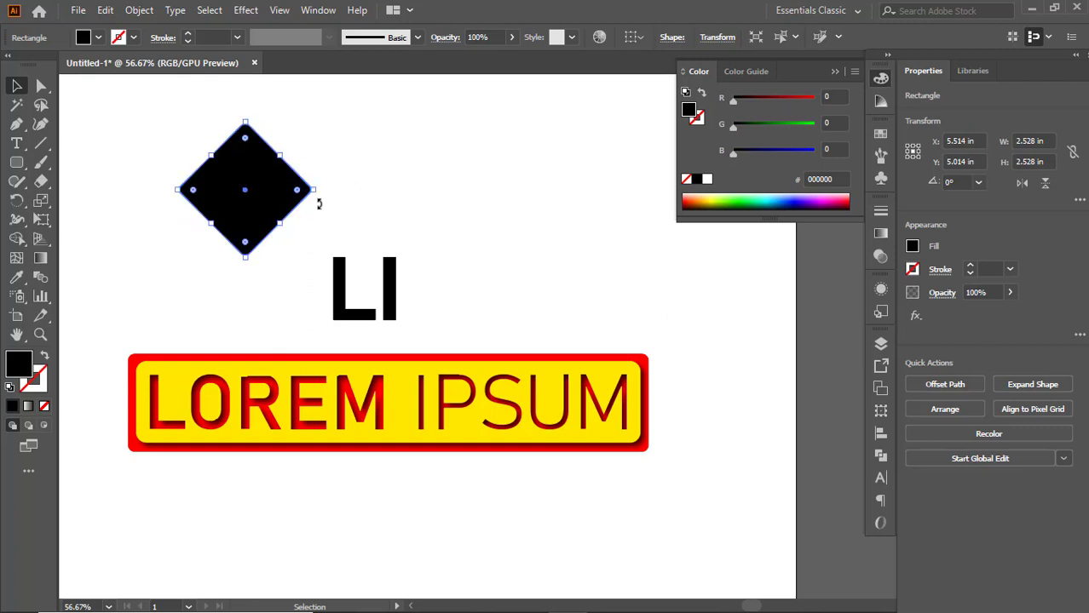
{"action": "left_click_drag", "start_coordinate": [259, 185], "coordinate": [278, 204]}
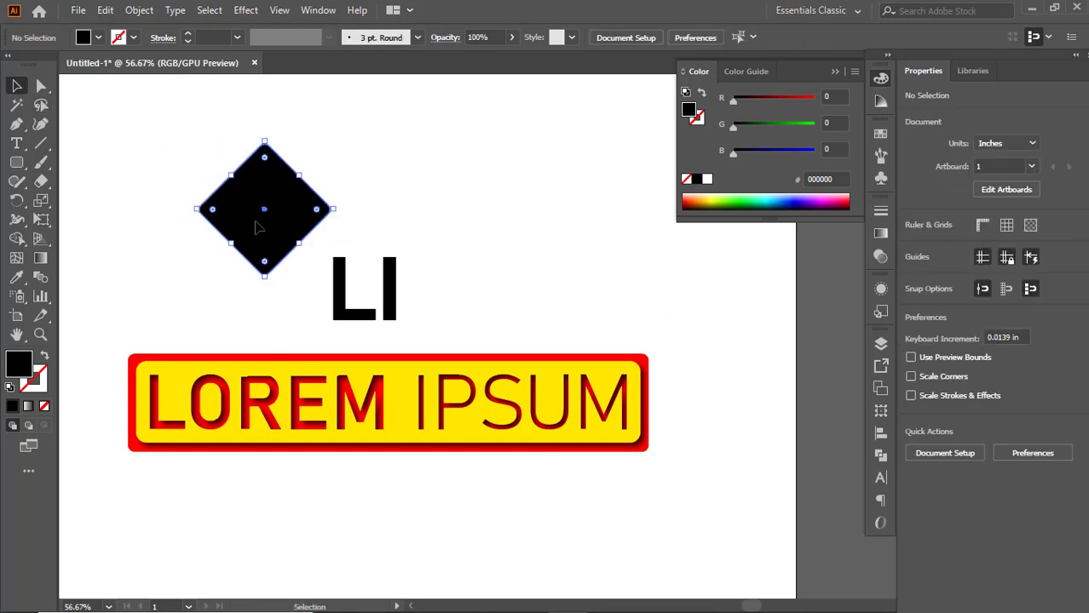
{"action": "left_click", "coordinate": [17, 279]}
{"action": "left_click", "coordinate": [135, 357]}
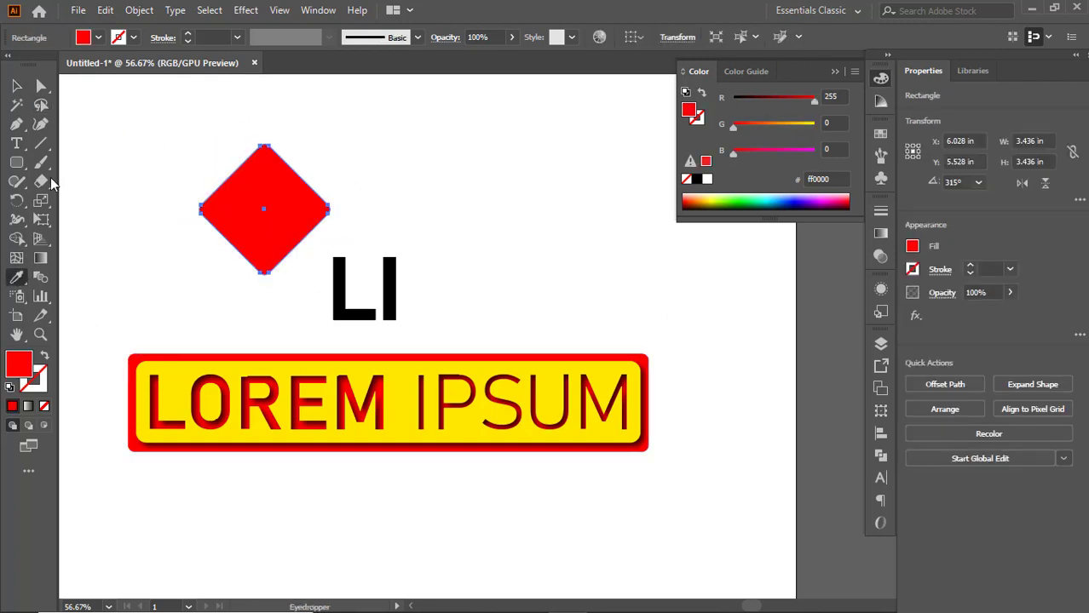
{"action": "left_click", "coordinate": [17, 88]}
{"action": "left_click", "coordinate": [175, 109]}
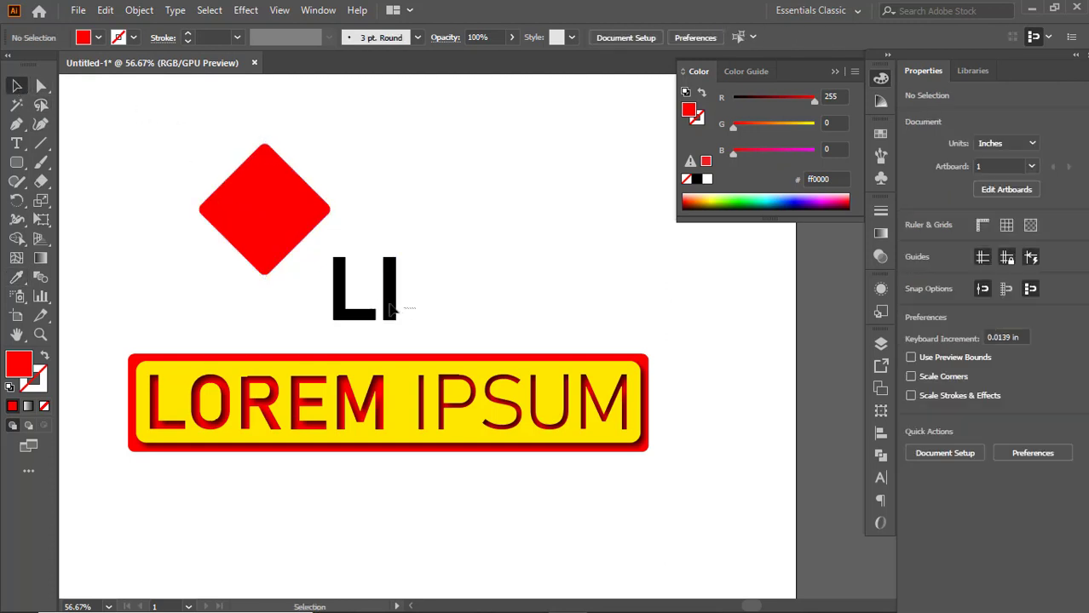
Bring the LI letters to the front, center them on the red diamond both ways, and move both over the plate's middle
{"action": "left_click", "coordinate": [338, 278]}
{"action": "right_click", "coordinate": [338, 277]}
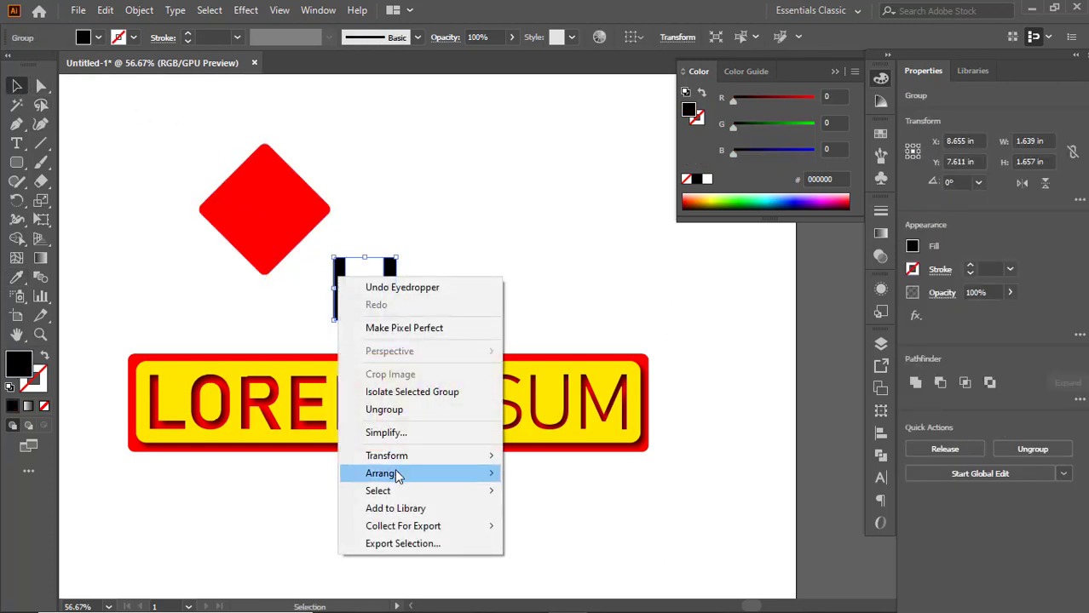
{"action": "mouse_move", "coordinate": [397, 473]}
{"action": "left_click", "coordinate": [545, 472]}
{"action": "left_click_drag", "start_coordinate": [236, 128], "coordinate": [402, 309]}
{"action": "left_click", "coordinate": [705, 38]}
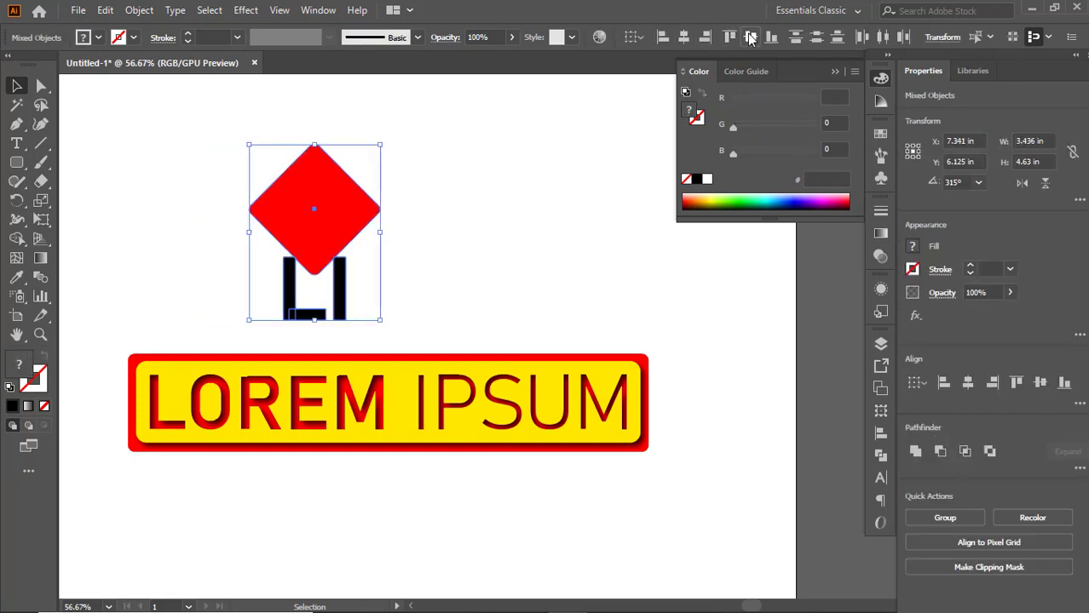
{"action": "left_click", "coordinate": [750, 37]}
{"action": "left_click_drag", "start_coordinate": [314, 244], "coordinate": [421, 268]}
{"action": "left_click", "coordinate": [457, 226]}
Scale the LI letters down proportionally about their center to about 1.43 in wide
{"action": "key", "text": "ctrl+space"}
{"action": "left_click", "coordinate": [401, 271]}
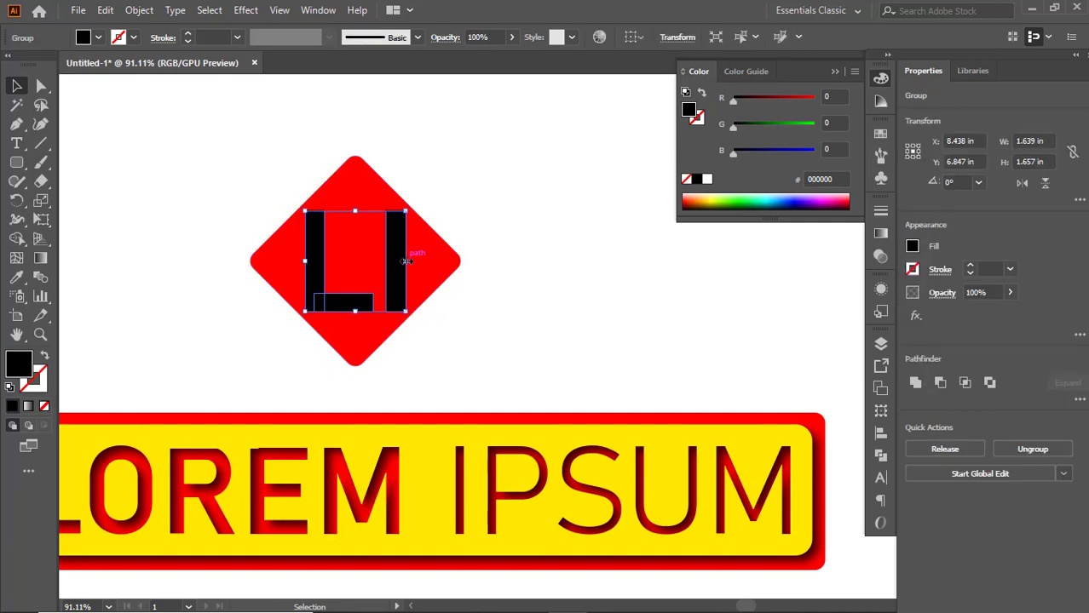
{"action": "left_click_drag", "start_coordinate": [405, 263], "coordinate": [400, 268]}
{"action": "left_click", "coordinate": [448, 203]}
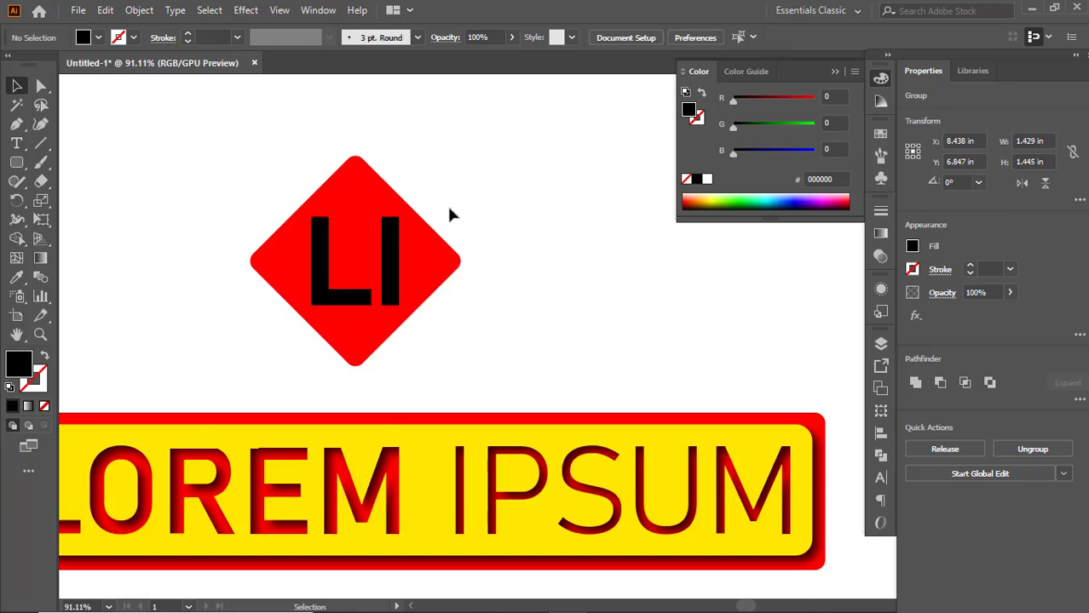
Fill the LI letters with the yellow sampled from the LOREM IPSUM plate (ffe700)
{"action": "key", "text": "ctrl+space"}
{"action": "left_click_drag", "start_coordinate": [373, 216], "coordinate": [386, 225]}
{"action": "left_click", "coordinate": [389, 263]}
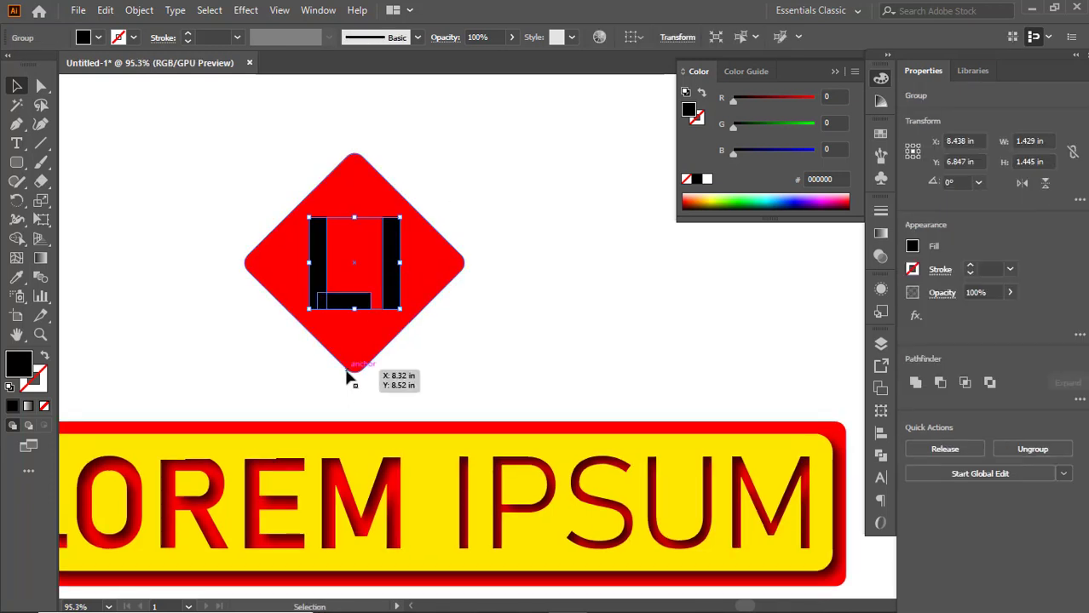
{"action": "left_click", "coordinate": [16, 277]}
{"action": "left_click", "coordinate": [141, 445]}
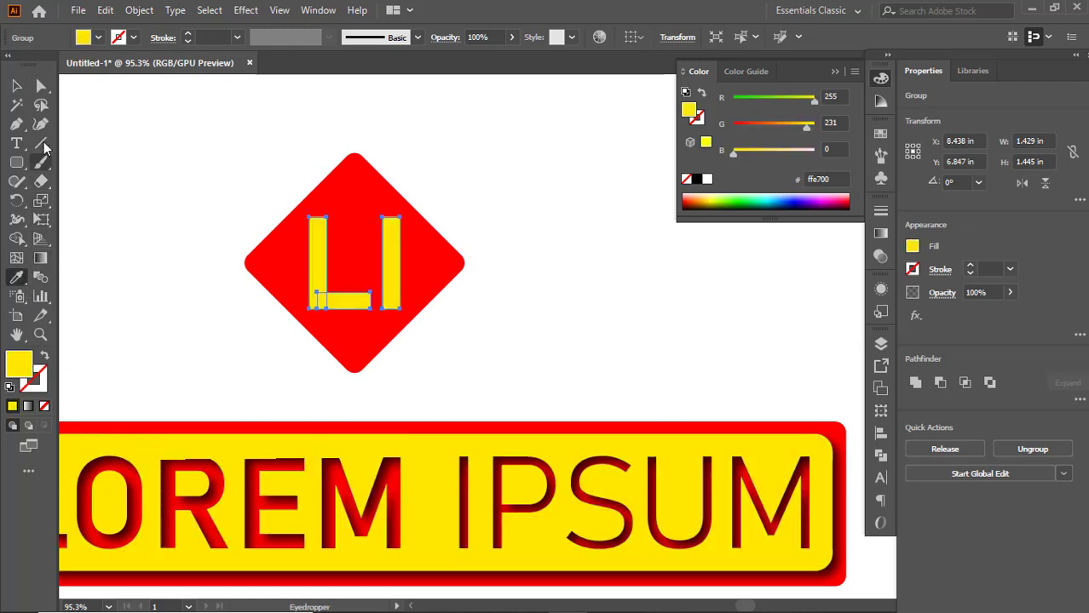
{"action": "left_click", "coordinate": [16, 85]}
{"action": "left_click", "coordinate": [294, 128]}
Enlarge the LI letters about their center to about 1.68 in wide so their outer corners meet the diamond's edges
{"action": "key", "text": "ctrl+space"}
{"action": "left_click_drag", "start_coordinate": [396, 243], "coordinate": [419, 270]}
{"action": "left_click", "coordinate": [407, 260]}
{"action": "left_click", "coordinate": [507, 178]}
Extend the L's stem upward past the diamond's edge to about 2.39 in tall by moving its two top anchor points
{"action": "key", "text": "ctrl+space"}
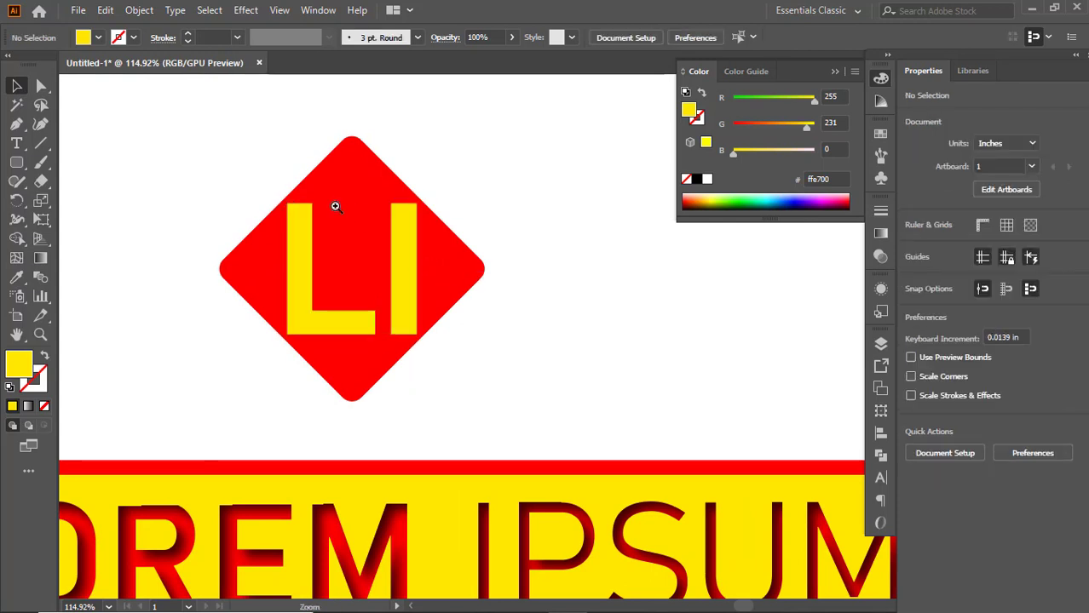
{"action": "left_click_drag", "start_coordinate": [335, 205], "coordinate": [338, 229]}
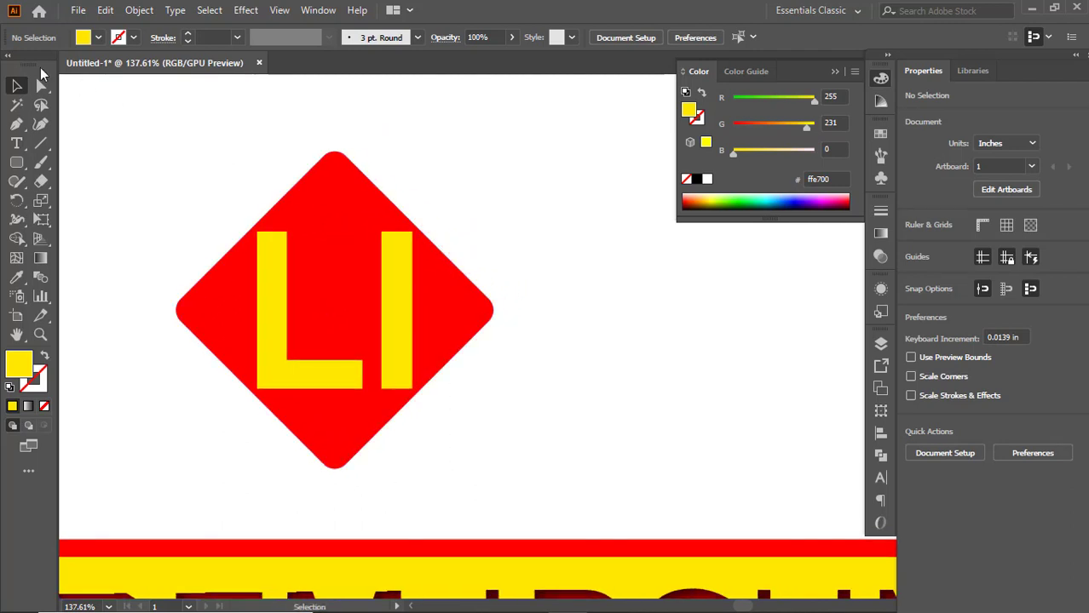
{"action": "left_click", "coordinate": [41, 86]}
{"action": "left_click", "coordinate": [256, 232]}
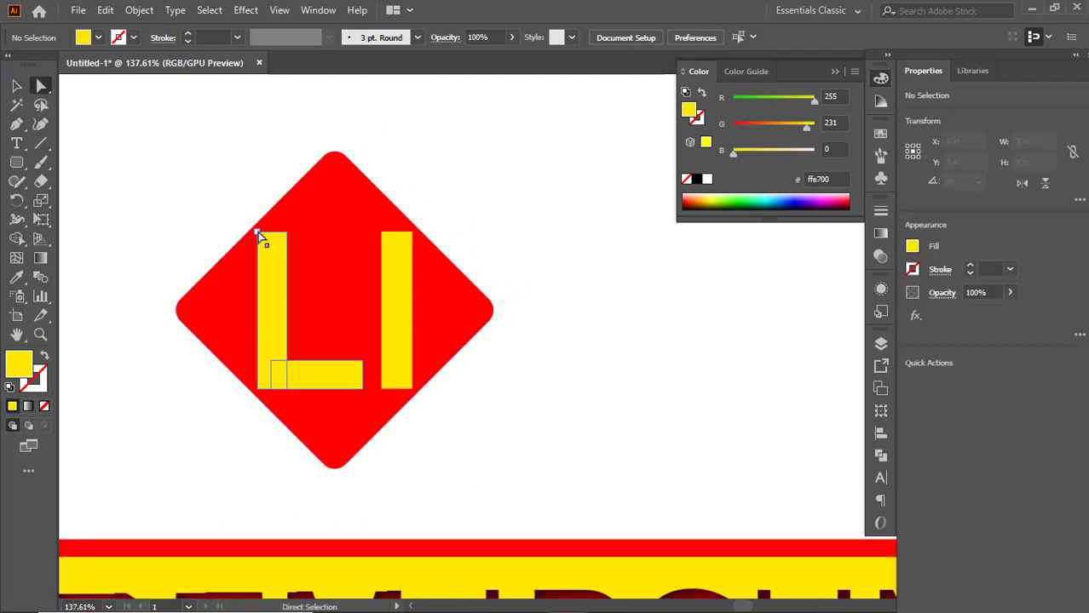
{"action": "left_click", "coordinate": [256, 232], "text": "shift"}
{"action": "left_click", "coordinate": [255, 232], "text": "shift"}
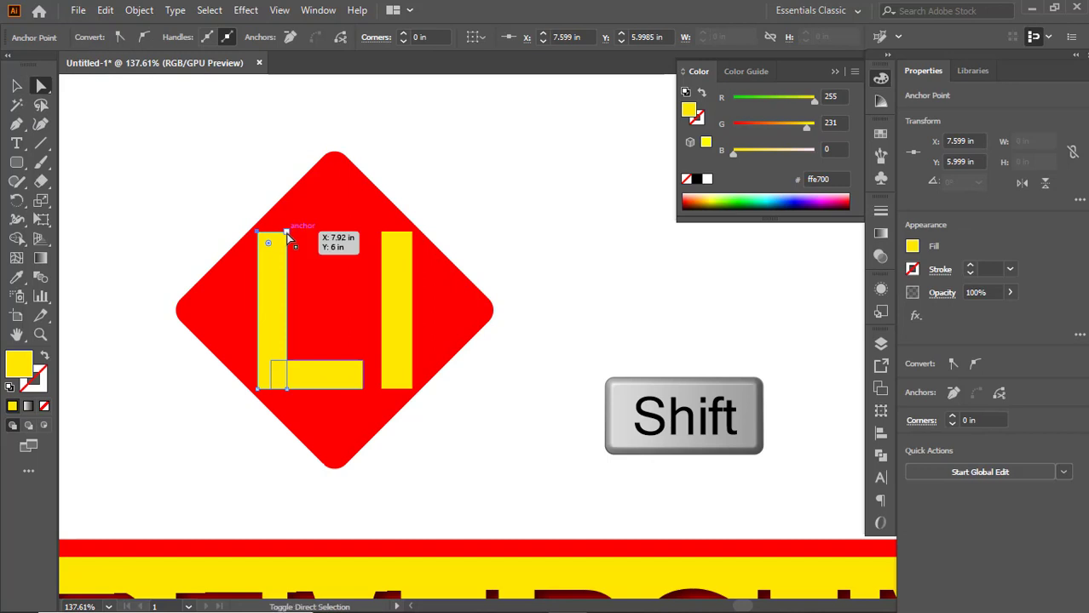
{"action": "left_click", "coordinate": [286, 231], "text": "shift"}
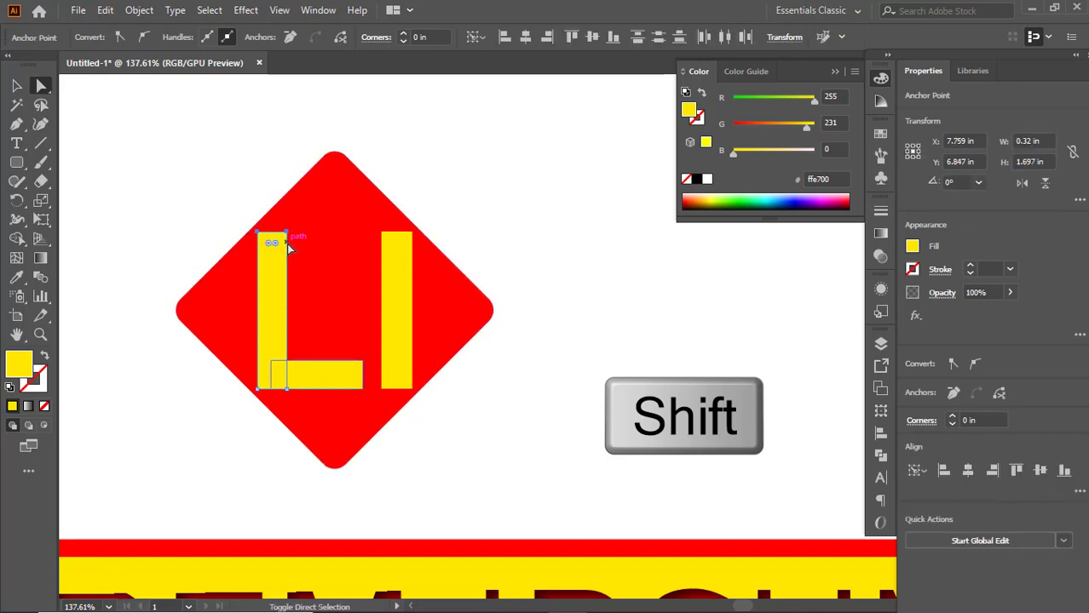
{"action": "key", "text": "shift+Up"}
{"action": "key", "text": "shift+Up"}
{"action": "key", "text": "shift+Up"}
{"action": "key", "text": "shift+Up"}
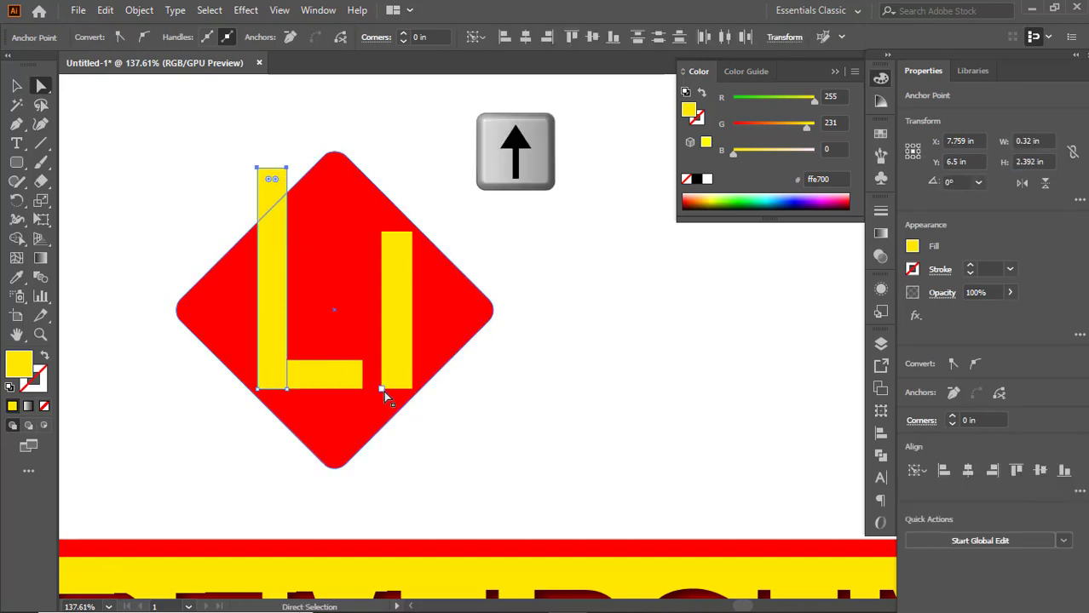
Extend the letter I downward past the diamond's edge to about 2.53 in tall by moving its two bottom anchor points
{"action": "left_click", "coordinate": [412, 390]}
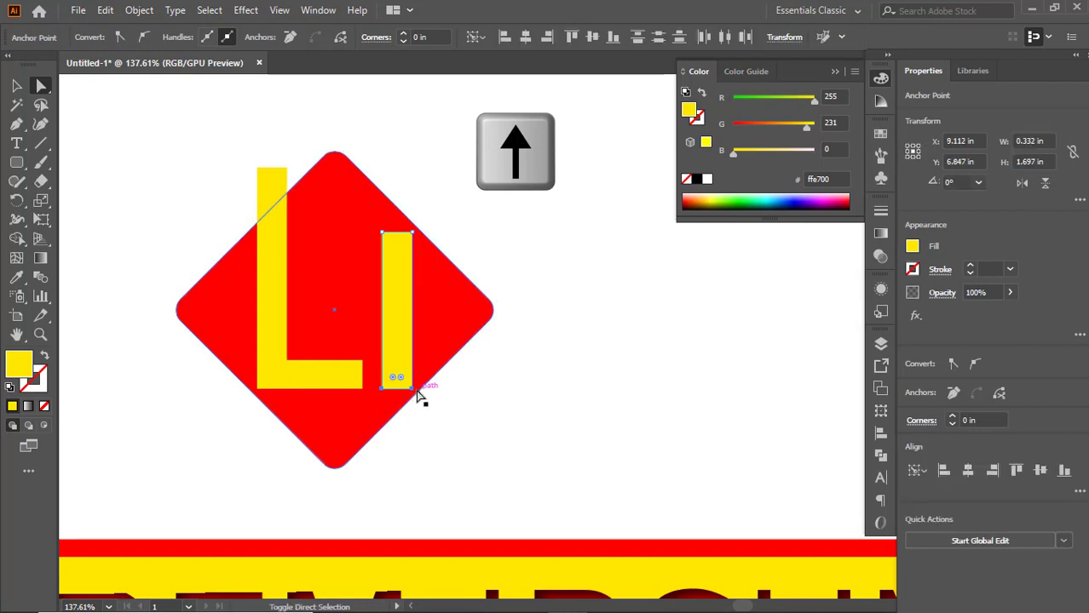
{"action": "key", "text": "shift+Down"}
{"action": "key", "text": "shift+Down"}
{"action": "key", "text": "shift+Down"}
{"action": "key", "text": "shift+Down"}
{"action": "key", "text": "shift+Down"}
{"action": "key", "text": "shift+Down"}
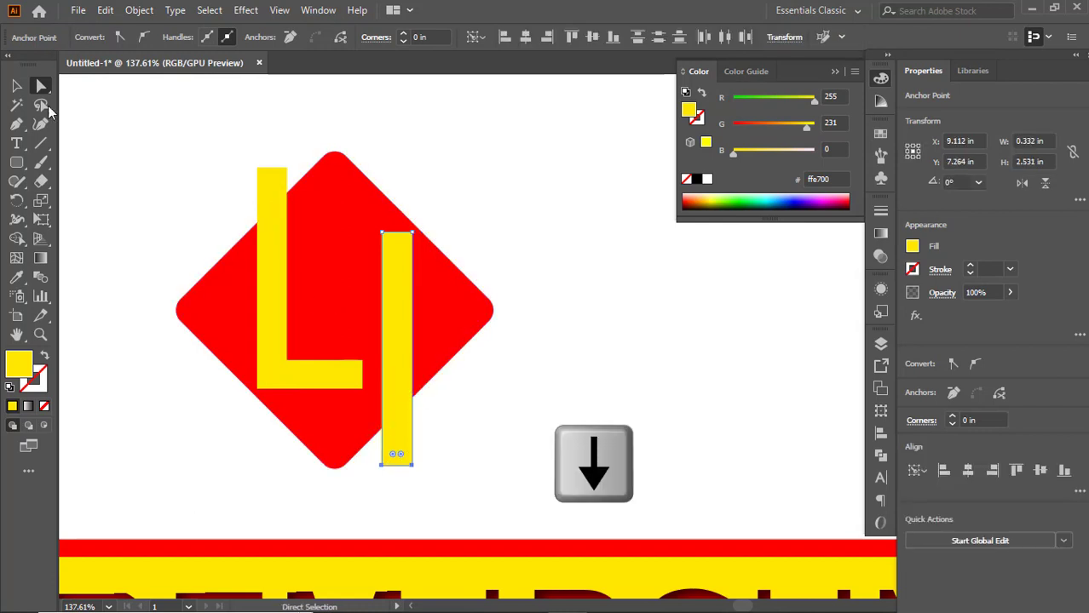
Divide the diamond and letters along their overlaps with Pathfinder Divide and ungroup the resulting pieces
{"action": "left_click", "coordinate": [15, 86]}
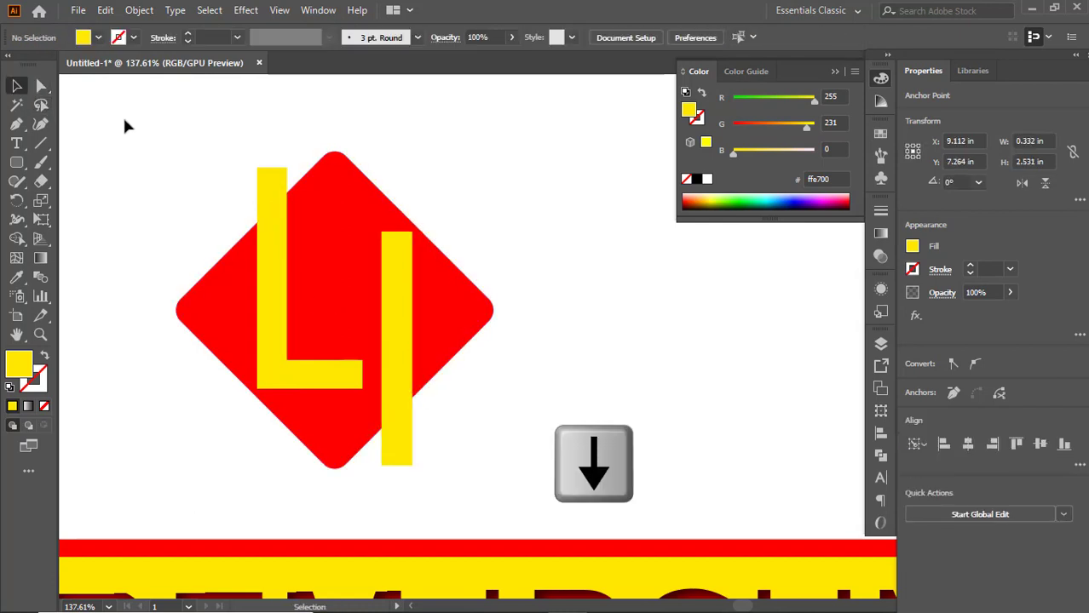
{"action": "left_click_drag", "start_coordinate": [126, 124], "coordinate": [494, 344]}
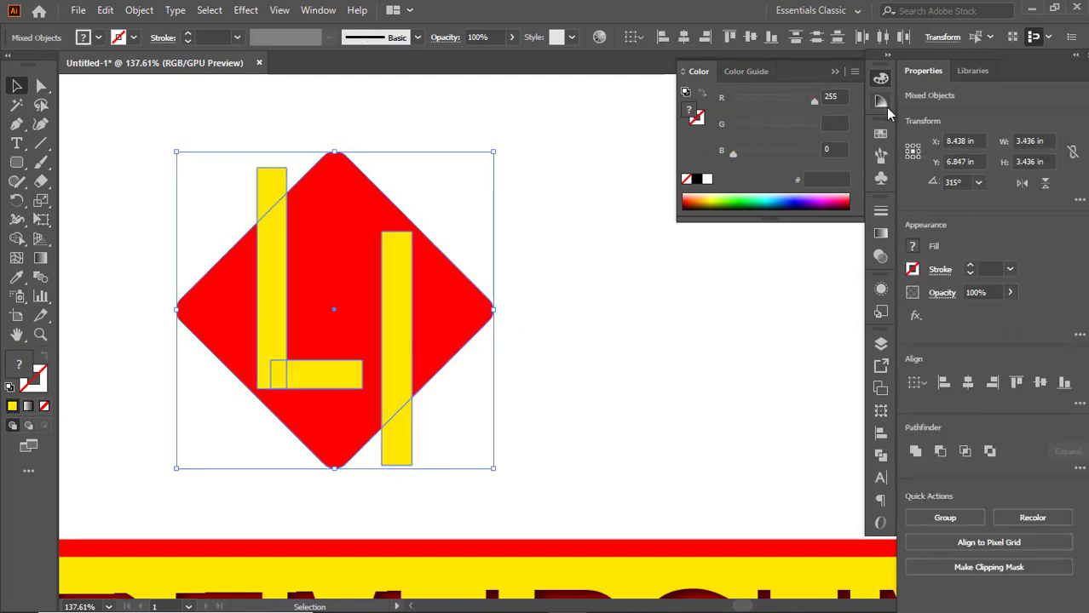
{"action": "left_click", "coordinate": [881, 455]}
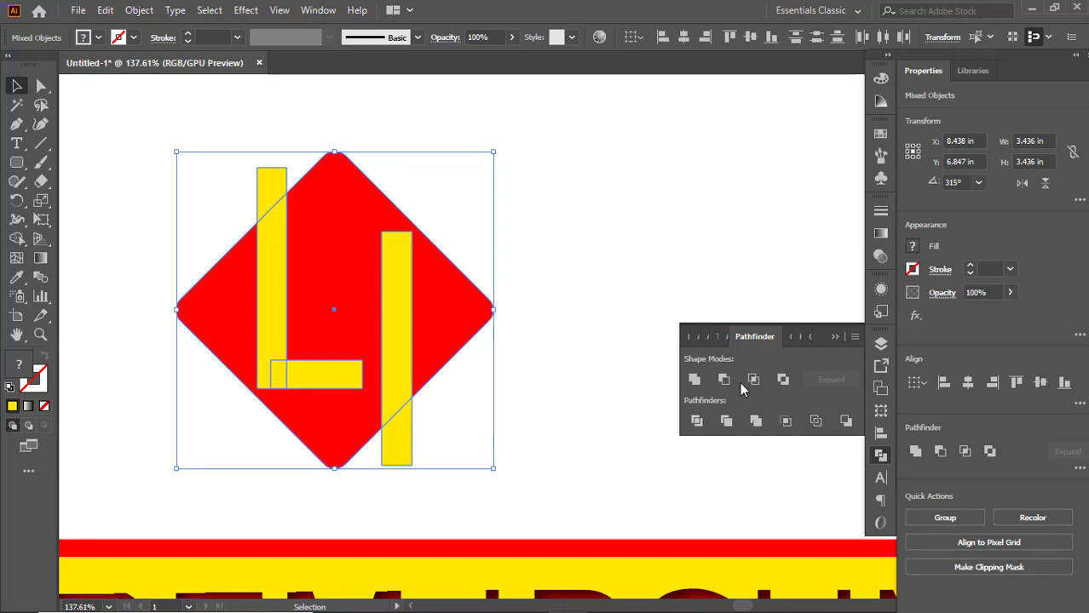
{"action": "left_click", "coordinate": [696, 421]}
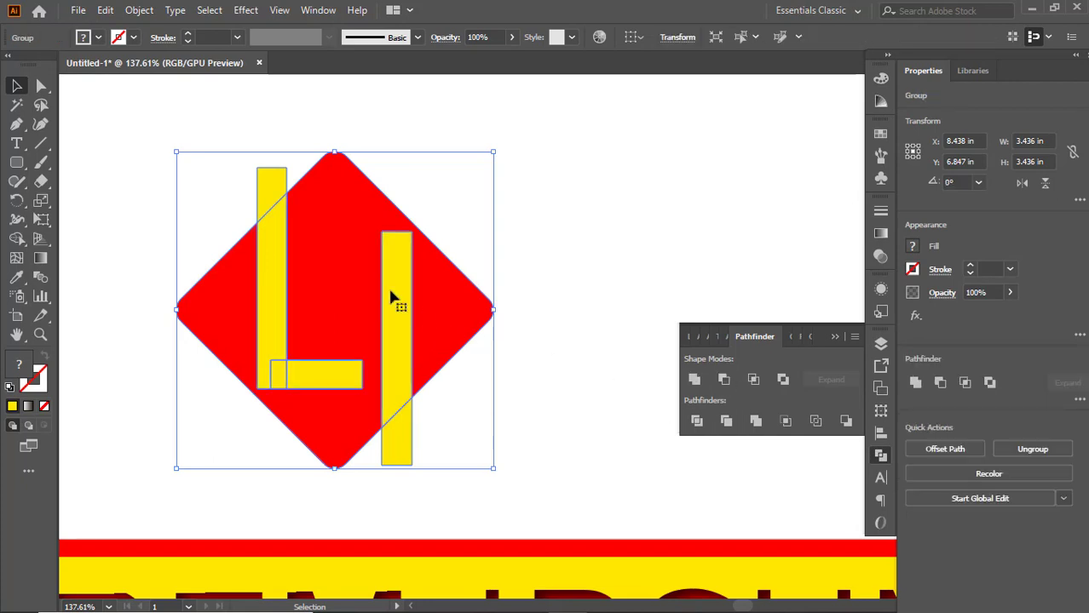
{"action": "right_click", "coordinate": [389, 287]}
{"action": "left_click", "coordinate": [451, 424]}
{"action": "left_click", "coordinate": [473, 374]}
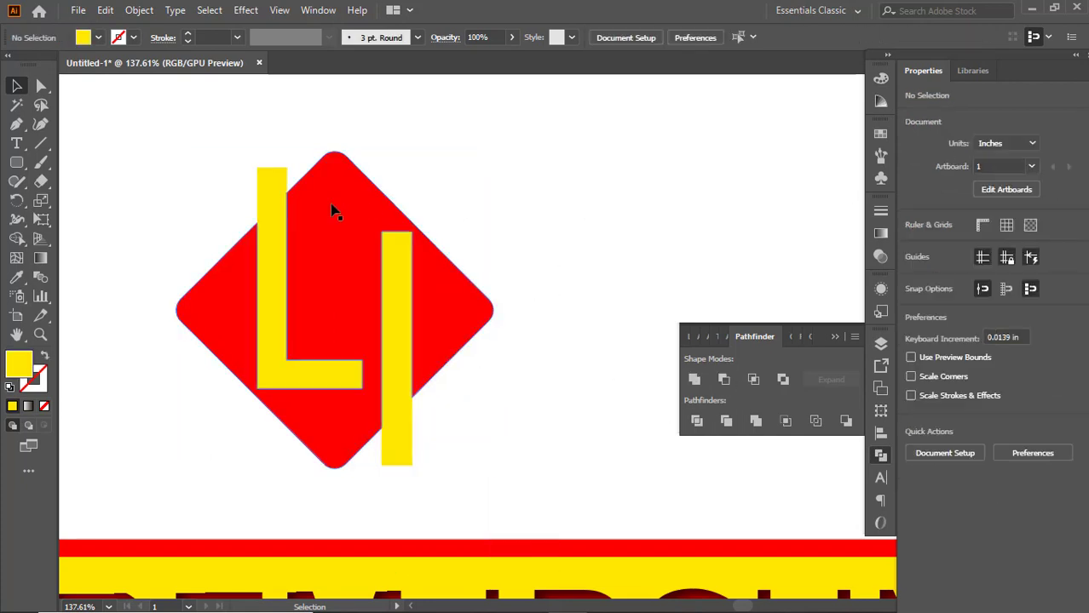
Delete the yellow pieces of the L and the I that stick out beyond the diamond
{"action": "left_click", "coordinate": [263, 177]}
{"action": "key", "text": "BackSpace"}
{"action": "left_click", "coordinate": [389, 454]}
{"action": "key", "text": "BackSpace"}
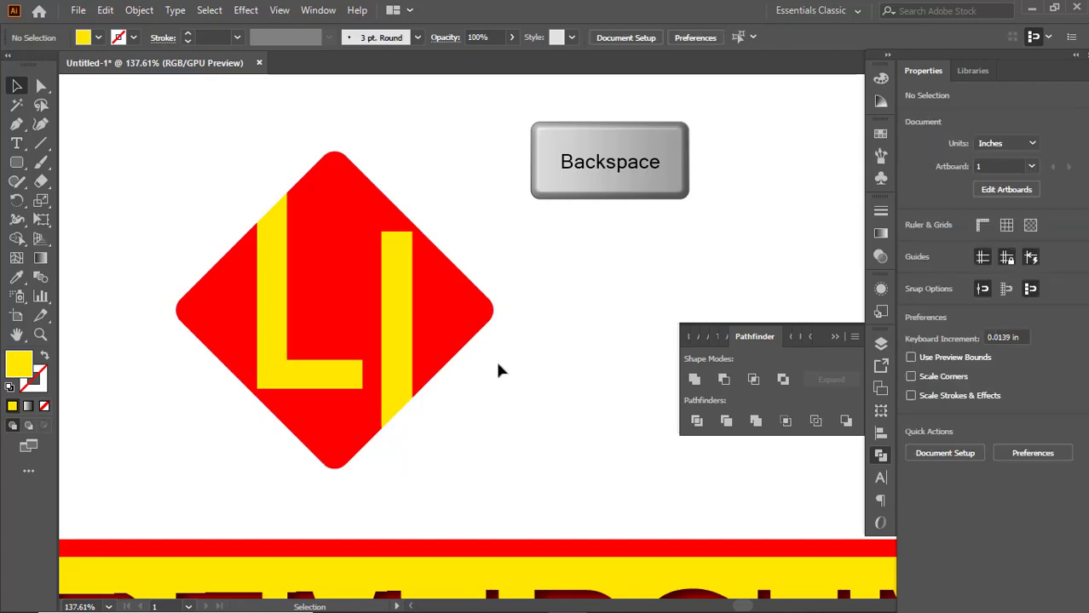
Group the yellow L and I pieces inside the diamond
{"action": "scroll", "coordinate": [502, 297], "scroll_direction": "down", "scroll_amount": 5}
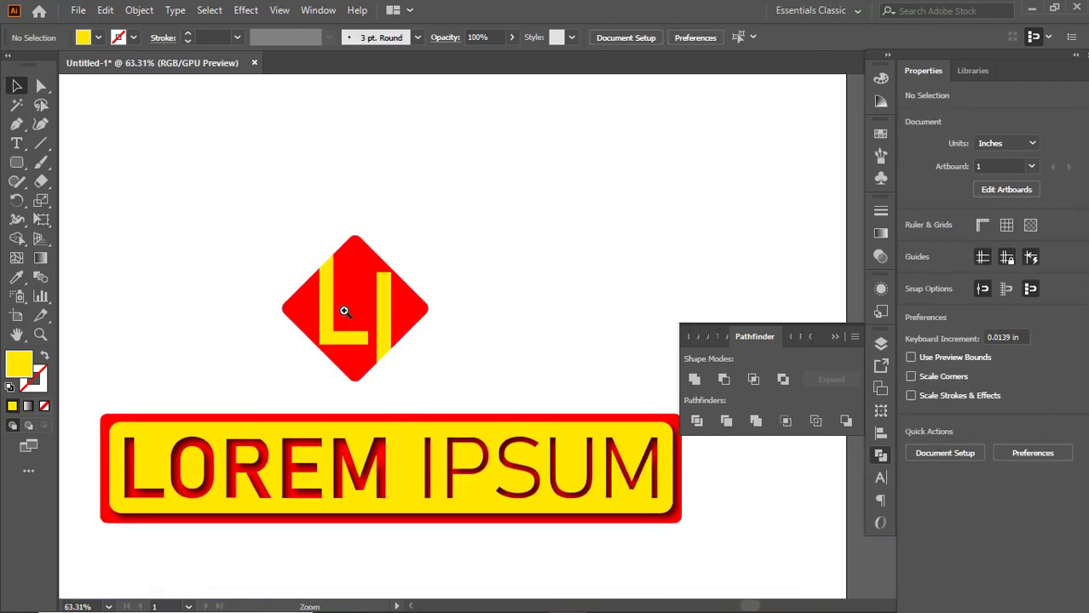
{"action": "scroll", "coordinate": [345, 309], "scroll_direction": "up", "scroll_amount": 1}
{"action": "left_click", "coordinate": [330, 311]}
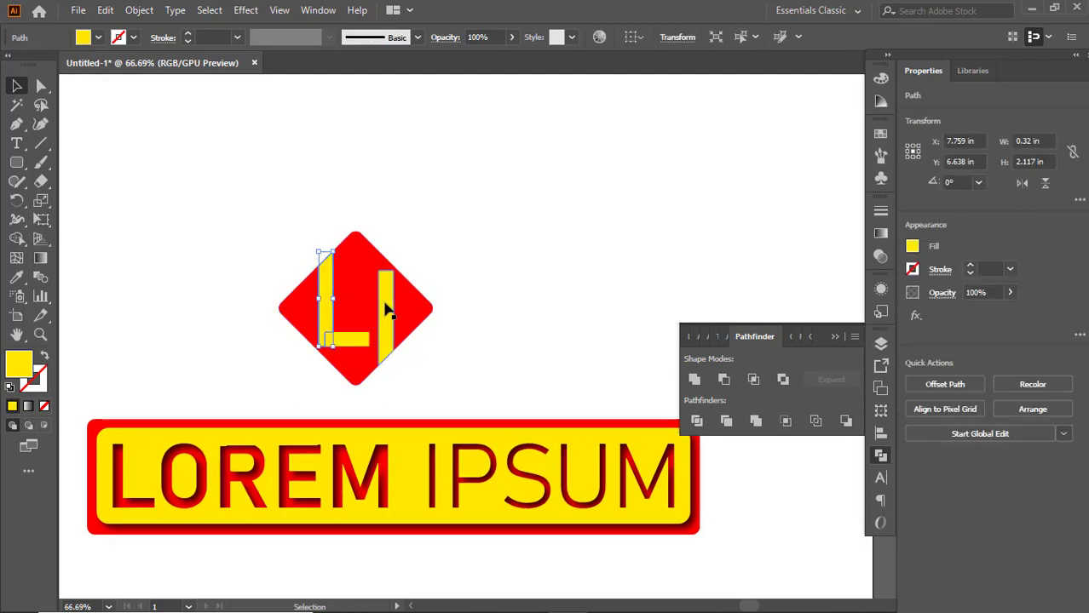
{"action": "left_click", "coordinate": [388, 312], "text": "shift"}
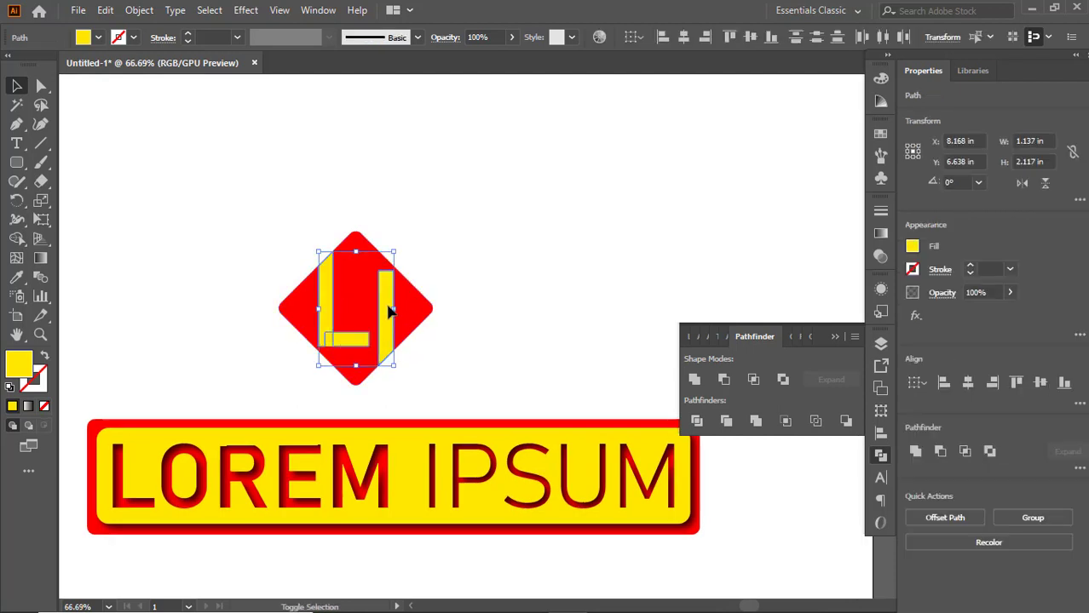
{"action": "right_click", "coordinate": [389, 305]}
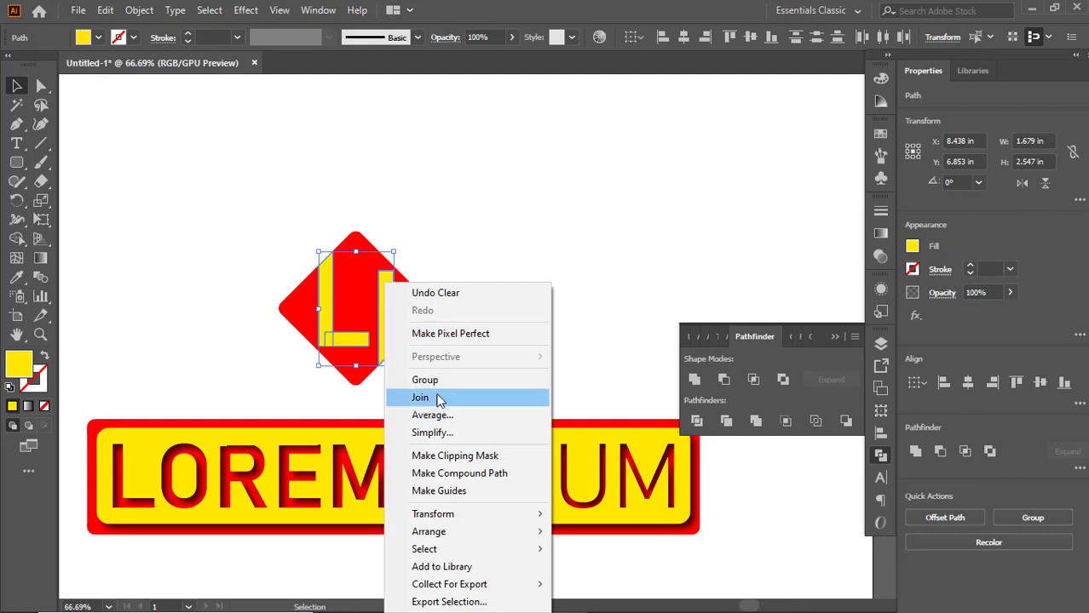
{"action": "left_click", "coordinate": [437, 380]}
{"action": "left_click", "coordinate": [360, 321]}
Add the small overlap piece at the L's corner to the letter selection and group them together
{"action": "left_click_drag", "start_coordinate": [339, 323], "coordinate": [401, 339]}
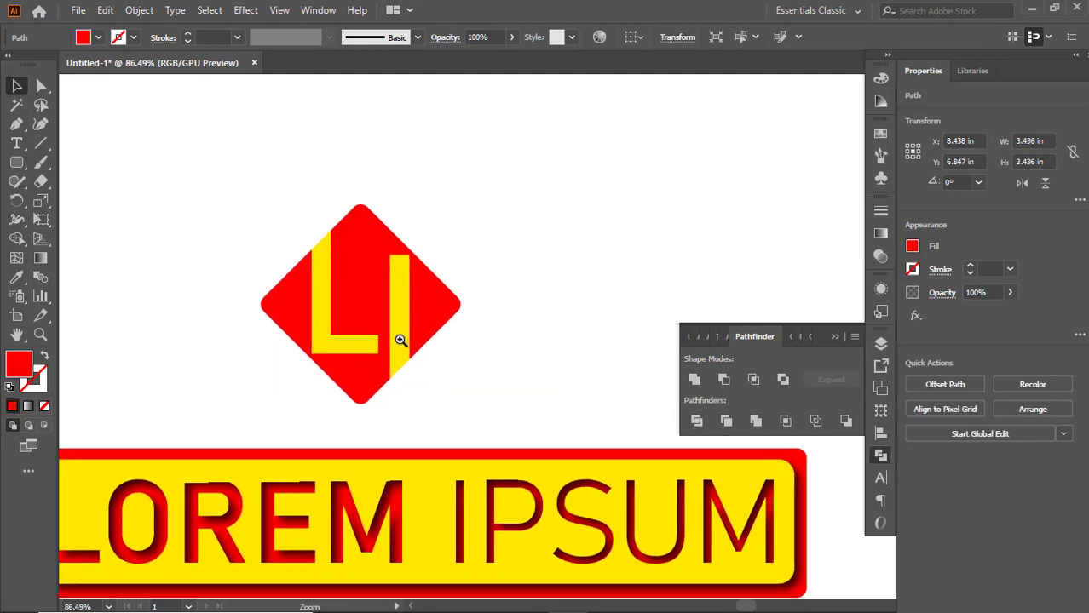
{"action": "left_click", "coordinate": [350, 348]}
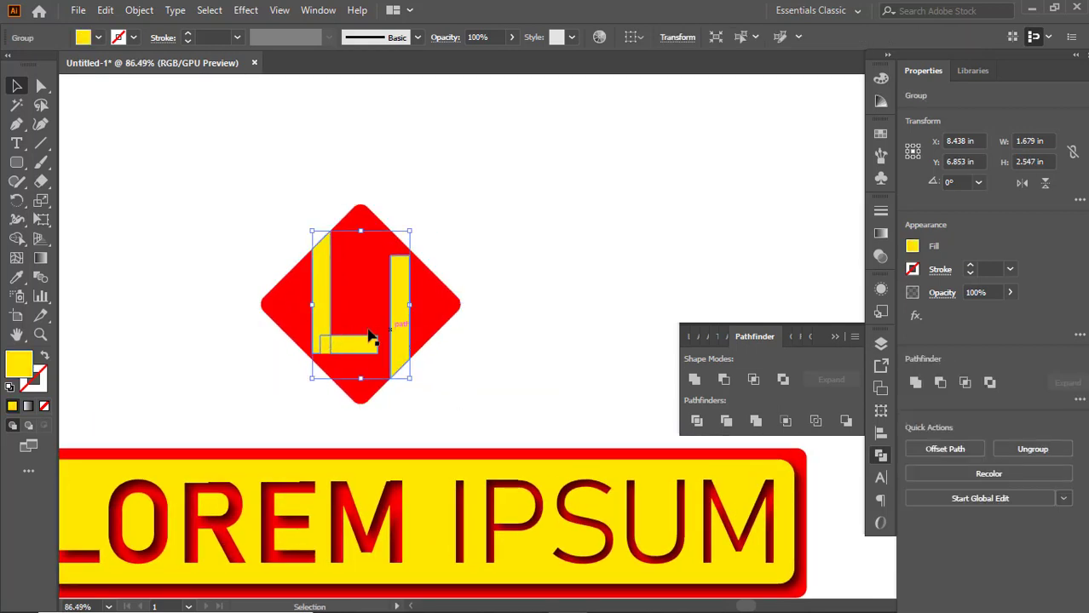
{"action": "left_click", "coordinate": [330, 345], "text": "shift"}
{"action": "left_click", "coordinate": [330, 345]}
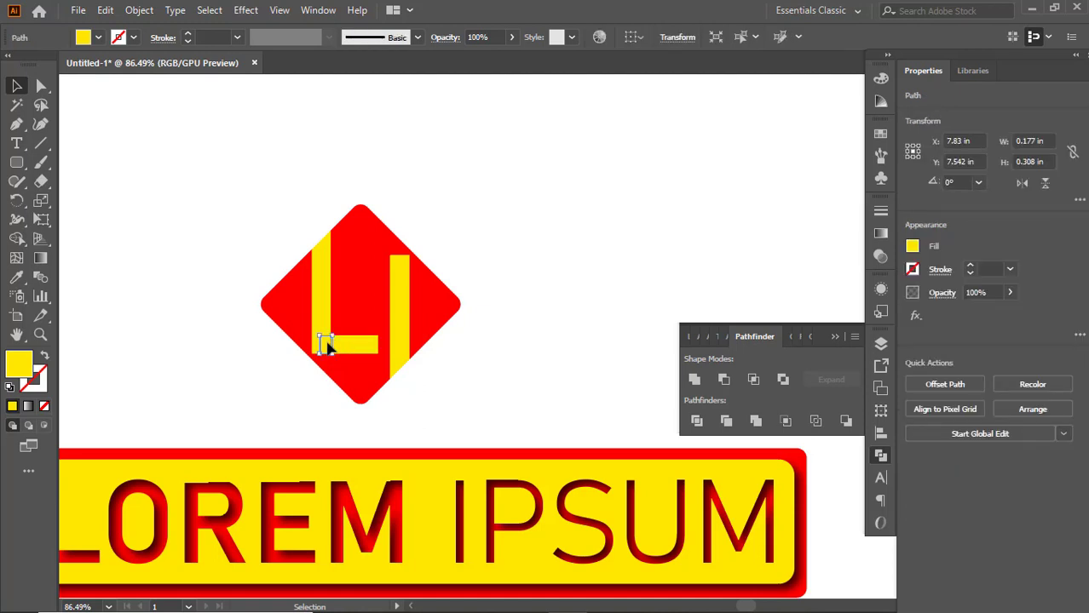
{"action": "left_click", "coordinate": [326, 317], "text": "shift"}
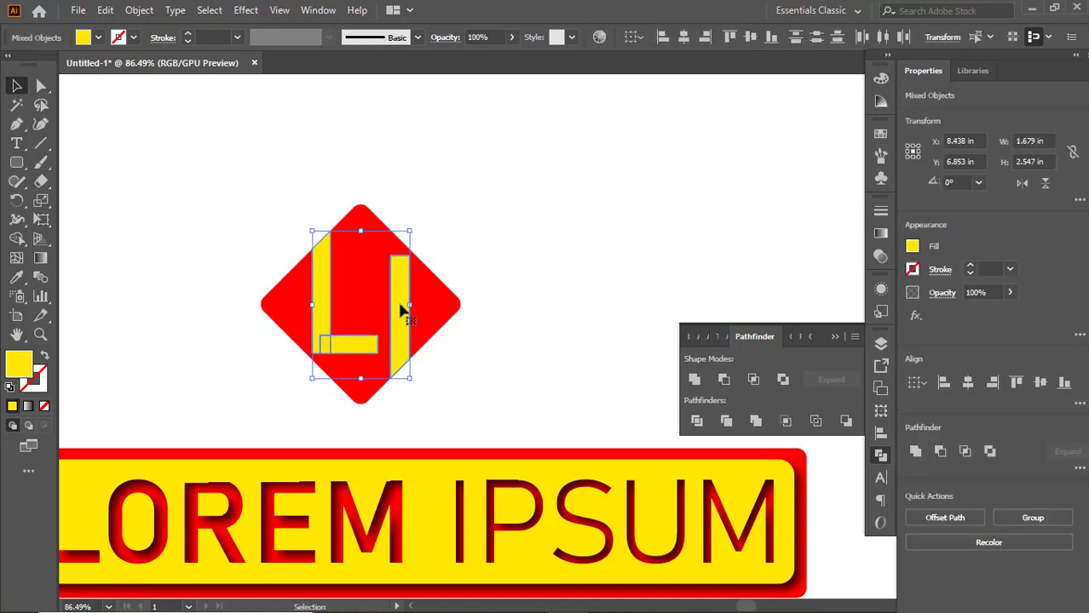
{"action": "right_click", "coordinate": [401, 305]}
{"action": "left_click", "coordinate": [441, 425]}
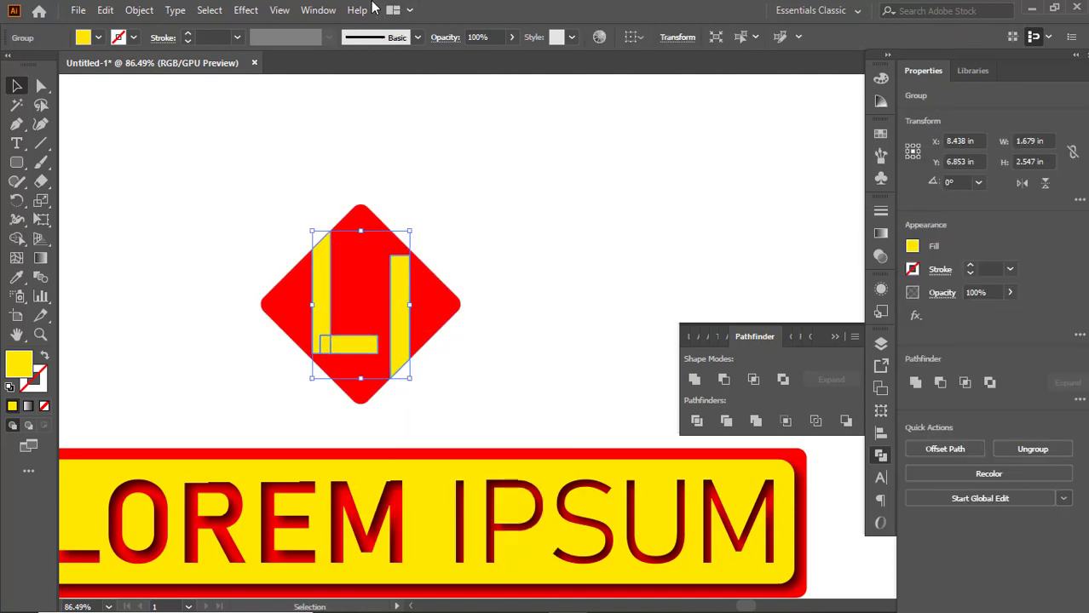
Apply a Multiply drop shadow to the grouped LI letters with 75% opacity, 0 in X and Y offsets and 0.07 in blur
{"action": "left_click", "coordinate": [245, 10]}
{"action": "mouse_move", "coordinate": [341, 189]}
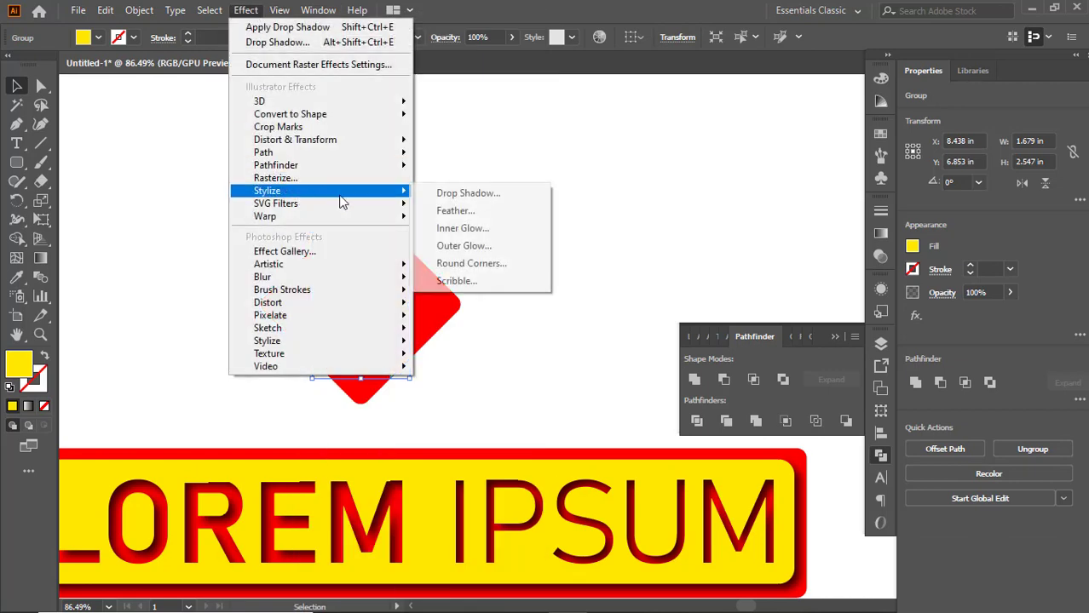
{"action": "left_click", "coordinate": [441, 196]}
{"action": "left_click", "coordinate": [632, 394]}
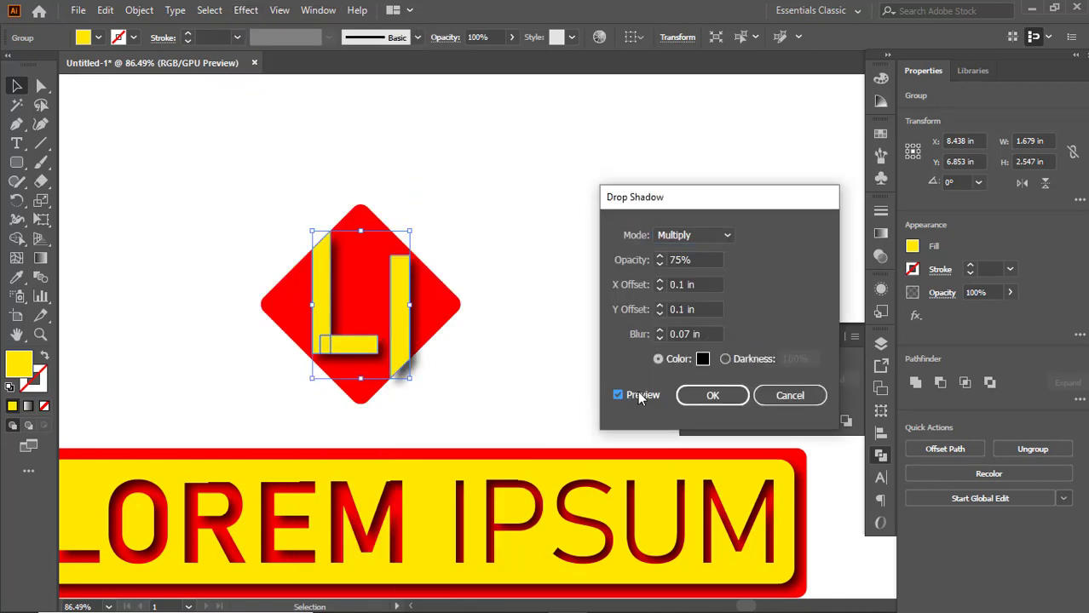
{"action": "left_click", "coordinate": [700, 285]}
{"action": "type", "text": "0"}
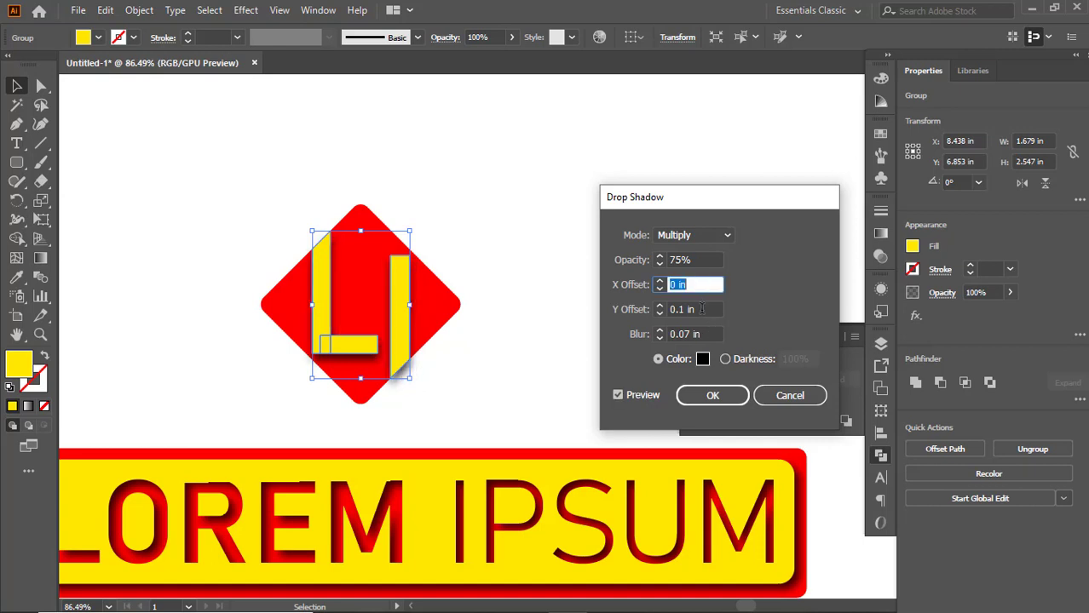
{"action": "left_click", "coordinate": [701, 309]}
{"action": "type", "text": "0"}
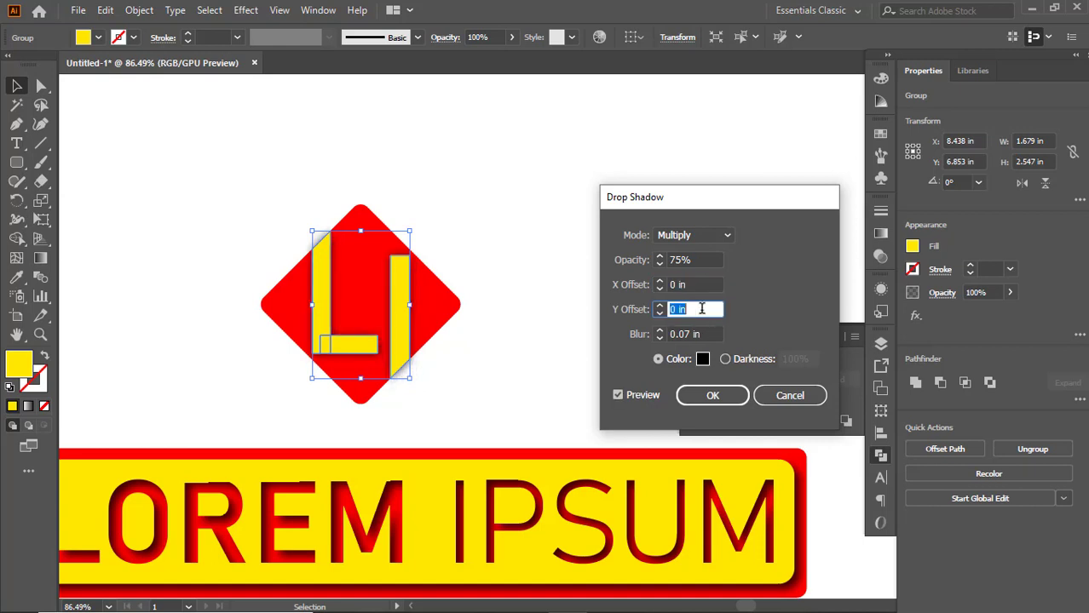
{"action": "left_click", "coordinate": [709, 402]}
{"action": "left_click", "coordinate": [482, 251]}
Group the red diamond and the yellow LI letters into one monogram object
{"action": "key", "text": "z"}
{"action": "left_click_drag", "start_coordinate": [517, 349], "coordinate": [376, 326]}
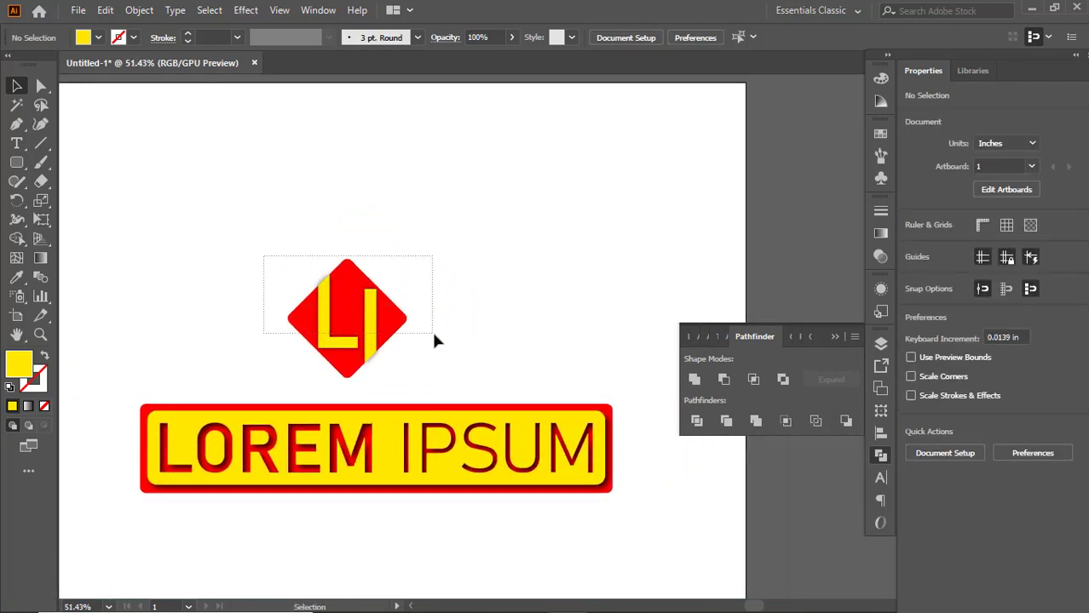
{"action": "right_click", "coordinate": [341, 304]}
{"action": "left_click", "coordinate": [414, 408]}
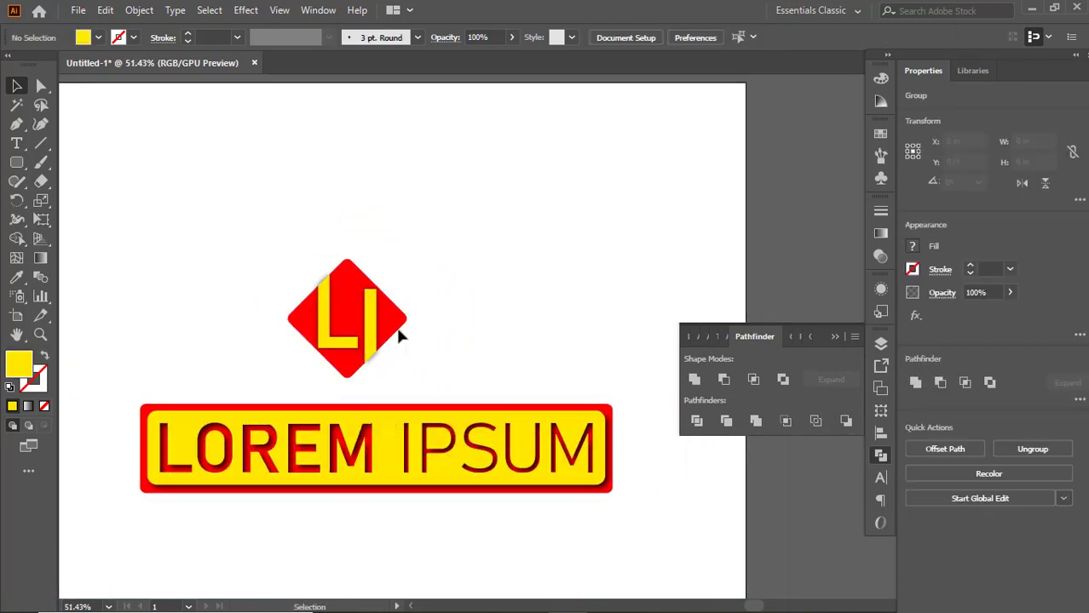
{"action": "left_click_drag", "start_coordinate": [277, 233], "coordinate": [395, 383]}
Group all parts of the LOREM IPSUM plate, including its red backing, into one object
{"action": "left_click_drag", "start_coordinate": [206, 369], "coordinate": [262, 527]}
{"action": "right_click", "coordinate": [223, 440]}
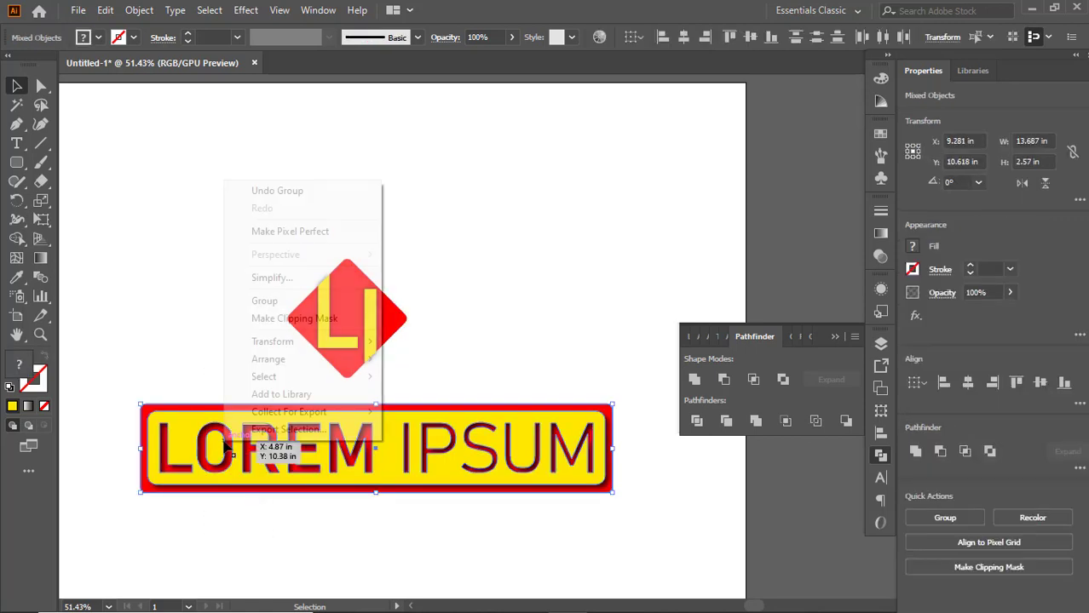
{"action": "left_click", "coordinate": [264, 301]}
{"action": "left_click", "coordinate": [226, 299]}
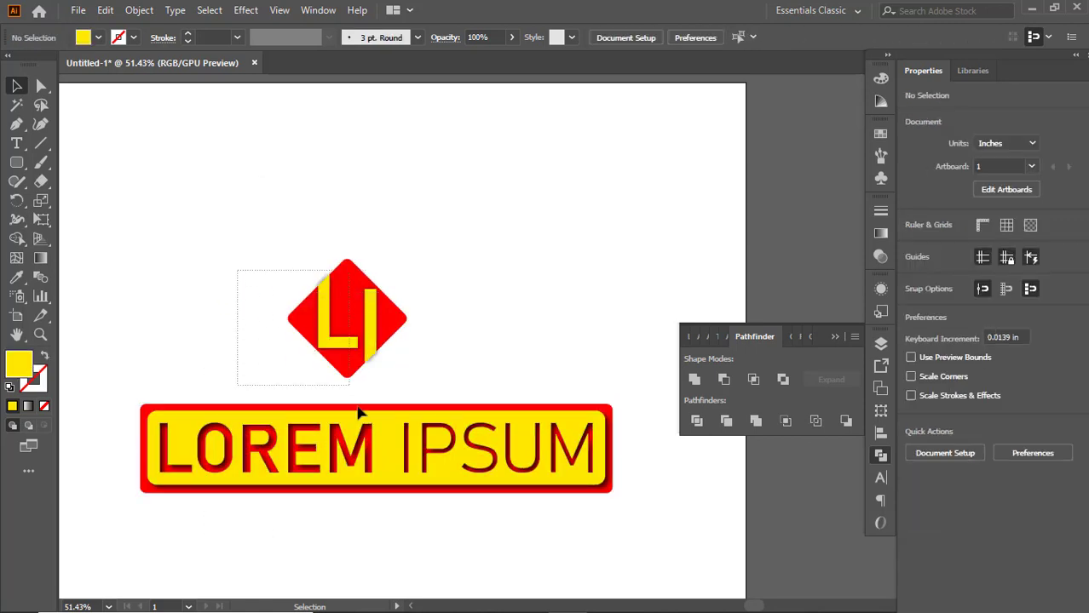
Align the monogram group and the LOREM IPSUM plate group to each other on their horizontal centres
{"action": "left_click", "coordinate": [368, 458]}
{"action": "left_click", "coordinate": [686, 38]}
{"action": "left_click", "coordinate": [418, 230]}
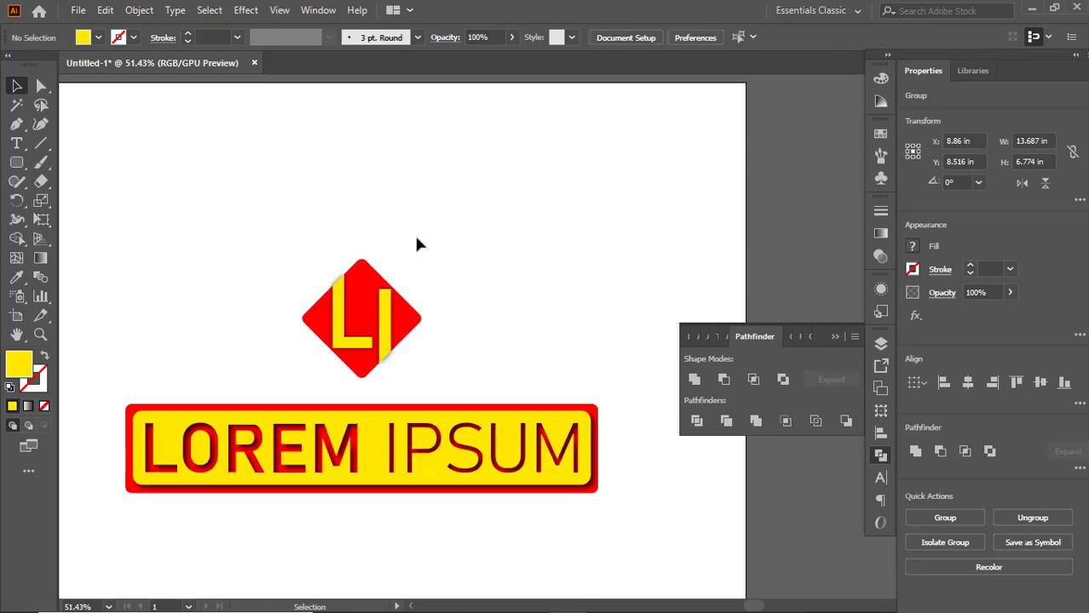
Enlarge the diamond monogram proportionally about its centre to about 4.14 in wide and high
{"action": "left_click", "coordinate": [409, 347], "text": "ctrl"}
{"action": "left_click", "coordinate": [449, 305]}
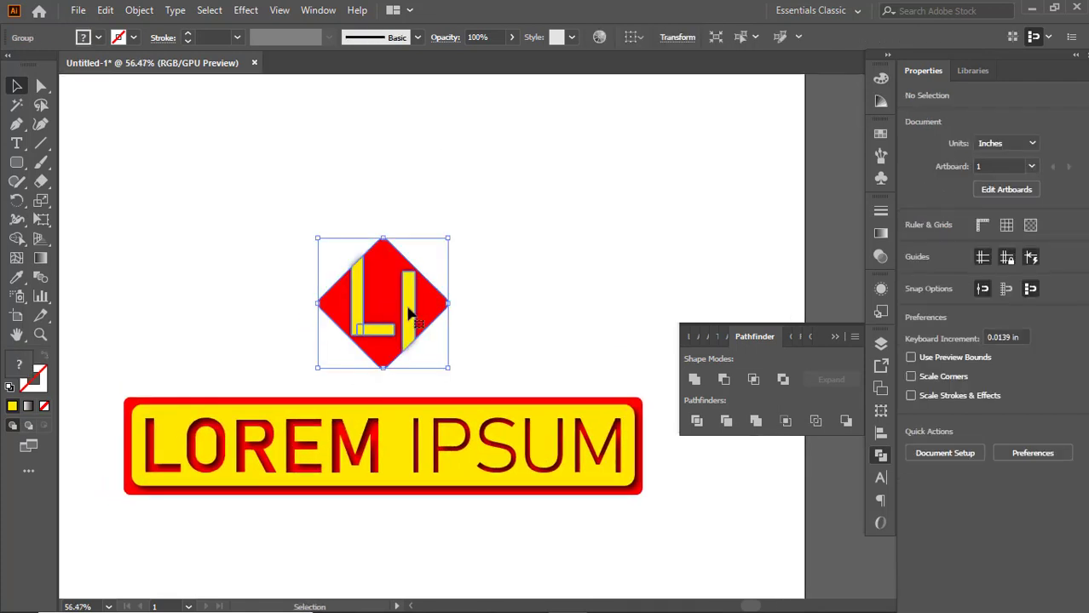
{"action": "left_click_drag", "start_coordinate": [450, 305], "coordinate": [463, 314]}
{"action": "left_click", "coordinate": [512, 310]}
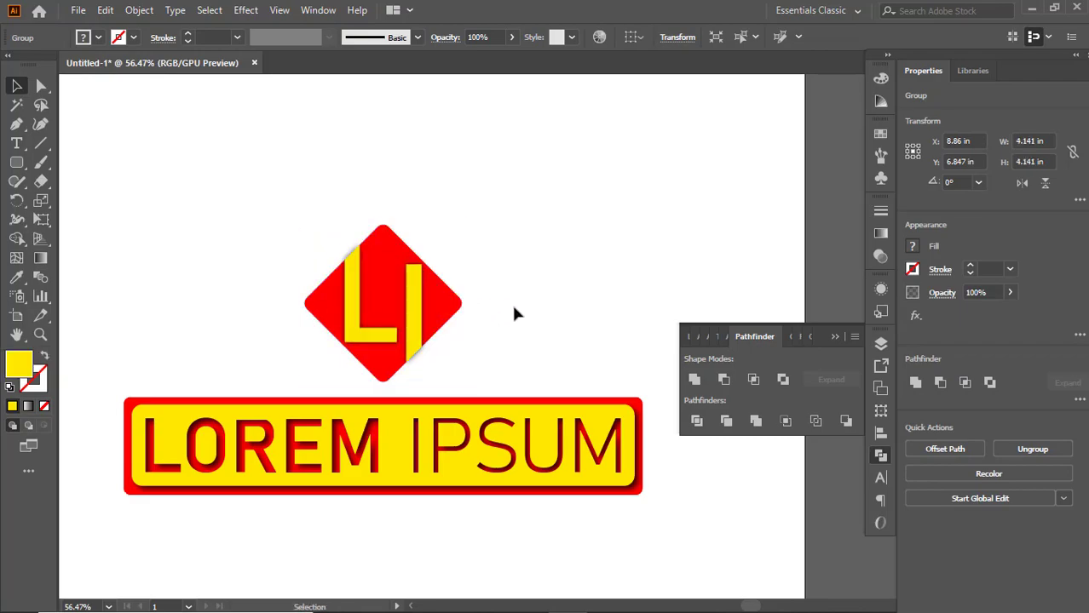